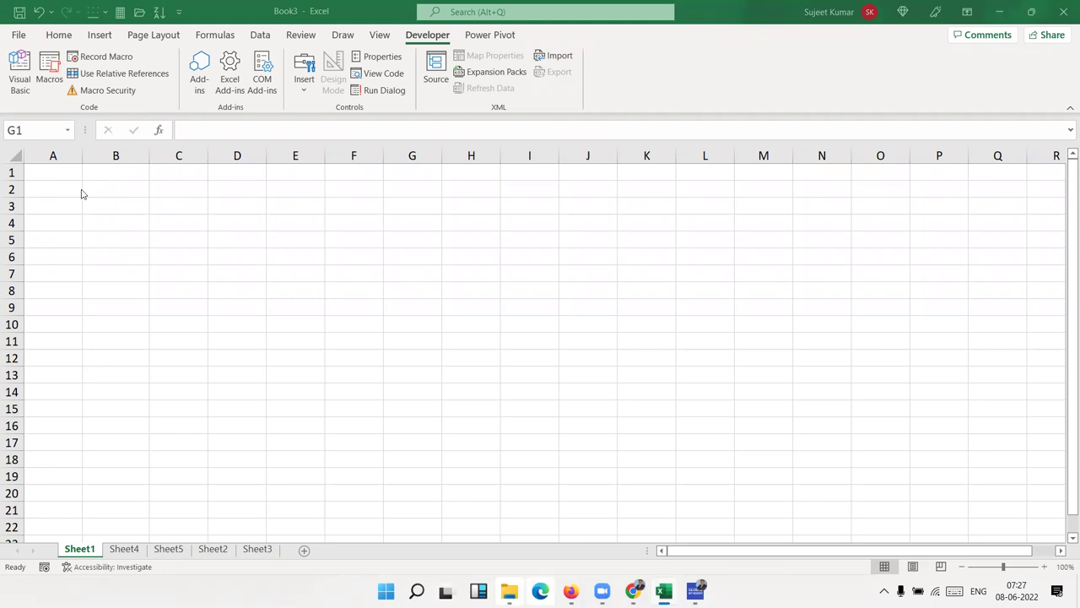
Enter vba in cell B3.
{"action": "left_click", "coordinate": [107, 67]}
{"action": "key", "text": "Return"}
{"action": "left_click", "coordinate": [137, 206]}
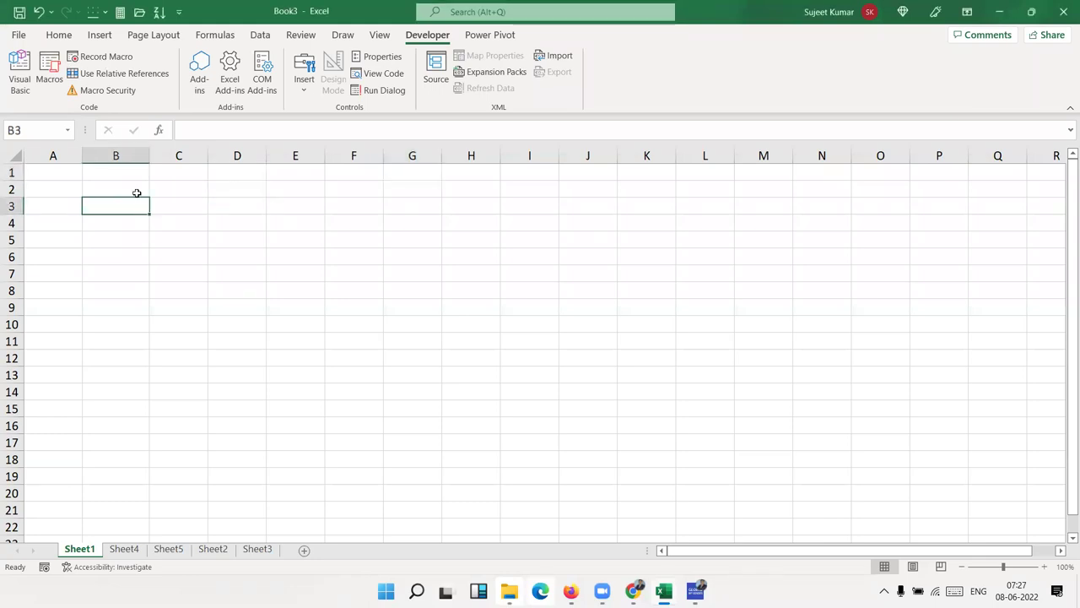
{"action": "type", "text": "vba"}
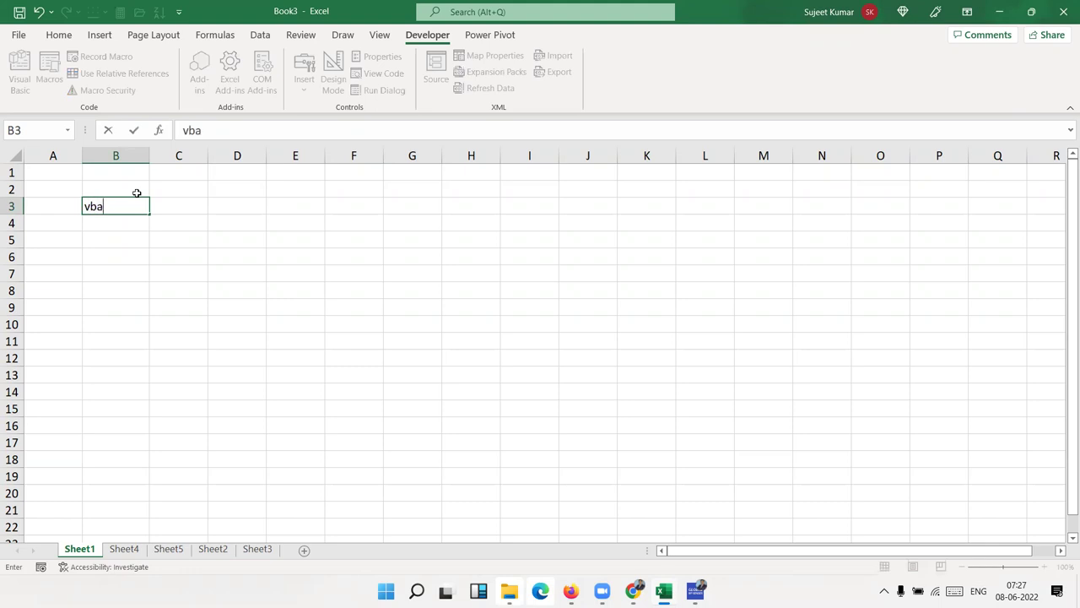
{"action": "key", "text": "Tab"}
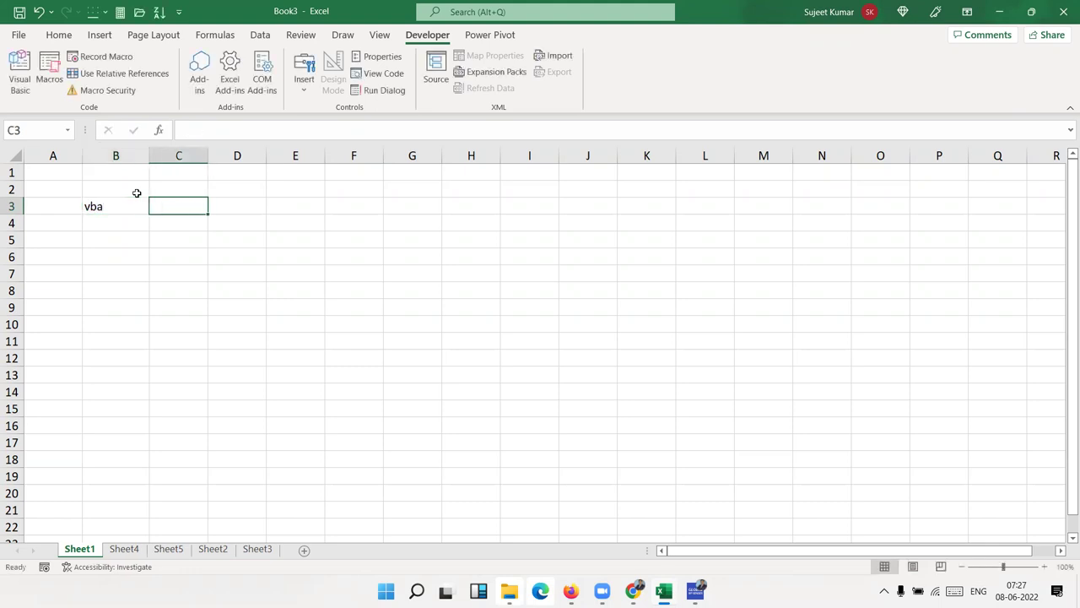
Enter Macros in cell C4, correcting the first miscapitalised attempt, then move back to B3.
{"action": "key", "text": "Down"}
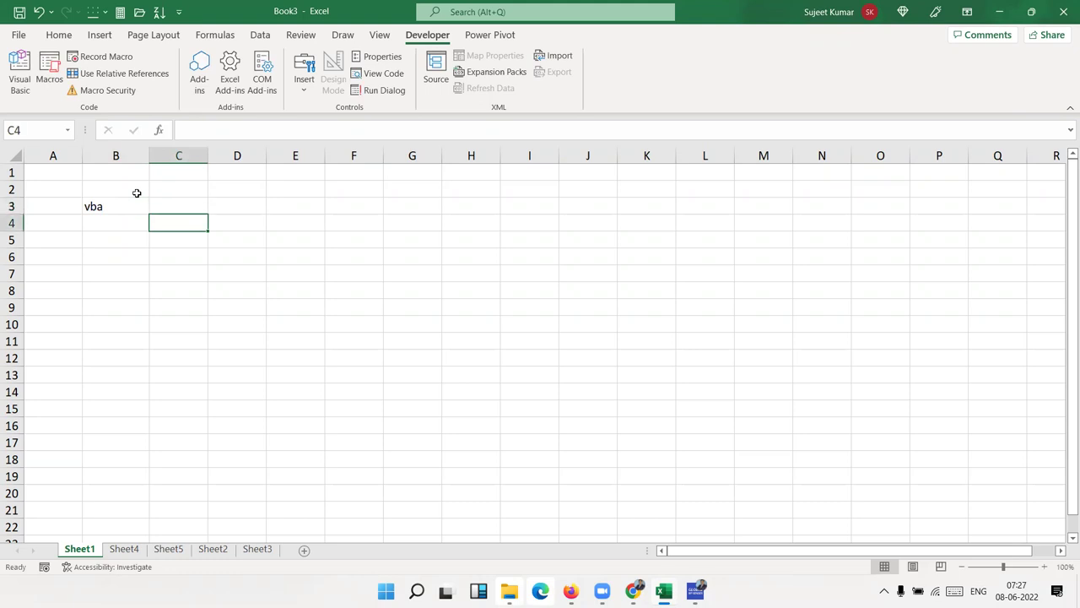
{"action": "type", "text": "maCROS"}
{"action": "key", "text": "Return"}
{"action": "key", "text": "Up"}
{"action": "type", "text": "m"}
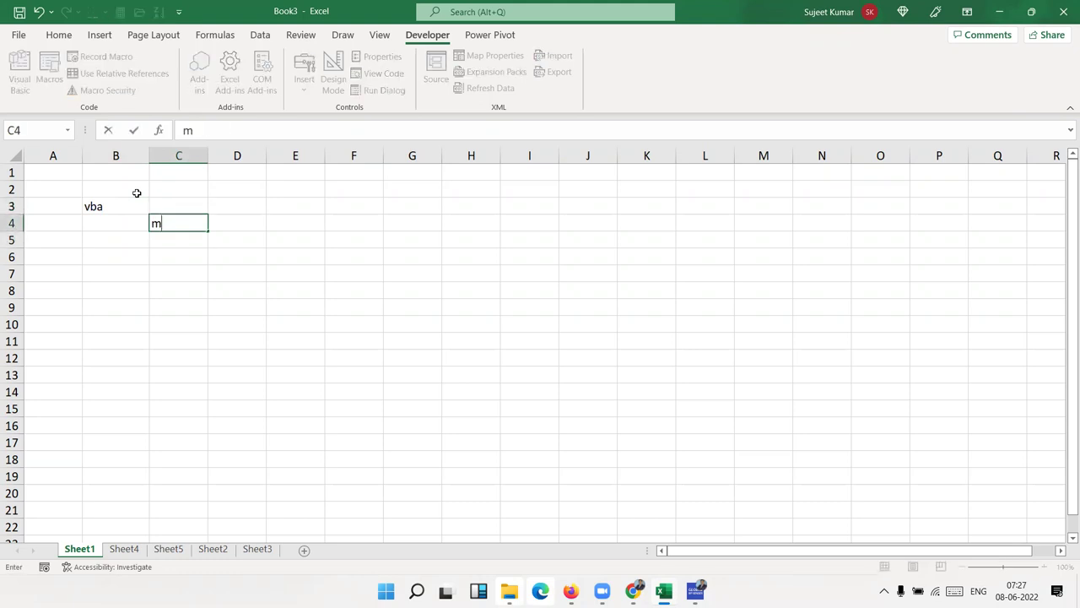
{"action": "key", "text": "BackSpace"}
{"action": "type", "text": "Macr"}
{"action": "type", "text": "os"}
{"action": "key", "text": "Return"}
{"action": "key", "text": "Up"}
{"action": "key", "text": "Up"}
{"action": "key", "text": "Left"}
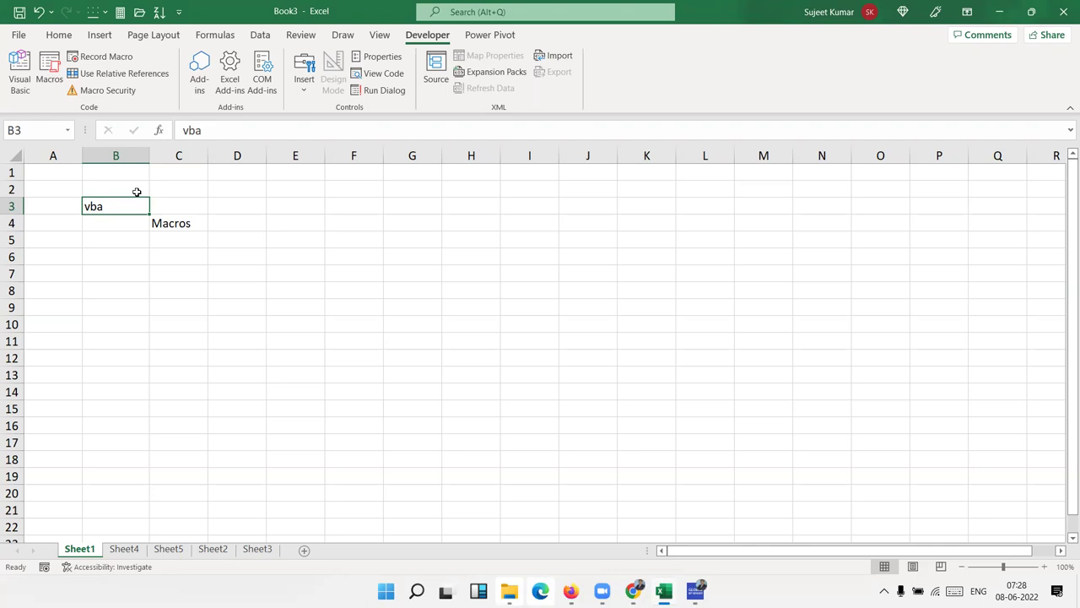
Record Macro1 entering Puja in H1, stop recording, and open the Visual Basic editor.
{"action": "left_click", "coordinate": [106, 56]}
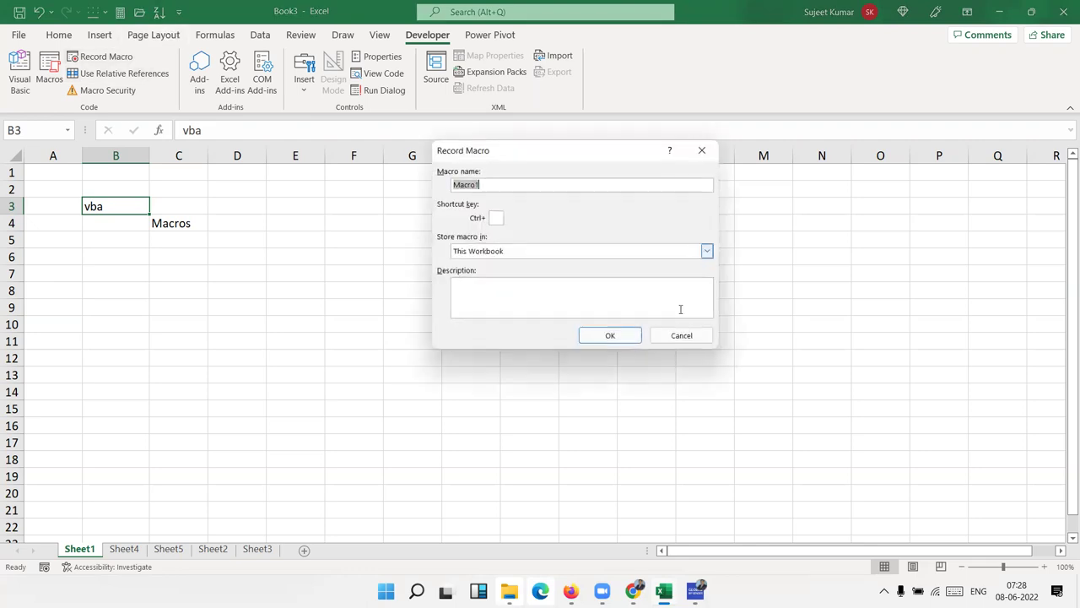
{"action": "left_click", "coordinate": [622, 339]}
{"action": "left_click", "coordinate": [468, 172]}
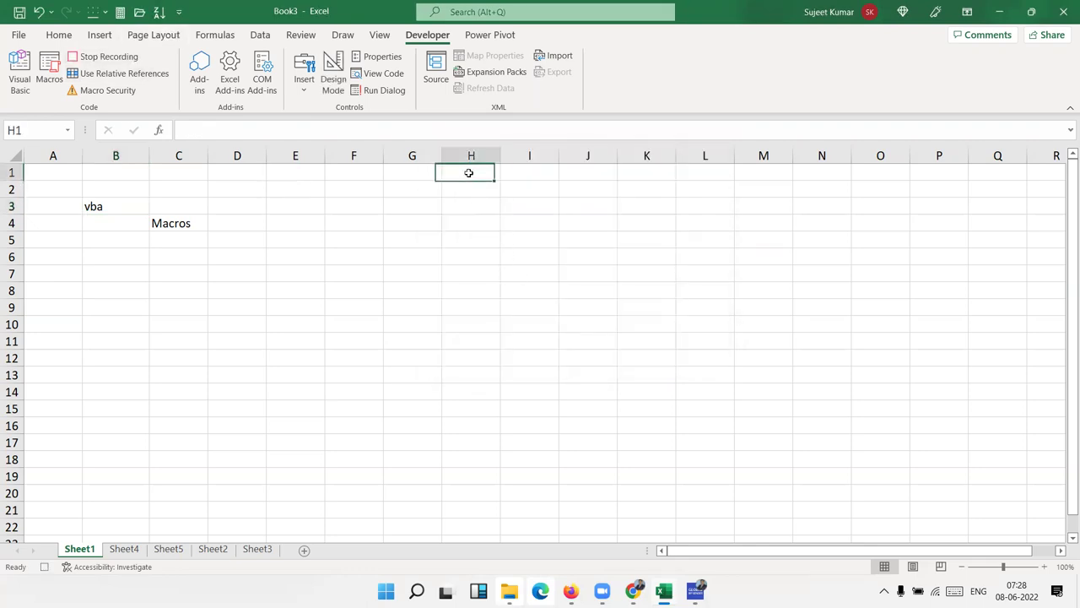
{"action": "type", "text": "Puja"}
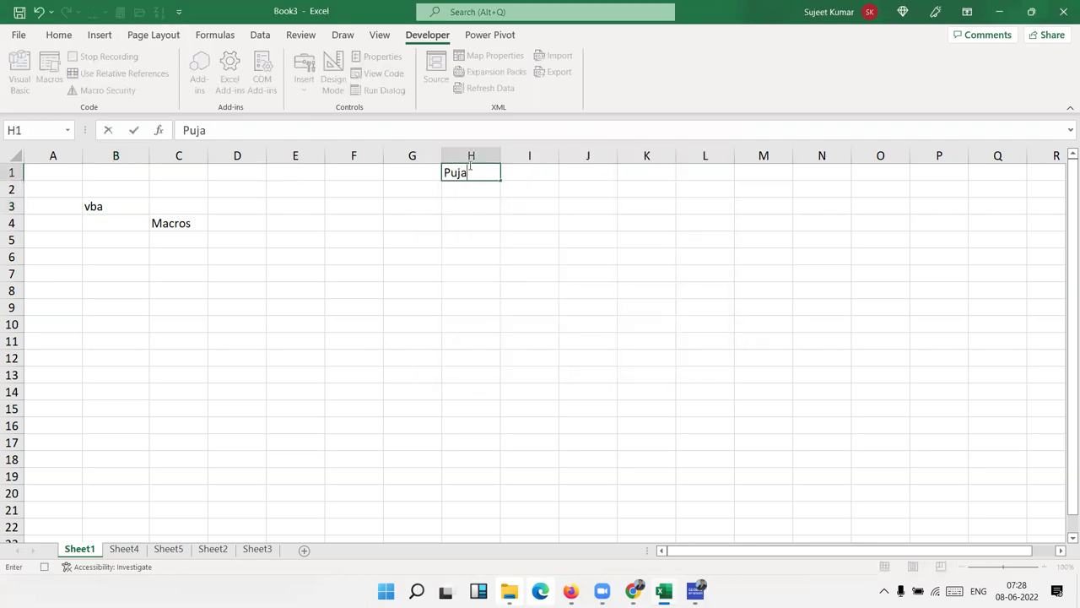
{"action": "left_click", "coordinate": [461, 226]}
{"action": "left_click", "coordinate": [86, 59]}
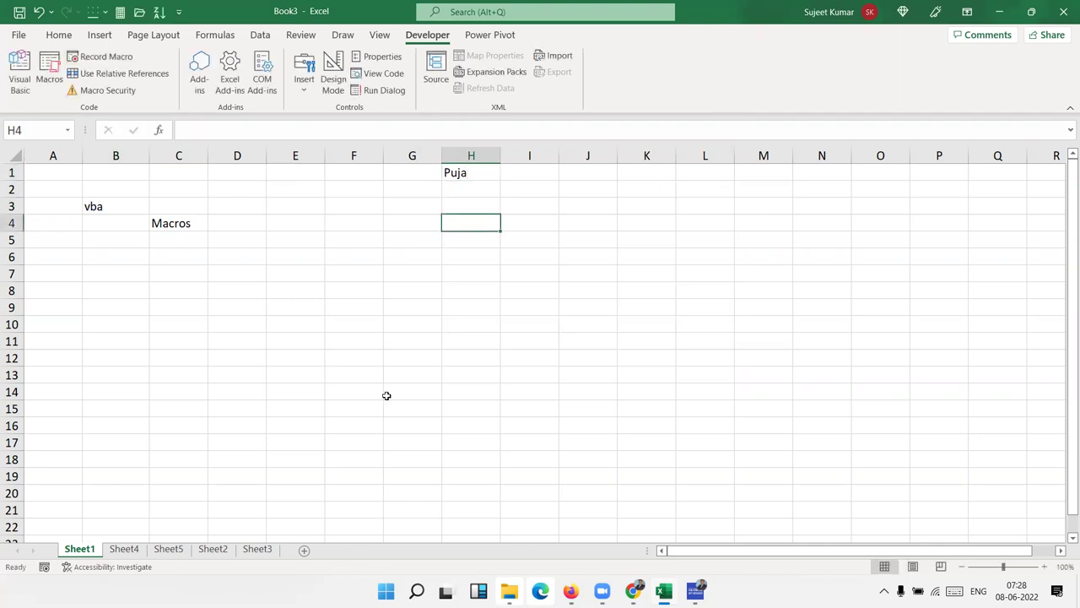
{"action": "left_click", "coordinate": [25, 74]}
Open Module1 and start a new Sub pp() procedure below the recorded Macro1.
{"action": "double_click", "coordinate": [58, 185]}
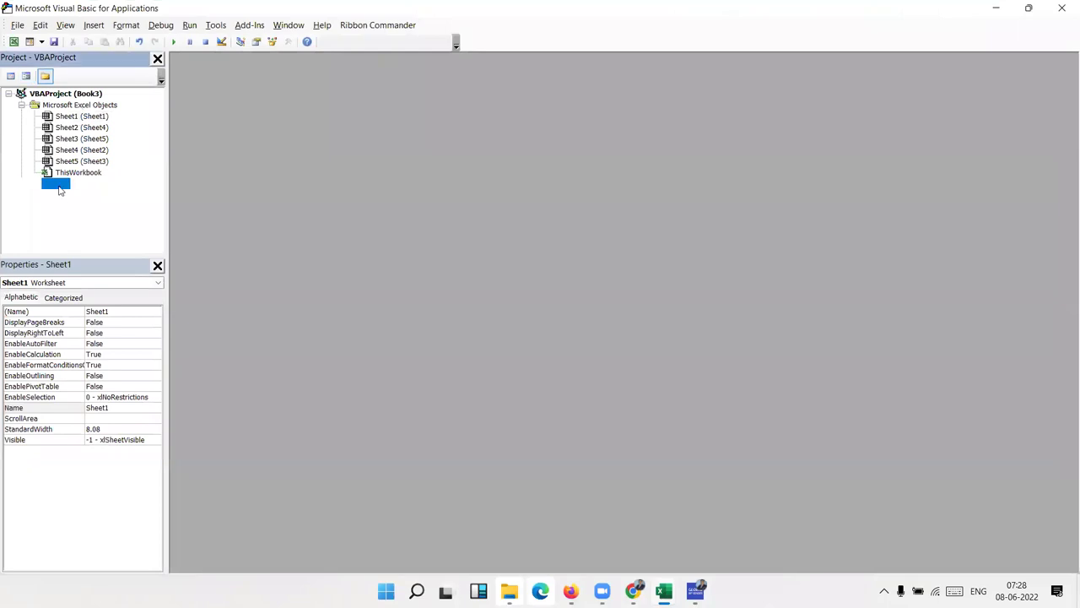
{"action": "left_click", "coordinate": [68, 195]}
{"action": "double_click", "coordinate": [69, 197]}
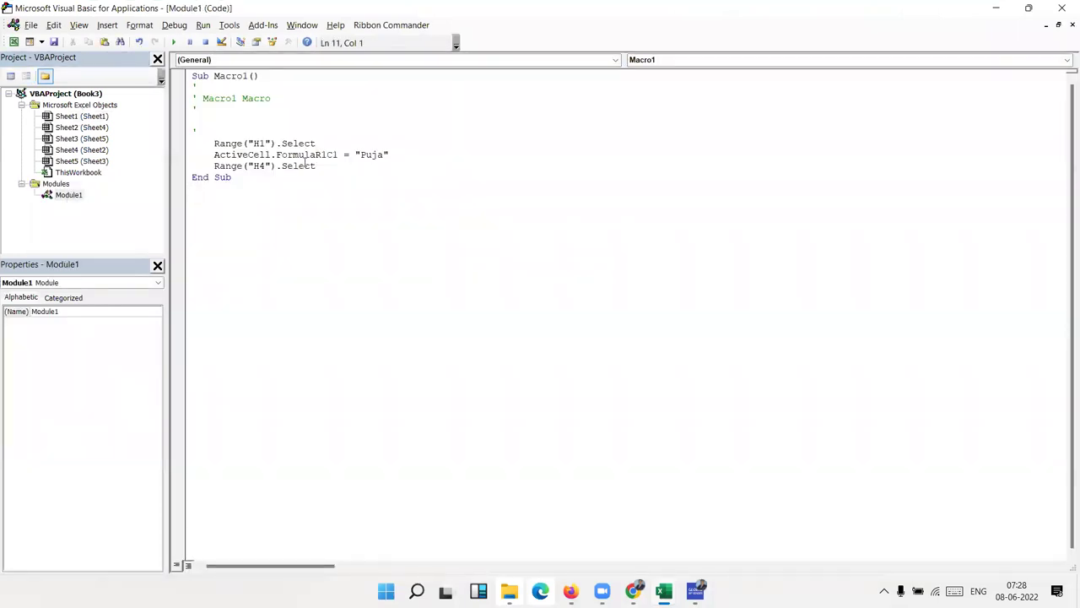
{"action": "left_click_drag", "start_coordinate": [342, 170], "coordinate": [161, 105]}
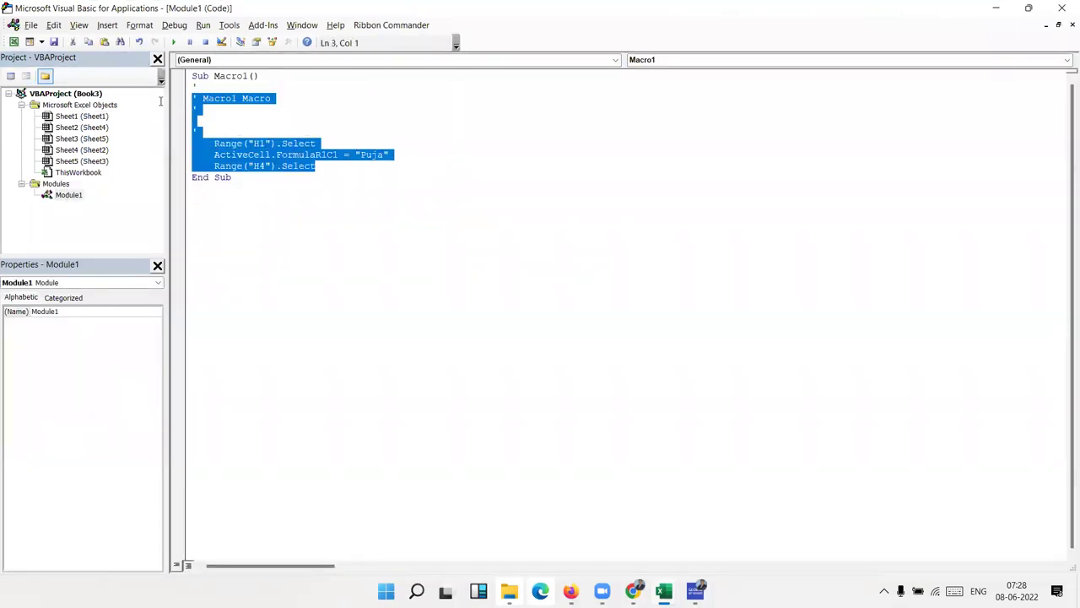
{"action": "left_click", "coordinate": [221, 197]}
{"action": "key", "text": "Return"}
{"action": "type", "text": "sub "}
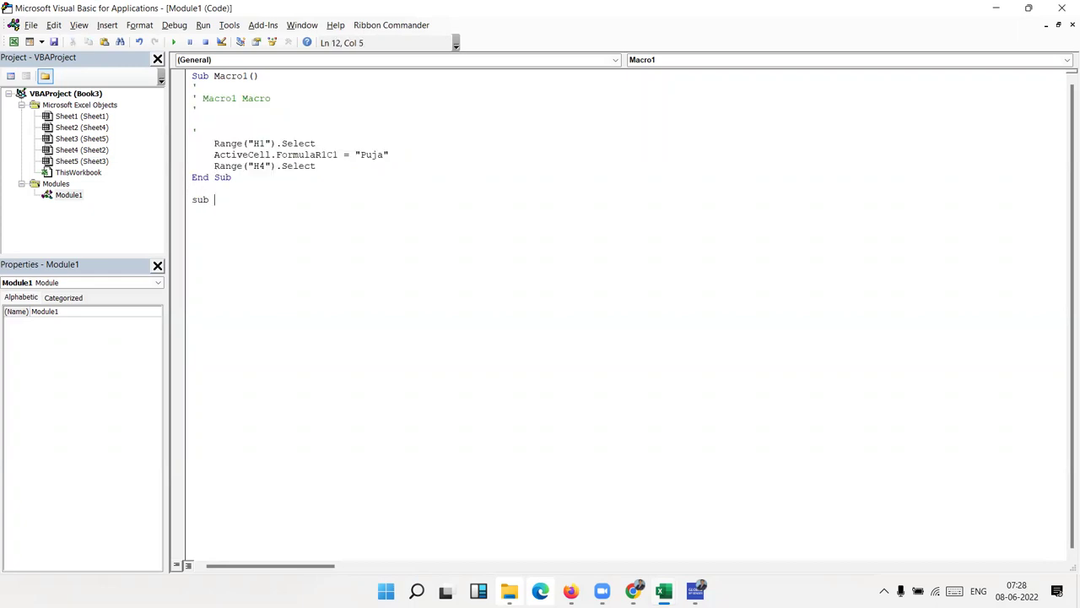
{"action": "type", "text": "pp()"}
{"action": "key", "text": "Return"}
{"action": "key", "text": "Return"}
{"action": "key", "text": "Up"}
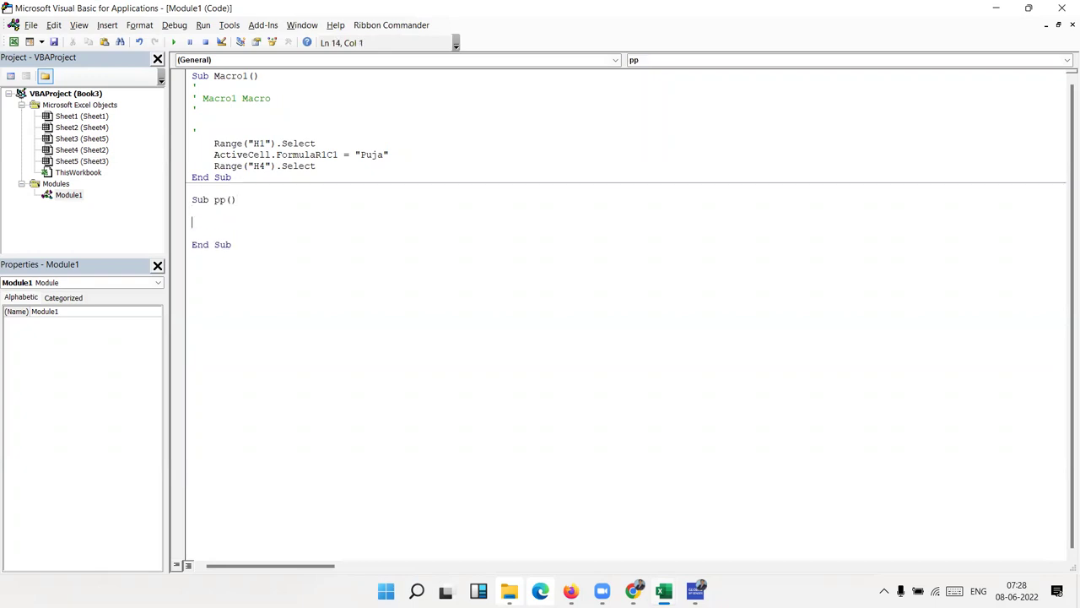
Give pp the line Range("K1").Value = "Ravi" and return to Excel.
{"action": "key", "text": "alt+F11"}
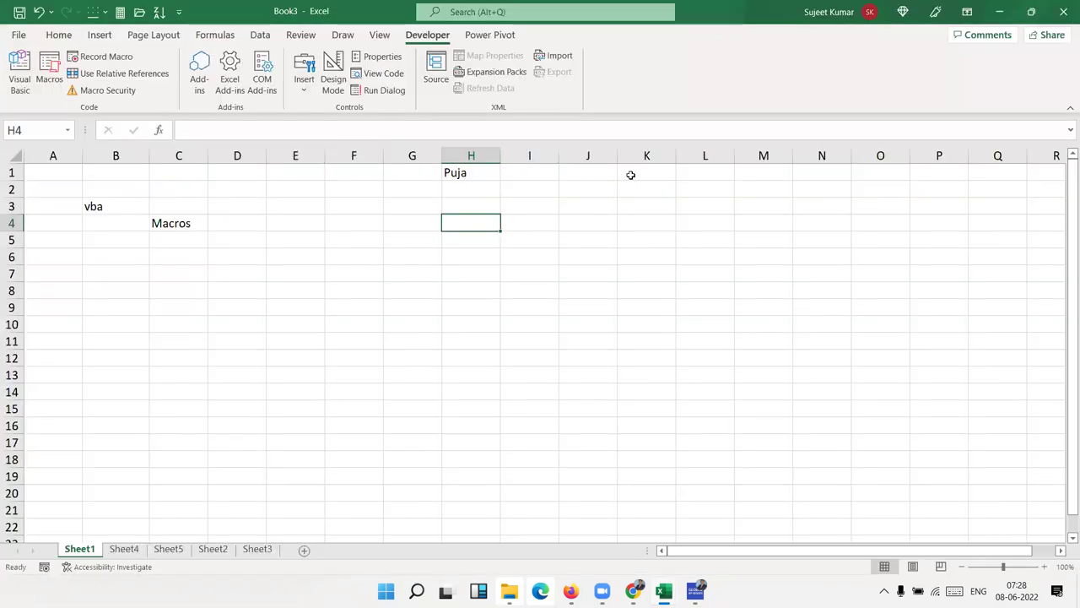
{"action": "left_click", "coordinate": [631, 175]}
{"action": "key", "text": "alt+F11"}
{"action": "type", "text": "range(\"K1\")"}
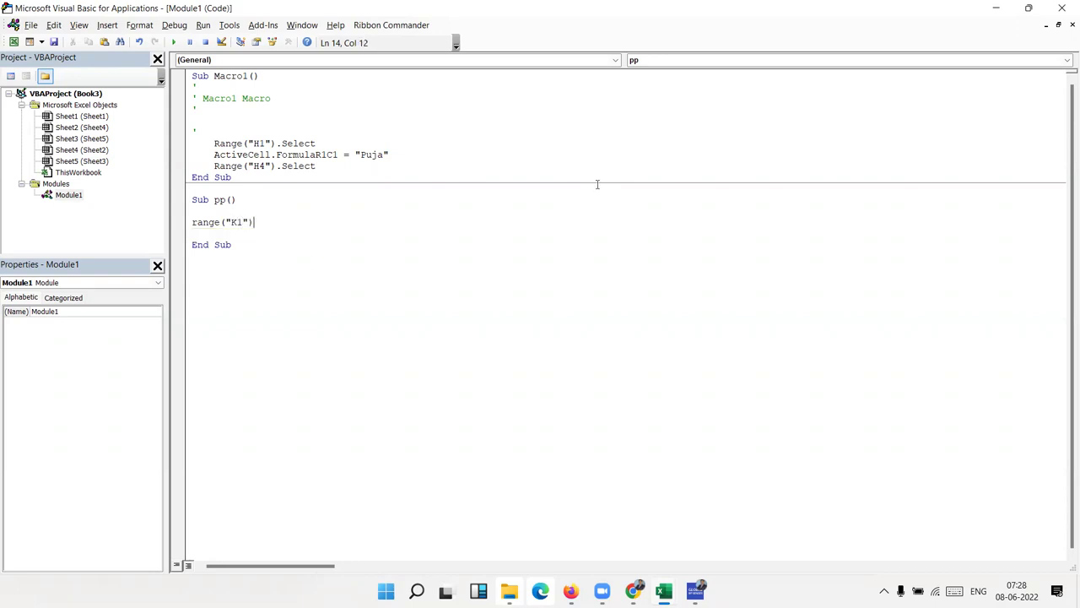
{"action": "type", "text": ".v"}
{"action": "key", "text": "Down"}
{"action": "key", "text": "Tab"}
{"action": "type", "text": "=\"Ravi\""}
{"action": "left_click", "coordinate": [451, 244]}
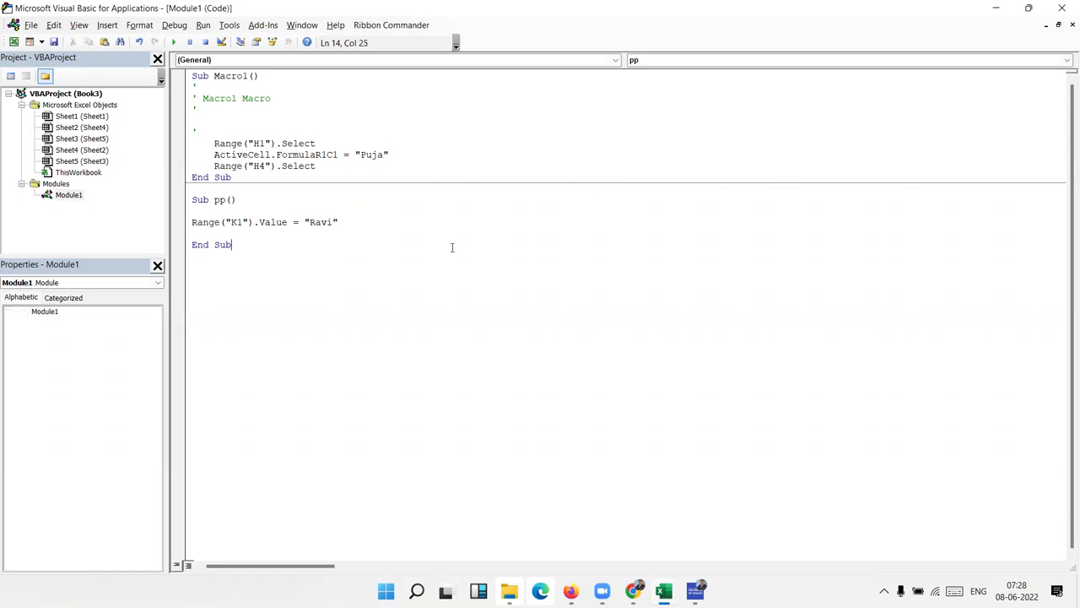
{"action": "key", "text": "alt+F11"}
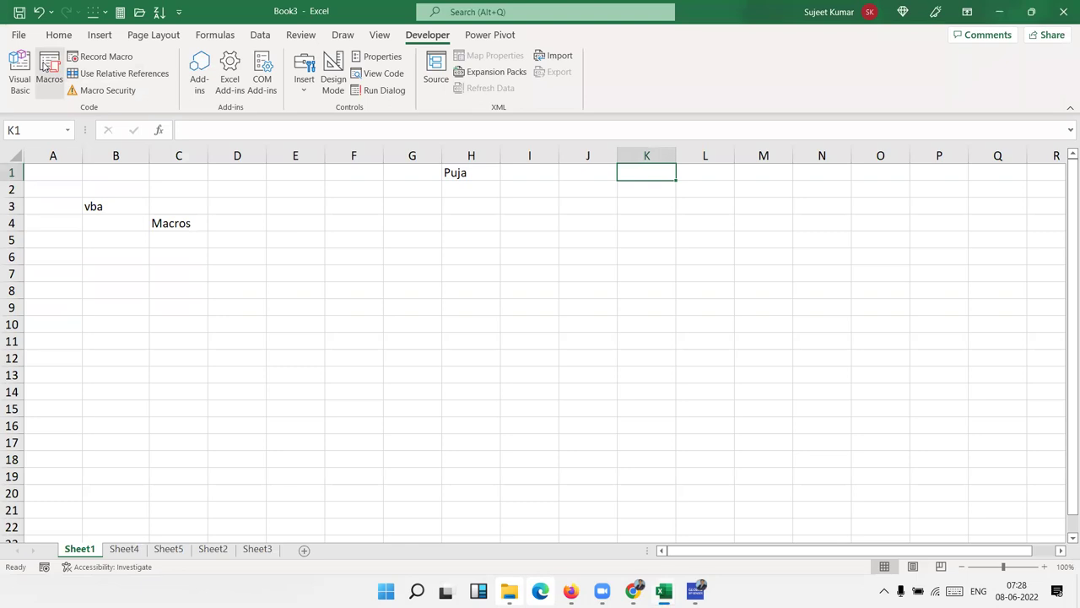
Run pp from the Macros dialog, confirm Ravi in K1, and return to the code.
{"action": "left_click", "coordinate": [49, 68]}
{"action": "left_click", "coordinate": [471, 179]}
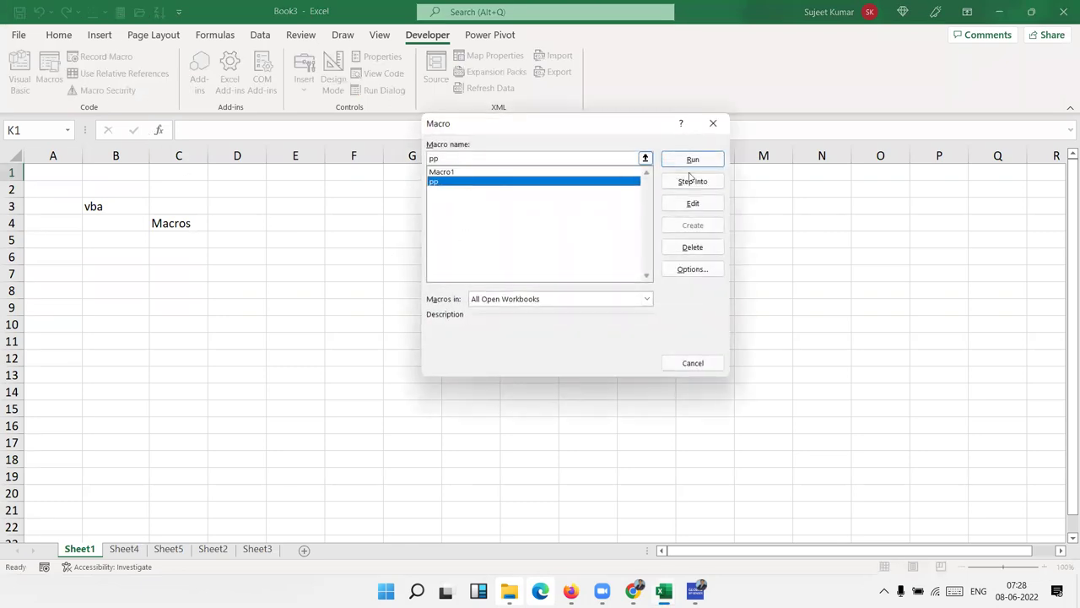
{"action": "left_click", "coordinate": [693, 160]}
{"action": "left_click", "coordinate": [638, 201]}
{"action": "left_click", "coordinate": [629, 175]}
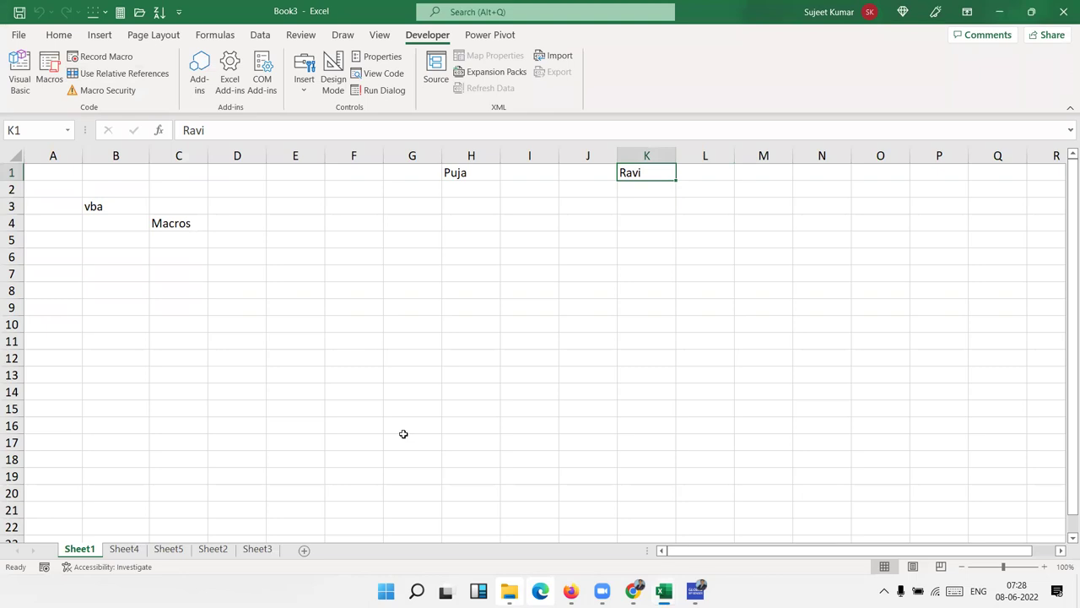
{"action": "key", "text": "alt+F11"}
Select and walk through the Macro1 and pp code in Module1, then go back to Excel.
{"action": "left_click_drag", "start_coordinate": [192, 256], "coordinate": [193, 98]}
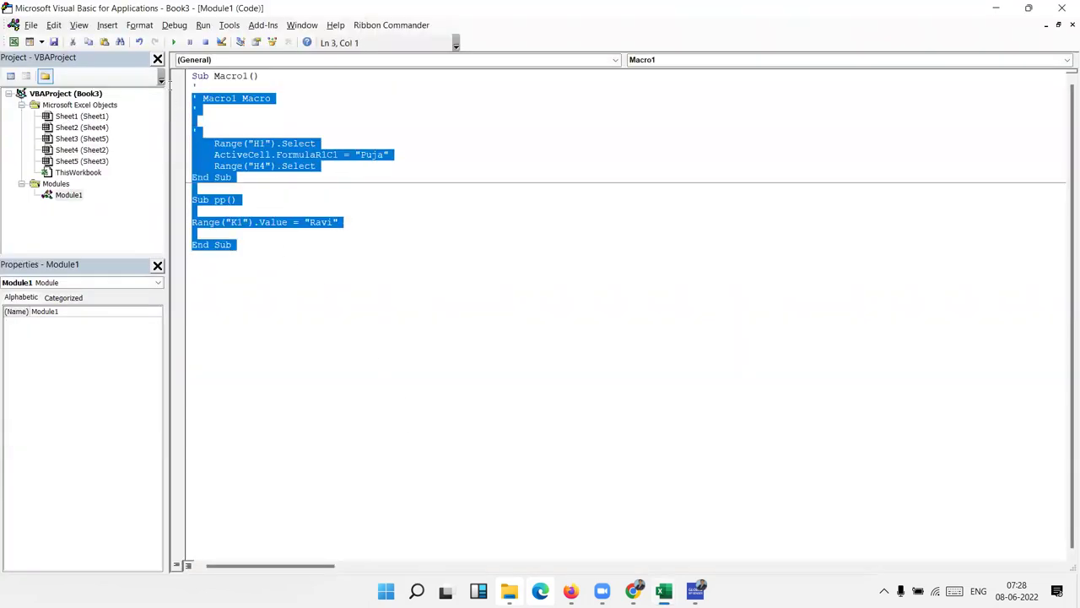
{"action": "left_click", "coordinate": [252, 277]}
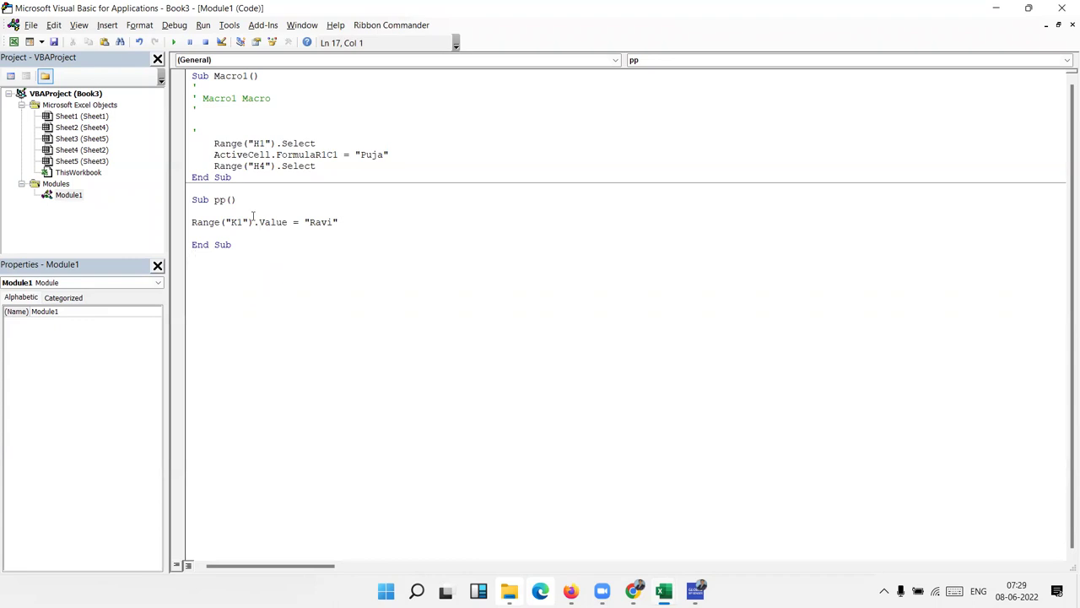
{"action": "left_click_drag", "start_coordinate": [325, 166], "coordinate": [184, 92]}
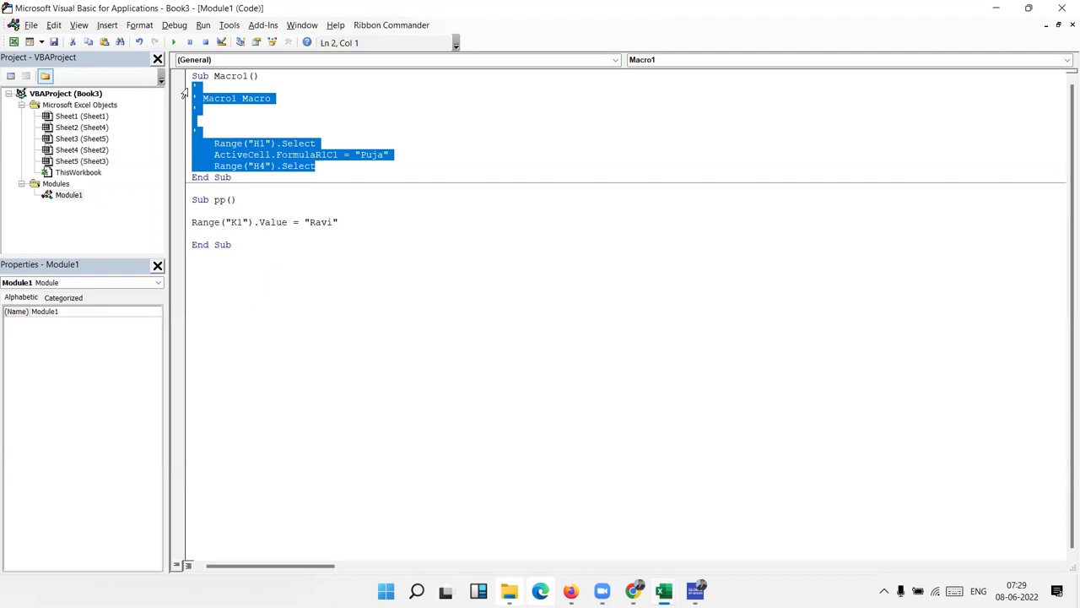
{"action": "key", "text": "alt+F11"}
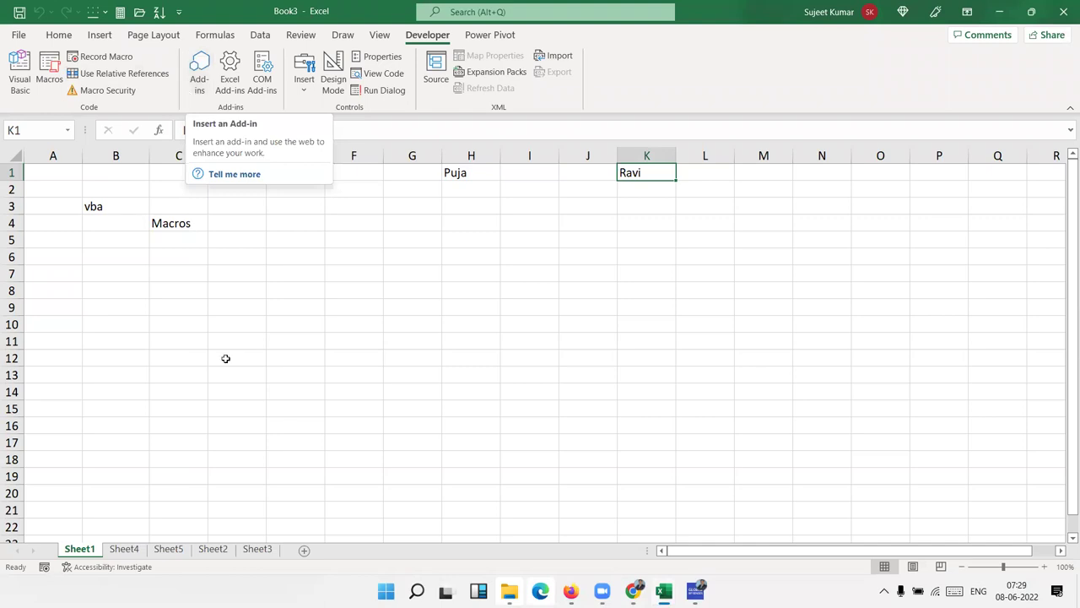
Open Sheet4 and select the range C2:F9.
{"action": "left_click", "coordinate": [122, 549]}
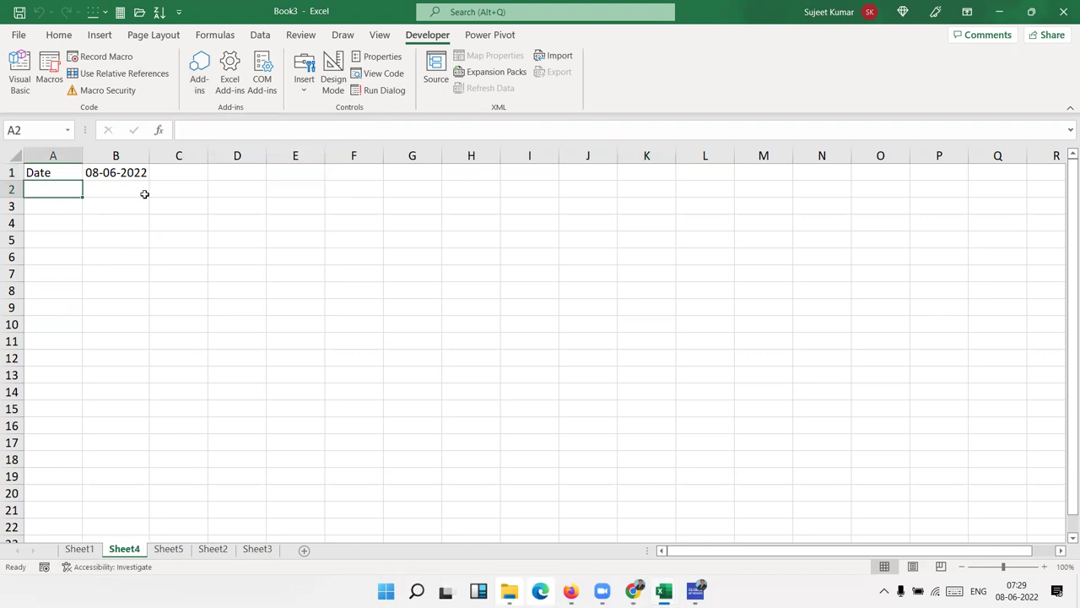
{"action": "left_click_drag", "start_coordinate": [154, 191], "coordinate": [330, 282]}
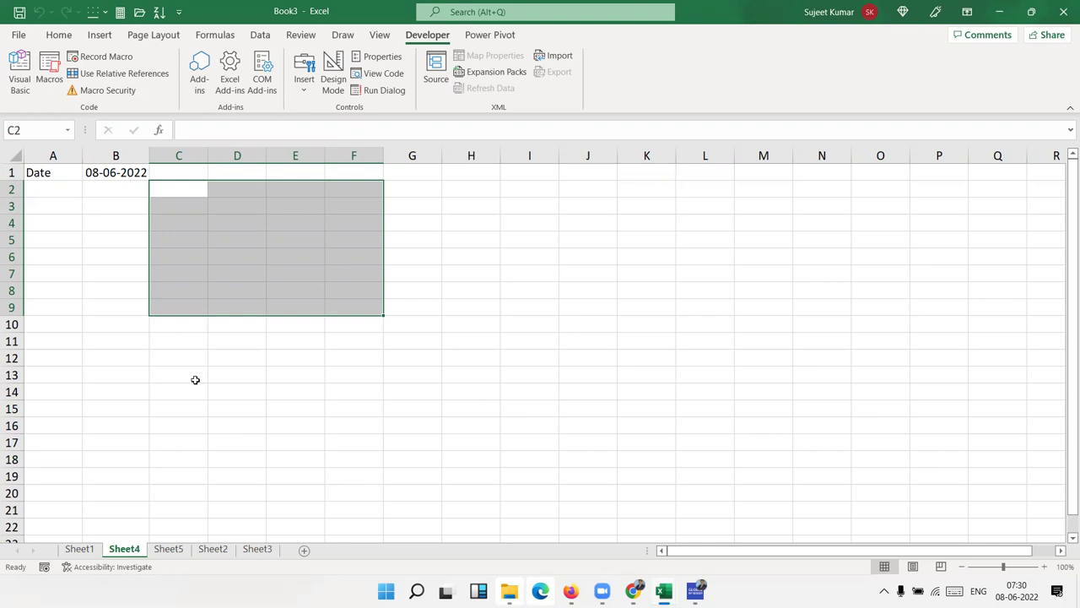
Open Sheet5, select F5, and open then close the Home Find & Select menu.
{"action": "left_click", "coordinate": [173, 549]}
{"action": "left_click", "coordinate": [361, 242]}
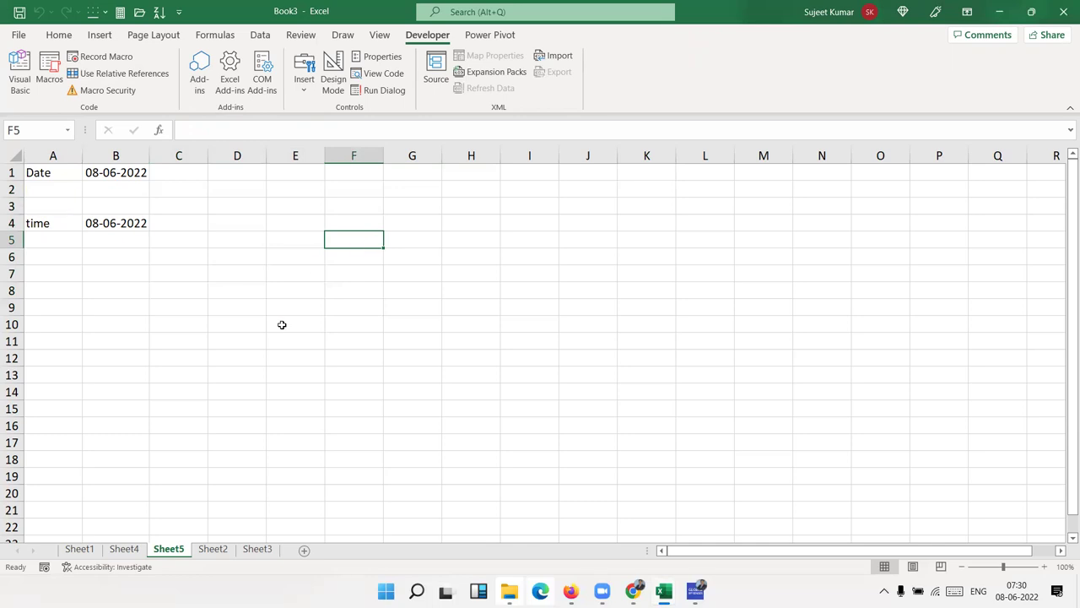
{"action": "left_click", "coordinate": [59, 35]}
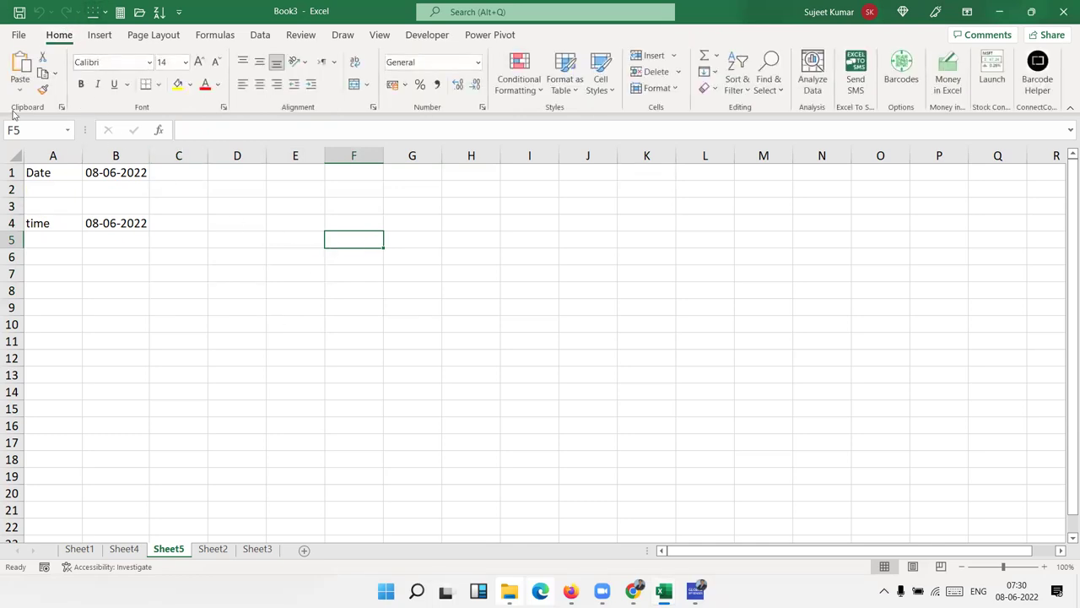
{"action": "left_click", "coordinate": [765, 94]}
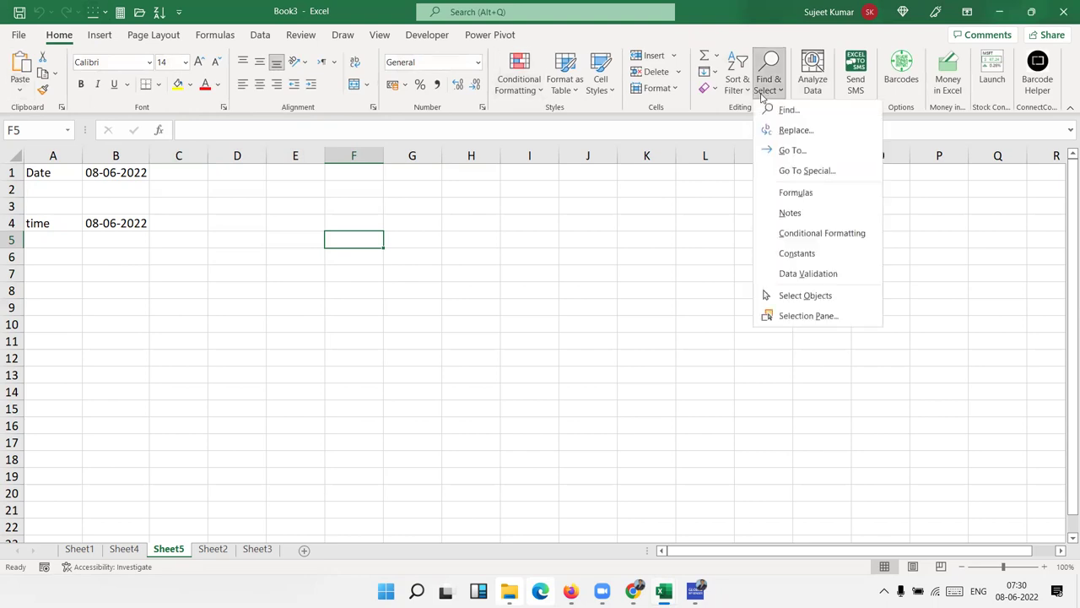
{"action": "left_click", "coordinate": [666, 261]}
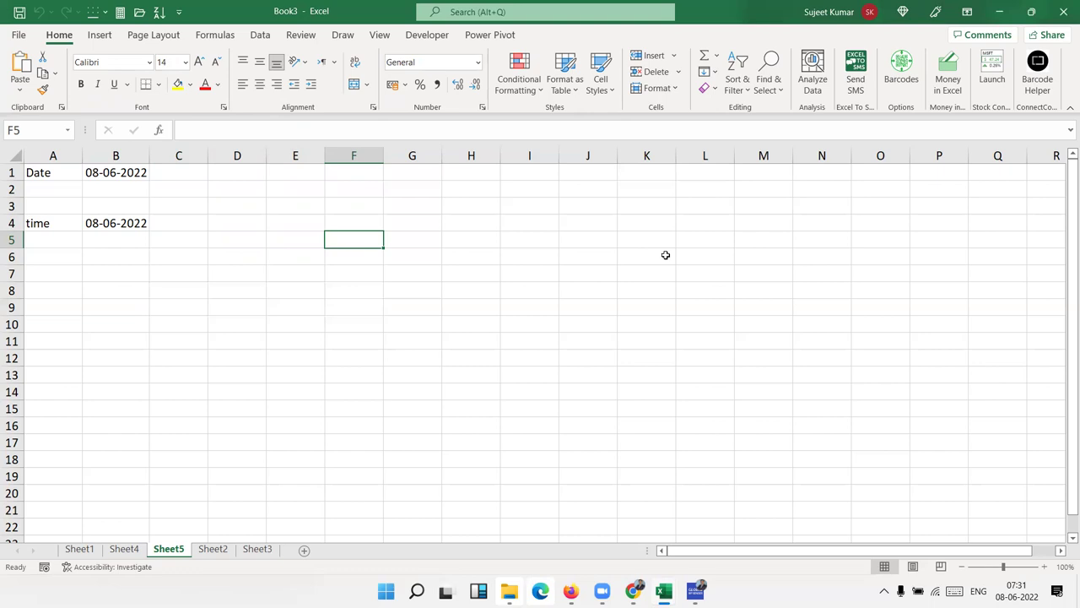
{"action": "left_click", "coordinate": [26, 37]}
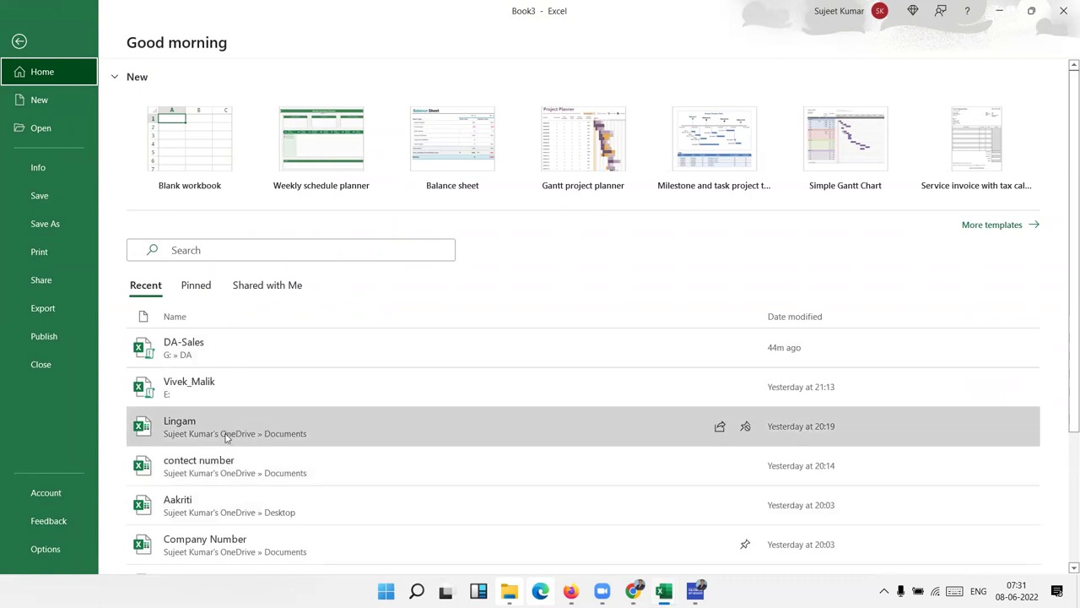
{"action": "scroll", "coordinate": [226, 490], "scroll_direction": "down", "scroll_amount": 2}
{"action": "scroll", "coordinate": [226, 489], "scroll_direction": "down", "scroll_amount": 1}
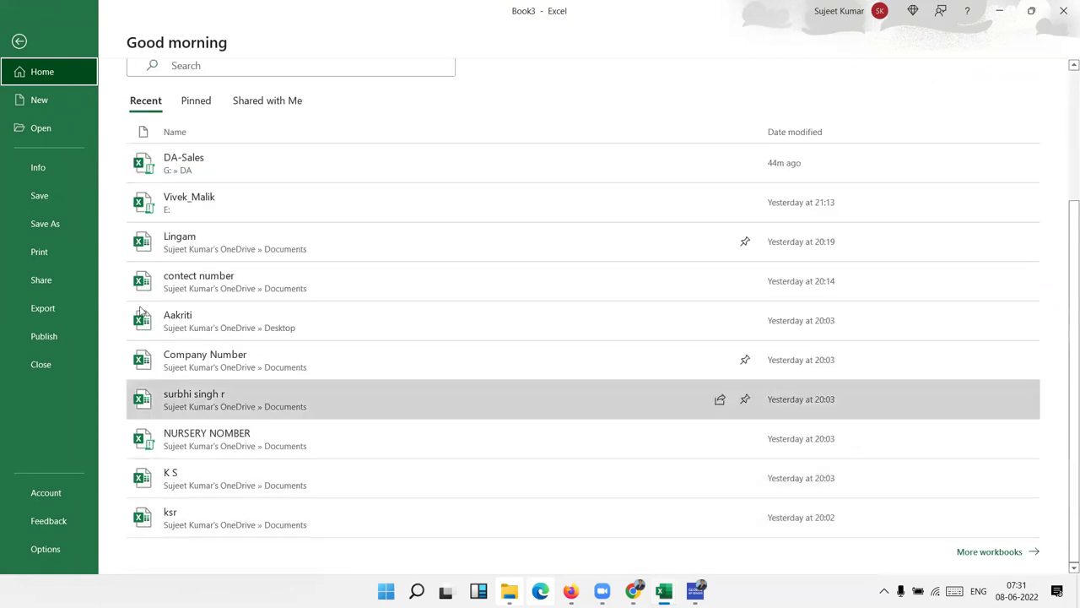
{"action": "left_click", "coordinate": [50, 133]}
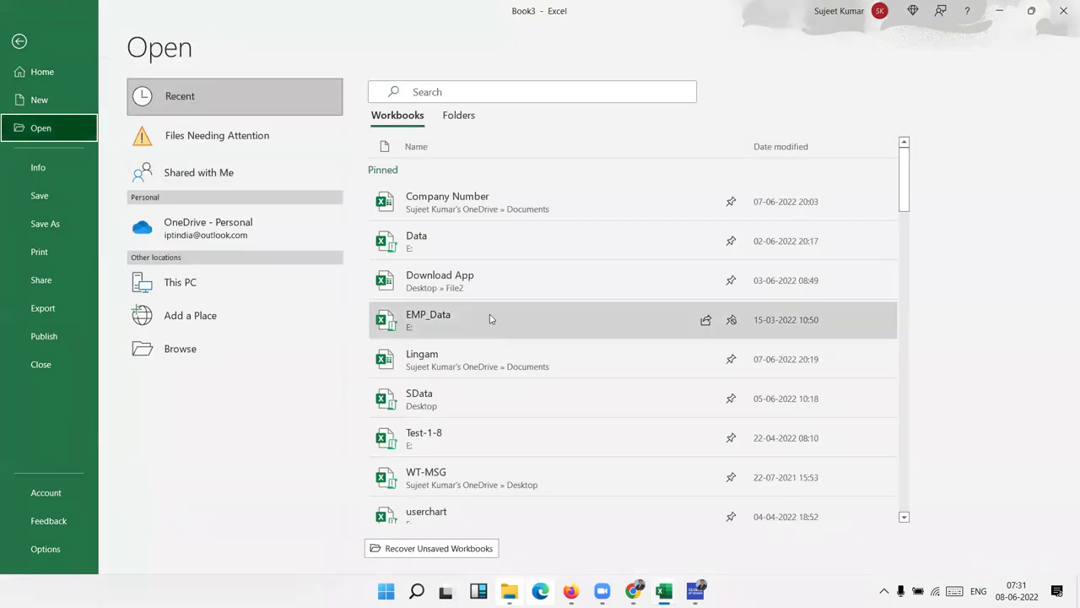
{"action": "scroll", "coordinate": [486, 311], "scroll_direction": "down", "scroll_amount": 2}
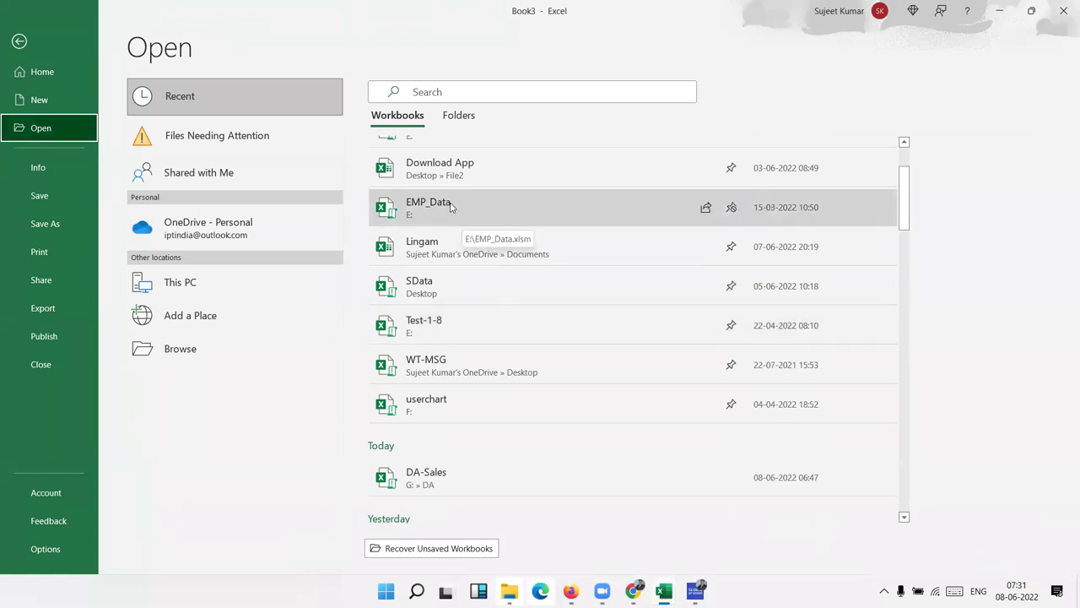
{"action": "scroll", "coordinate": [445, 194], "scroll_direction": "down", "scroll_amount": 2}
{"action": "scroll", "coordinate": [439, 211], "scroll_direction": "up", "scroll_amount": 2}
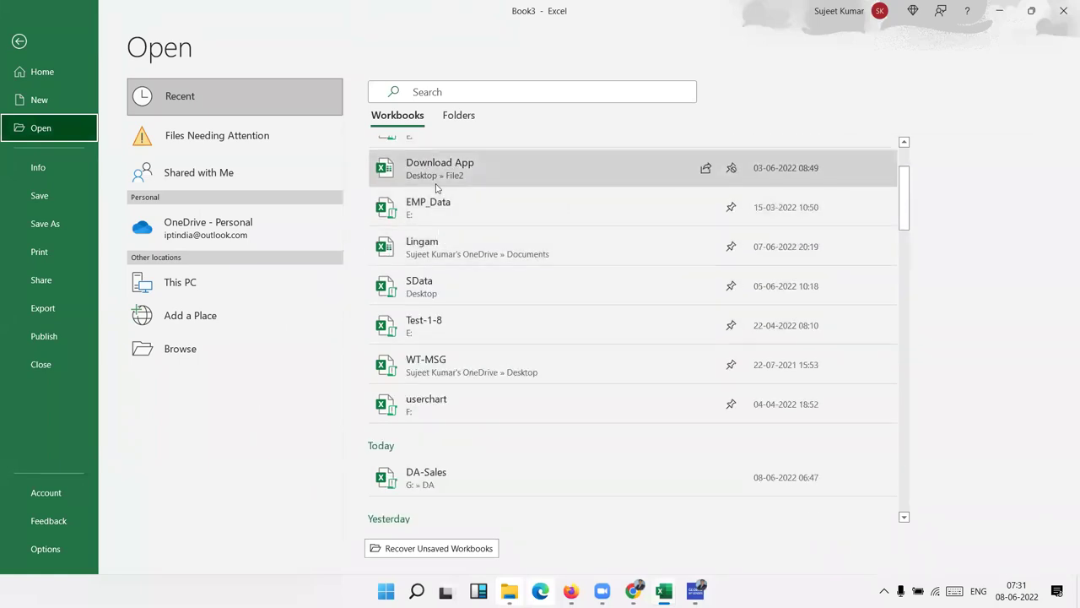
{"action": "scroll", "coordinate": [437, 280], "scroll_direction": "up", "scroll_amount": 2}
{"action": "left_click", "coordinate": [427, 243]}
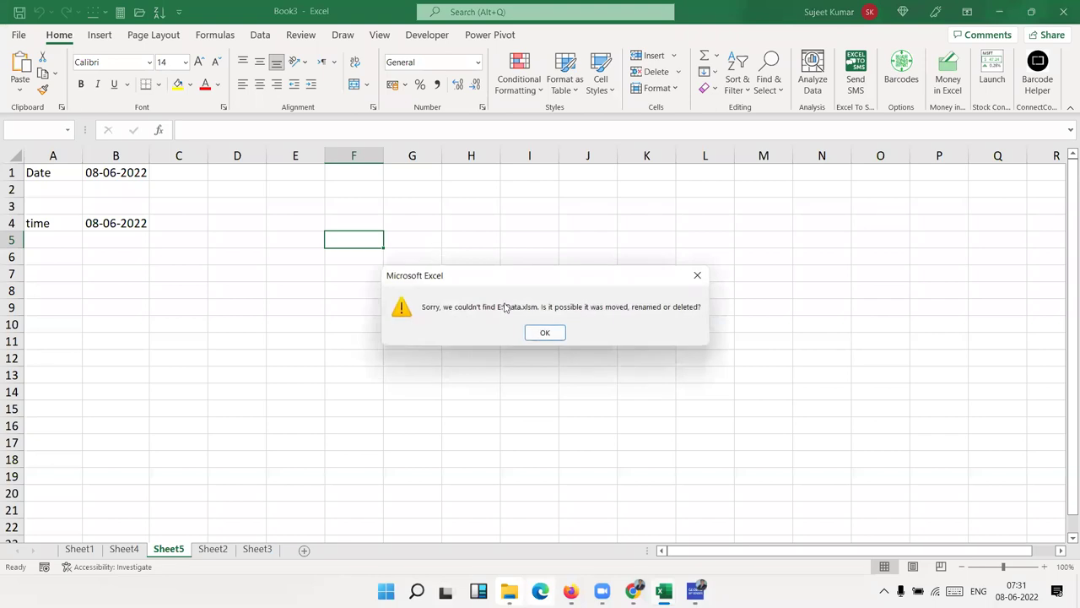
{"action": "left_click", "coordinate": [544, 331]}
{"action": "left_click", "coordinate": [19, 35]}
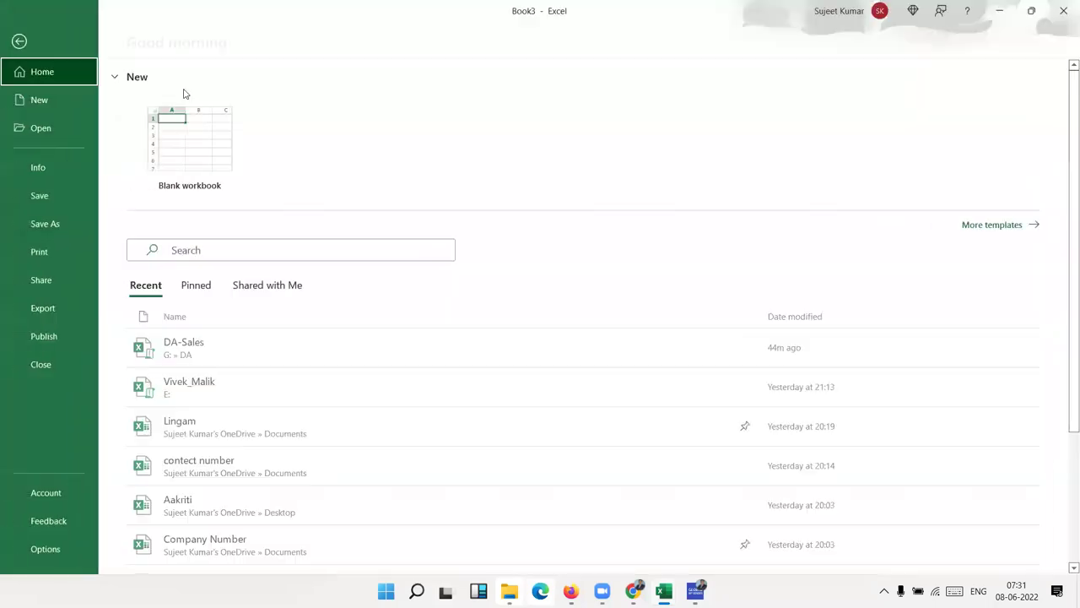
{"action": "scroll", "coordinate": [217, 385], "scroll_direction": "down", "scroll_amount": 2}
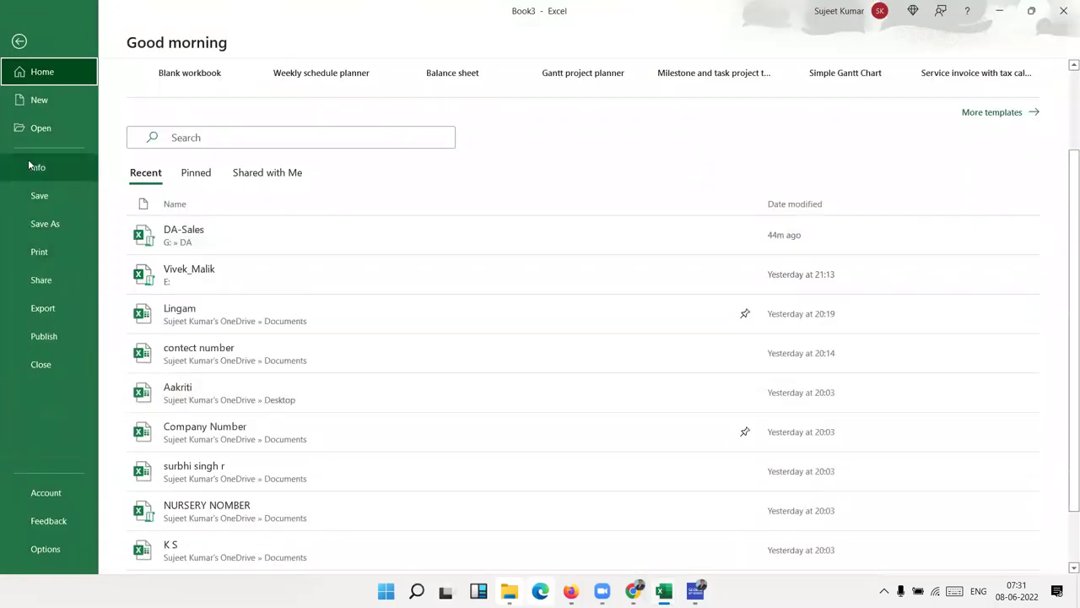
{"action": "left_click", "coordinate": [34, 133]}
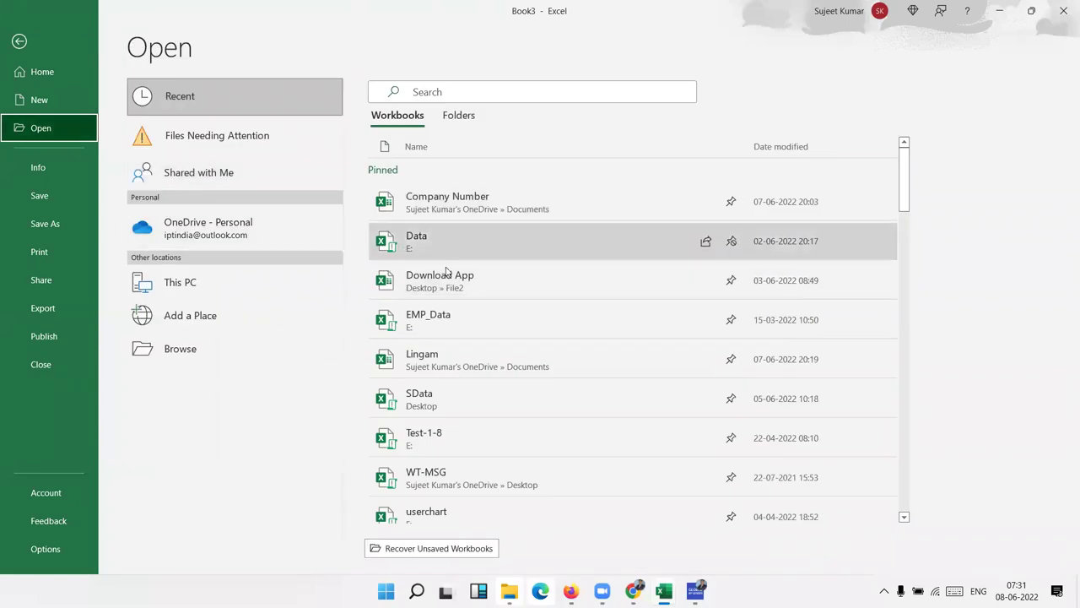
{"action": "left_click", "coordinate": [462, 322]}
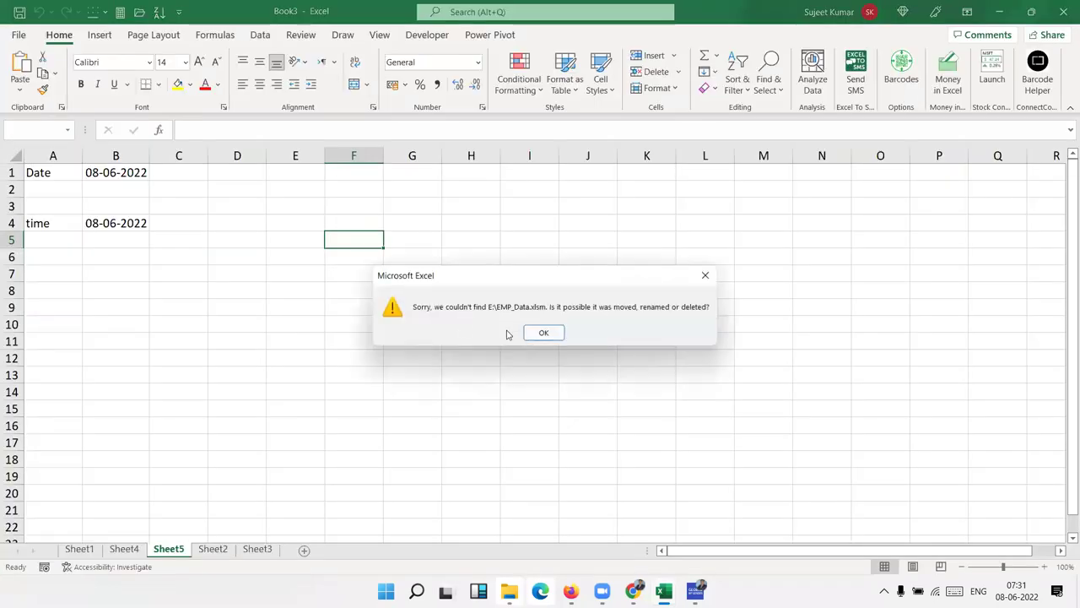
{"action": "left_click", "coordinate": [548, 334]}
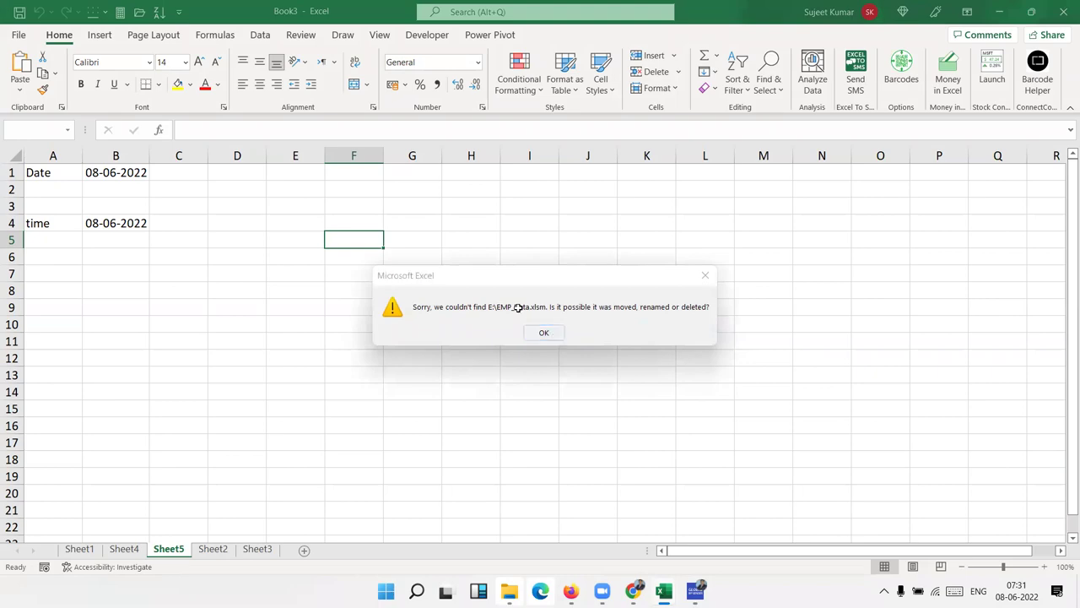
{"action": "left_click", "coordinate": [17, 35]}
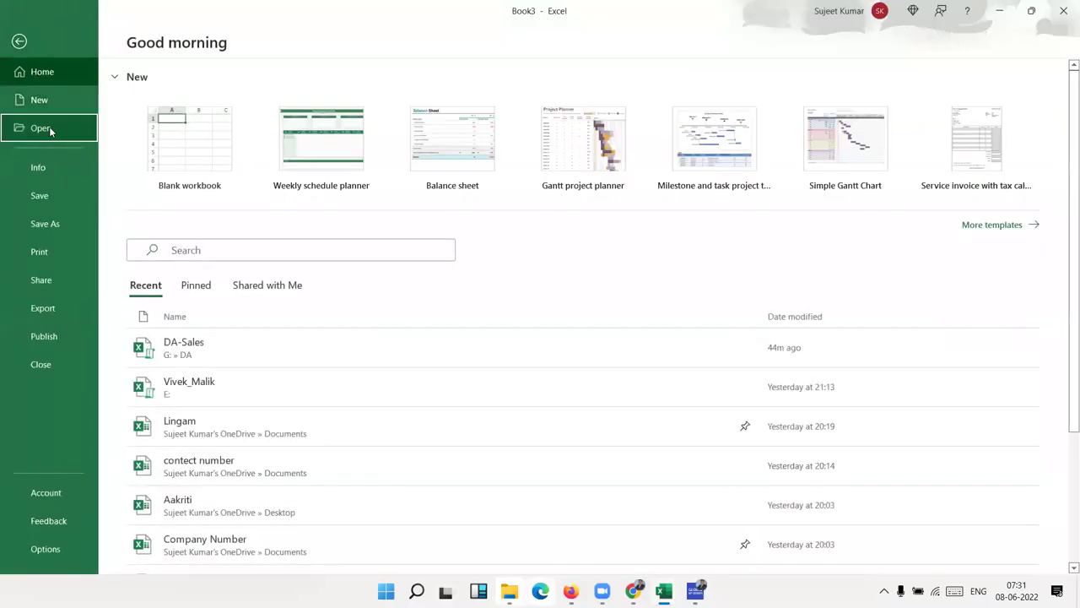
{"action": "left_click", "coordinate": [50, 129]}
Open SData and copy its entire sales table starting from A1.
{"action": "left_click", "coordinate": [441, 405]}
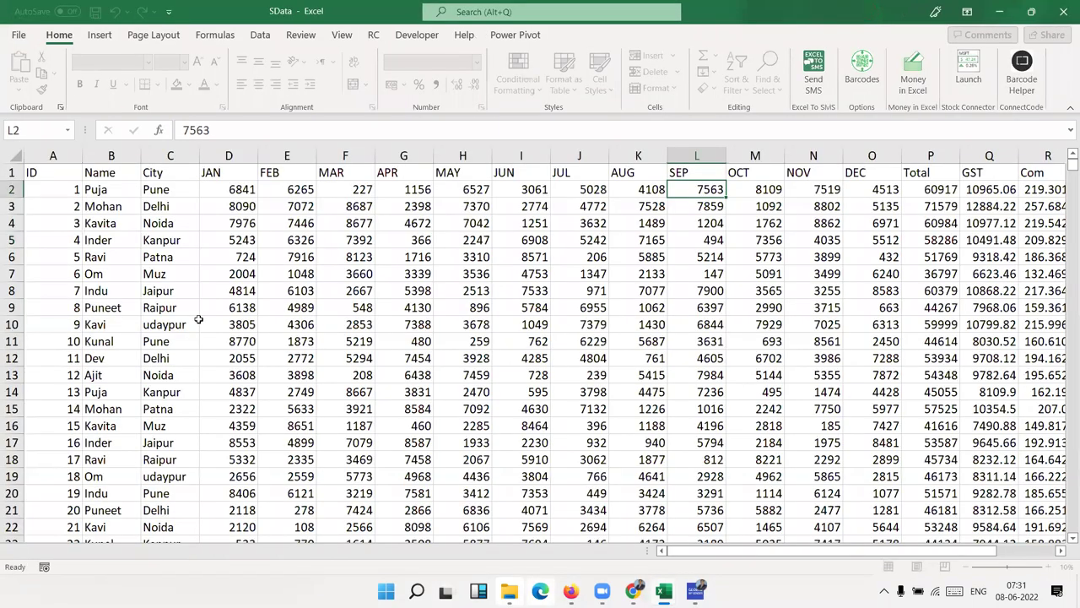
{"action": "left_click", "coordinate": [76, 172]}
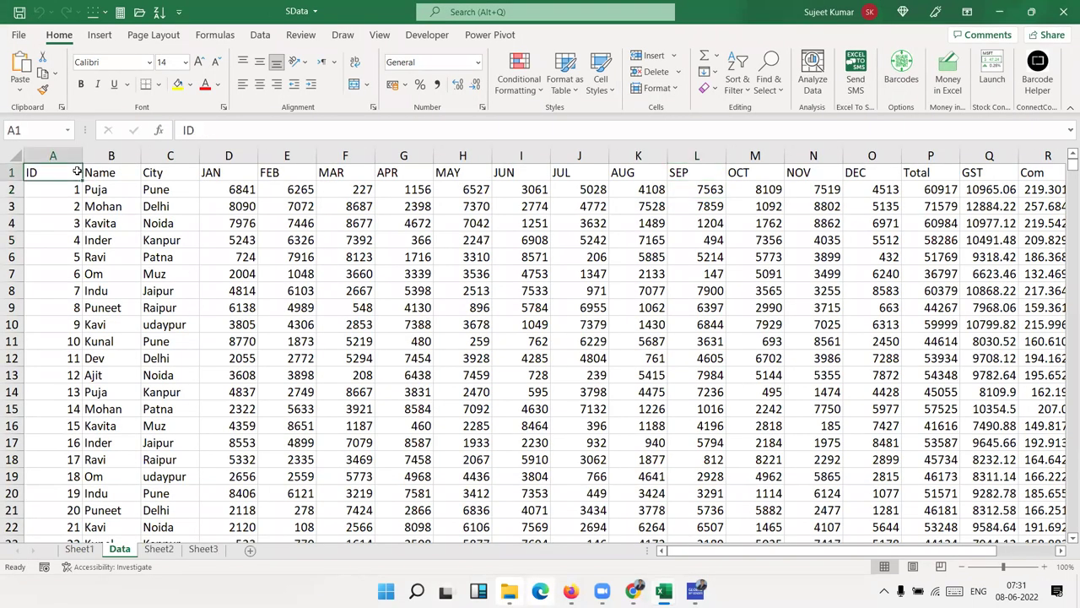
{"action": "key", "text": "ctrl+shift+Right"}
{"action": "key", "text": "ctrl+shift+Down"}
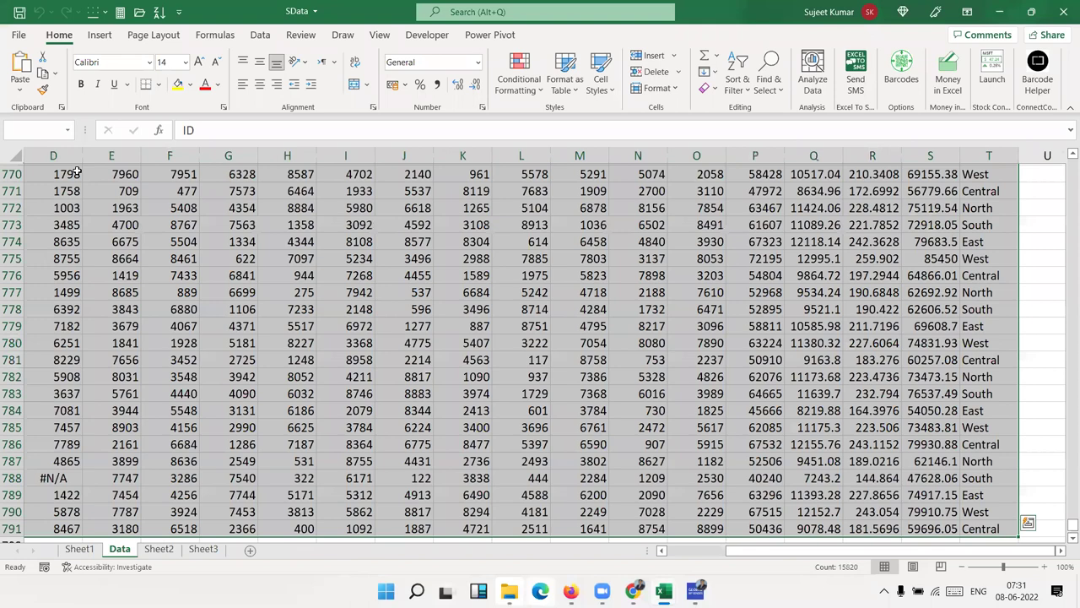
{"action": "key", "text": "ctrl+c"}
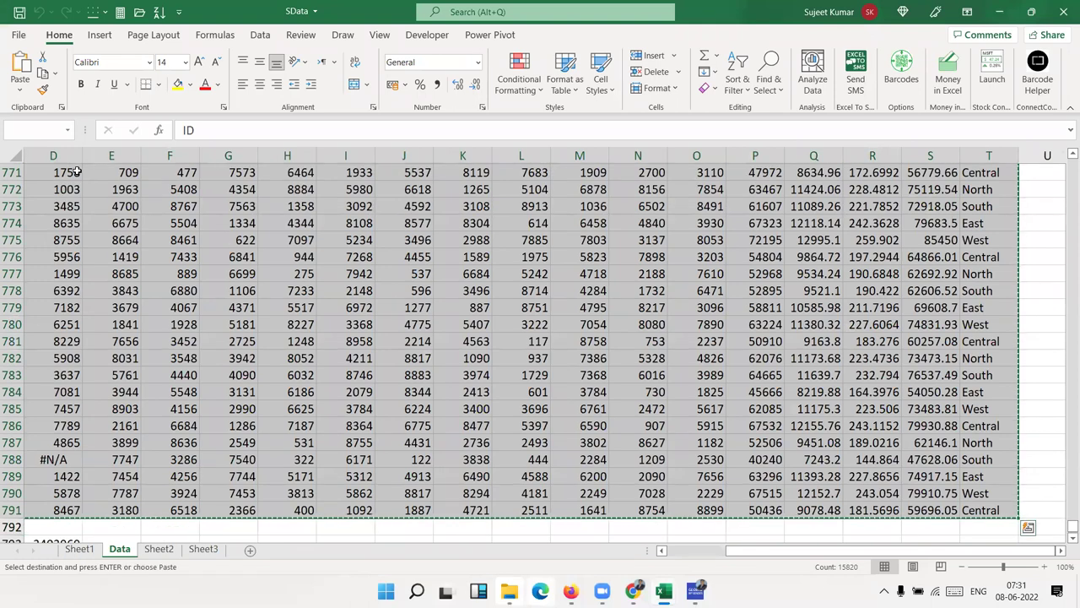
Paste the sales table into a new workbook Book4, then close Book3.
{"action": "key", "text": "ctrl+n"}
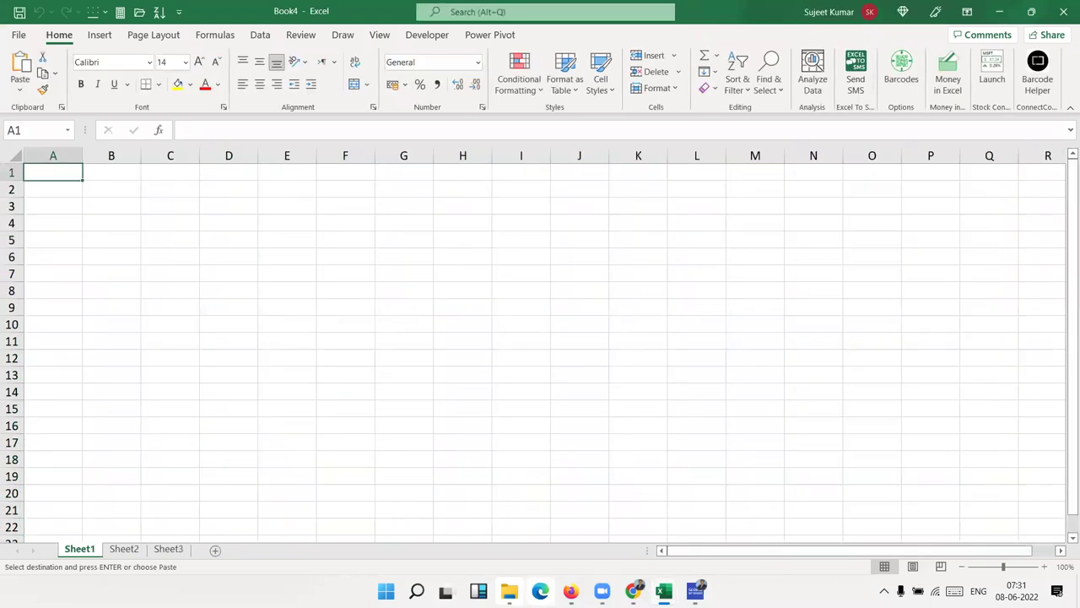
{"action": "mouse_move", "coordinate": [663, 591]}
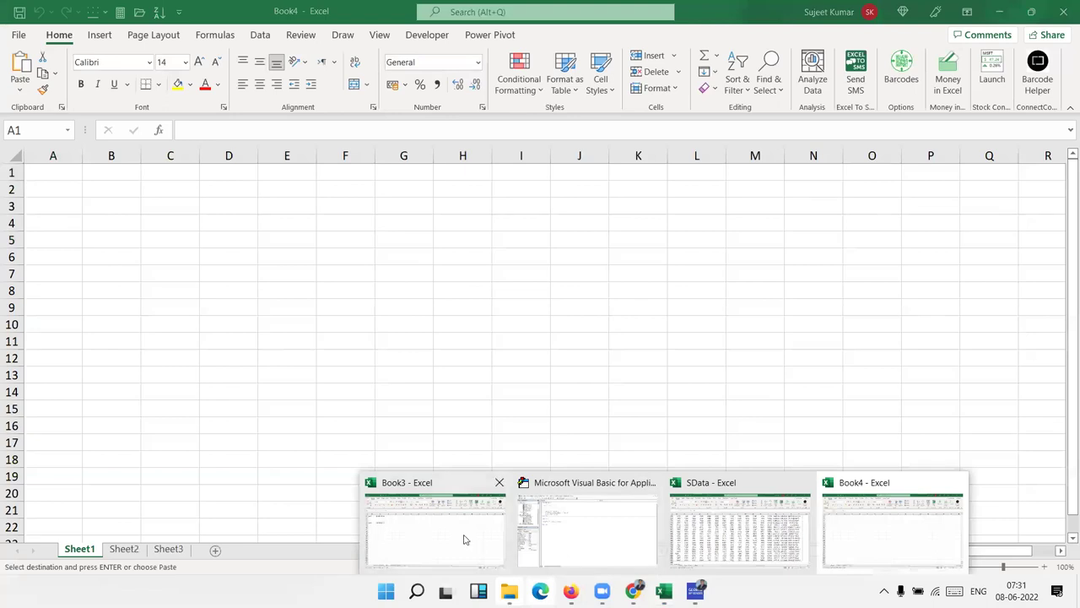
{"action": "left_click", "coordinate": [463, 537]}
{"action": "key", "text": "alt+Tab"}
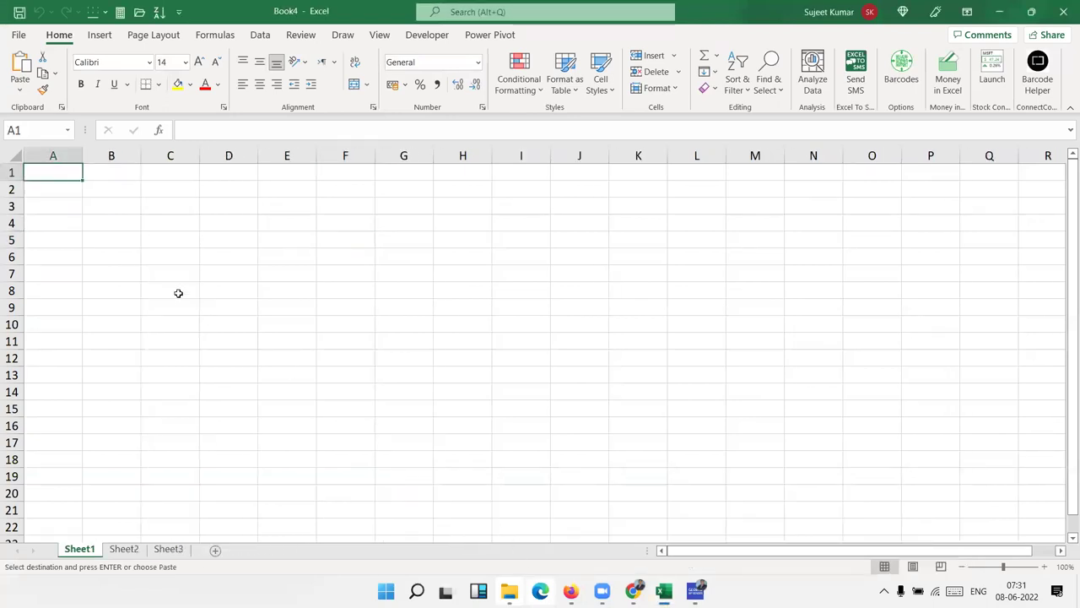
{"action": "key", "text": "ctrl+Tab"}
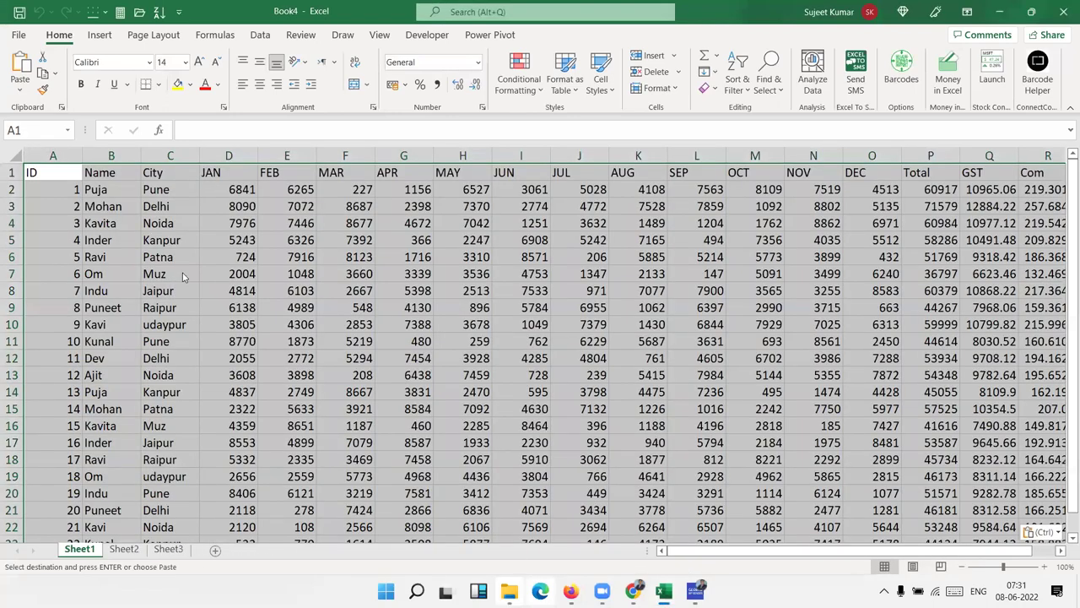
{"action": "key", "text": "ctrl+Tab"}
{"action": "left_click", "coordinate": [1064, 12]}
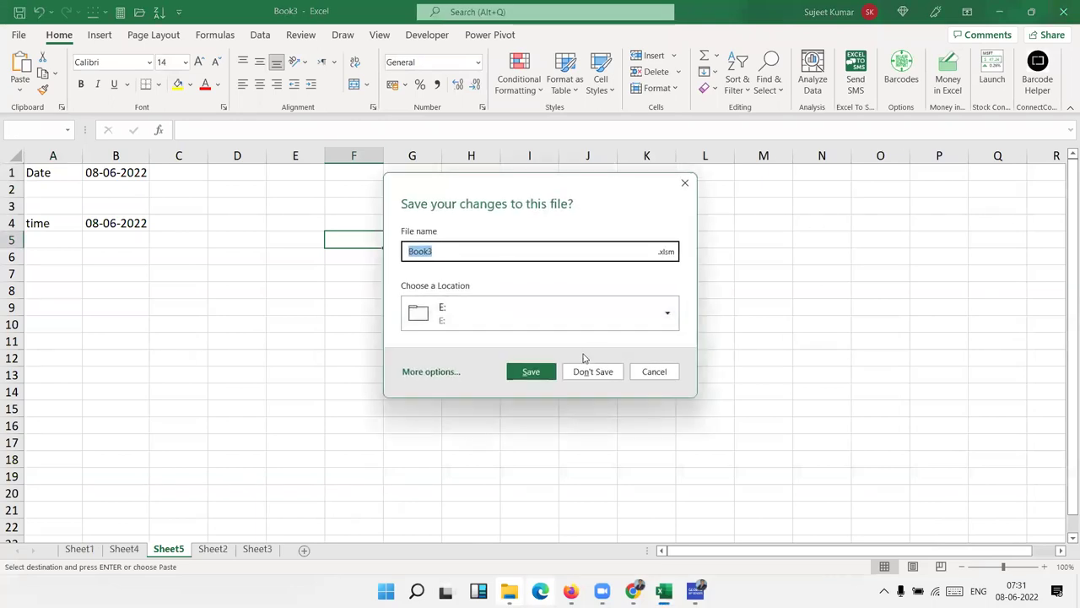
Close Book3 and SData without saving, discarding the large clipboard data.
{"action": "left_click", "coordinate": [590, 369]}
{"action": "mouse_move", "coordinate": [663, 591]}
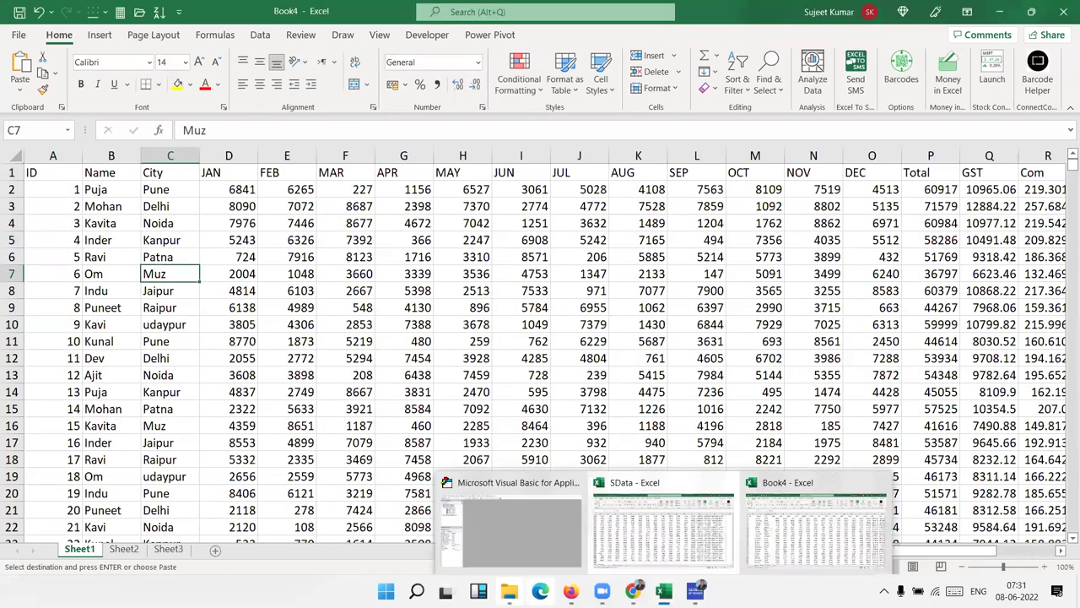
{"action": "left_click", "coordinate": [695, 536]}
{"action": "key", "text": "ctrl+w"}
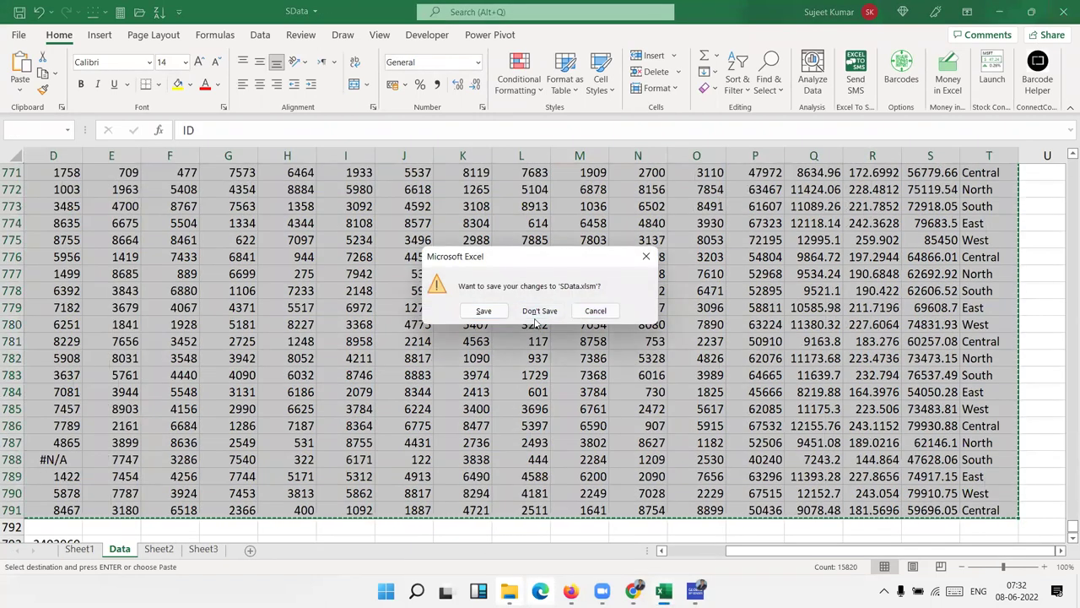
{"action": "left_click", "coordinate": [537, 314]}
{"action": "left_click", "coordinate": [543, 342]}
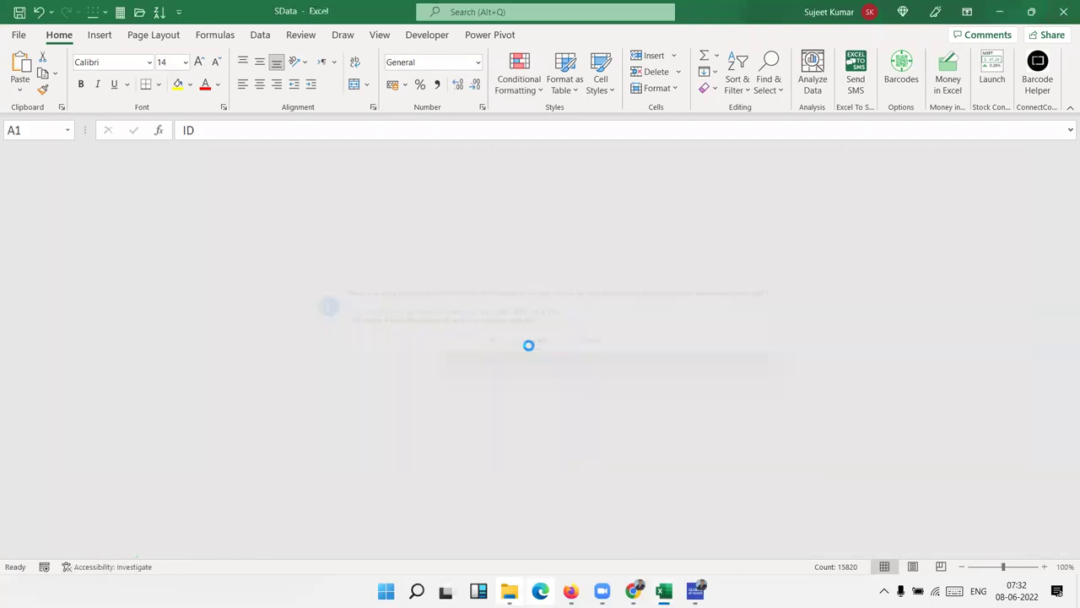
Select a cell in column A of the pasted sales data in Book4.
{"action": "left_click", "coordinate": [112, 209]}
{"action": "key", "text": "Left"}
{"action": "key", "text": "Down"}
{"action": "key", "text": "Down"}
{"action": "key", "text": "Down"}
{"action": "key", "text": "Down"}
{"action": "key", "text": "Down"}
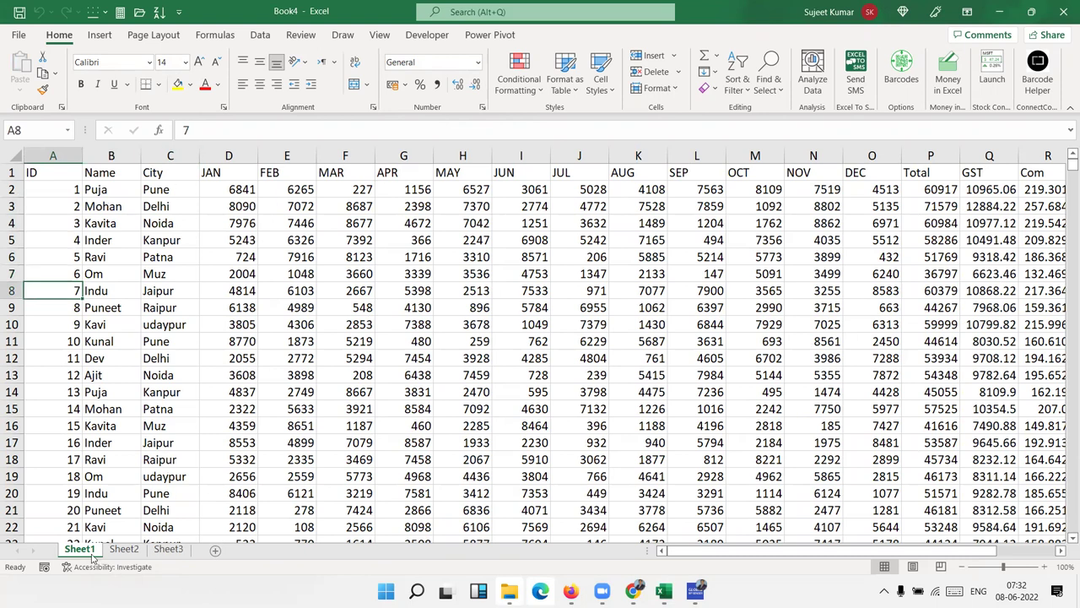
Rename Book4's Sheet1 tab to Data.
{"action": "left_click_drag", "start_coordinate": [91, 555], "coordinate": [91, 557]}
{"action": "type", "text": "Data"}
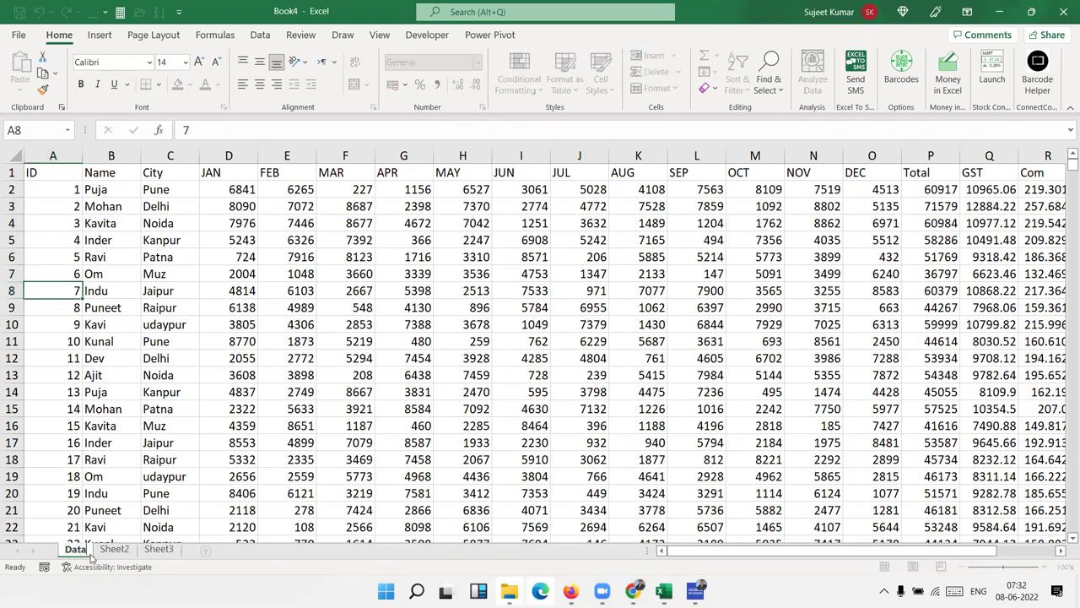
{"action": "left_click", "coordinate": [210, 337]}
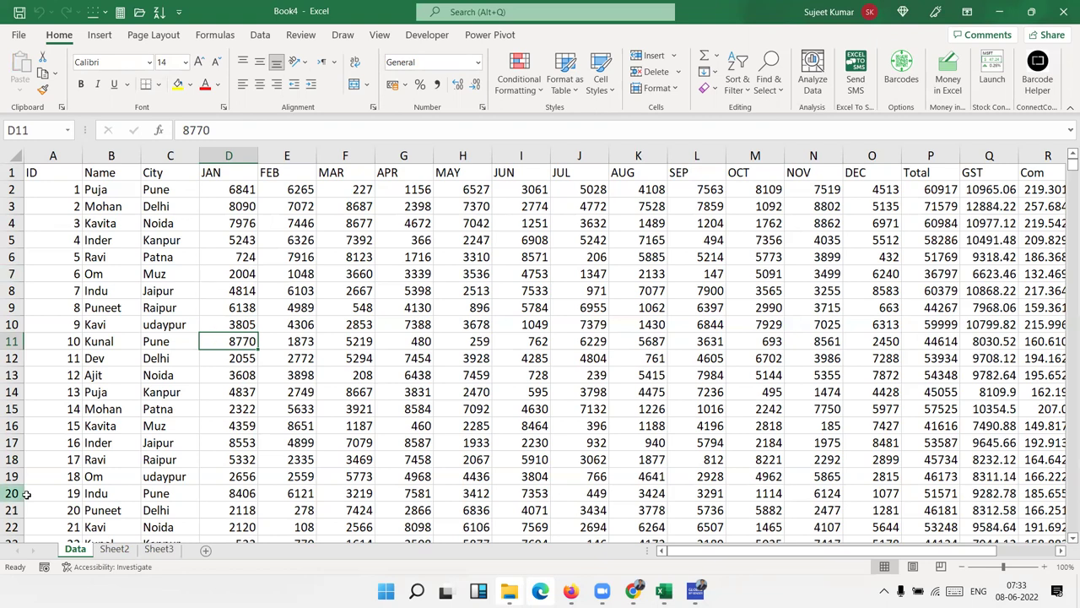
Select cell A1 and turn on Use Relative References for recording.
{"action": "left_click", "coordinate": [44, 160]}
{"action": "left_click", "coordinate": [39, 170]}
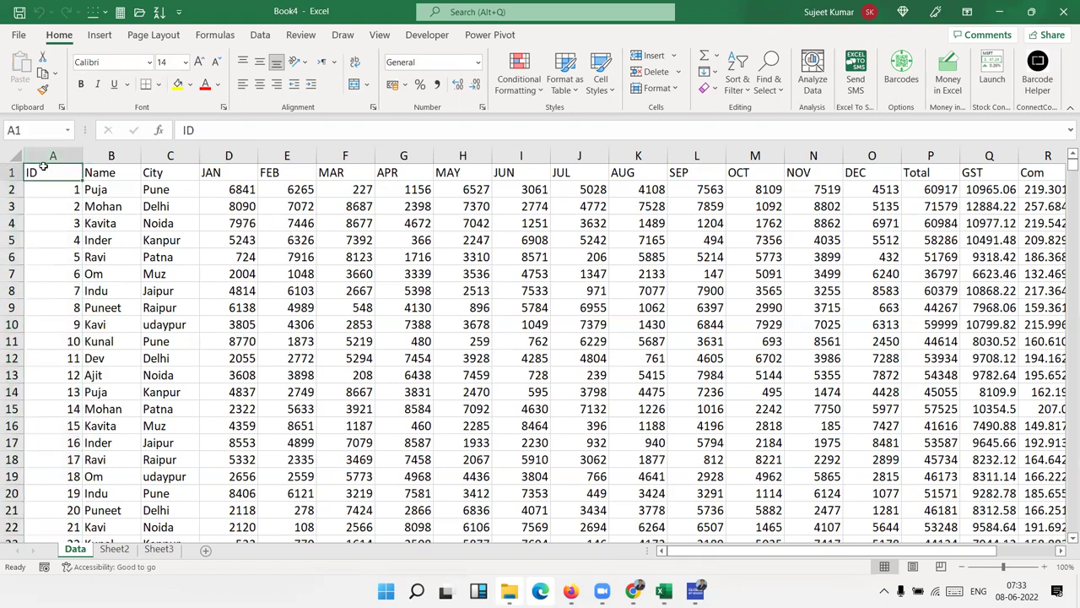
{"action": "left_click", "coordinate": [447, 31]}
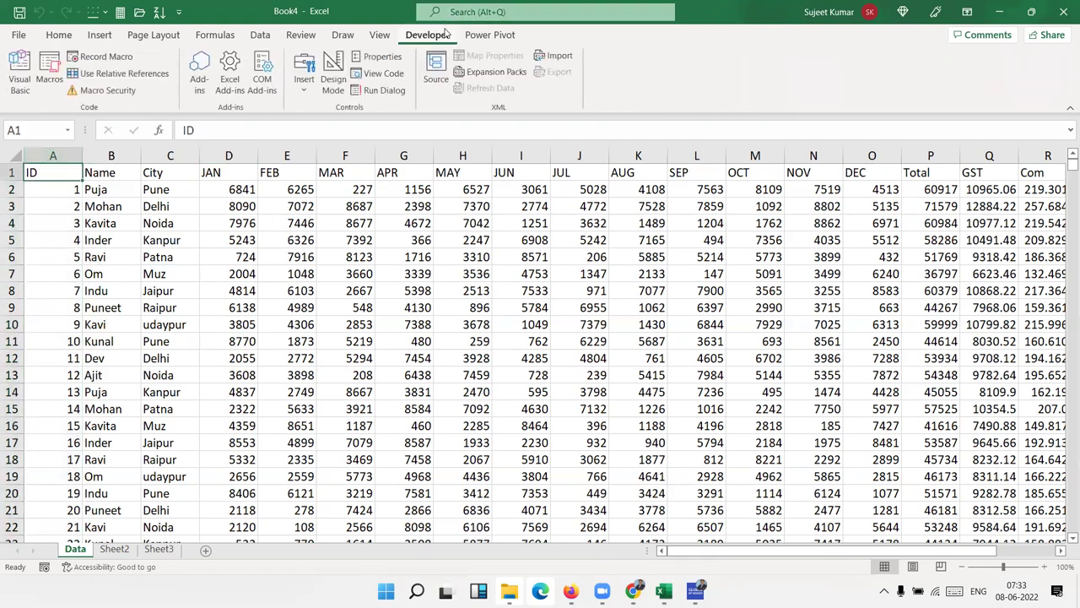
{"action": "left_click", "coordinate": [107, 73]}
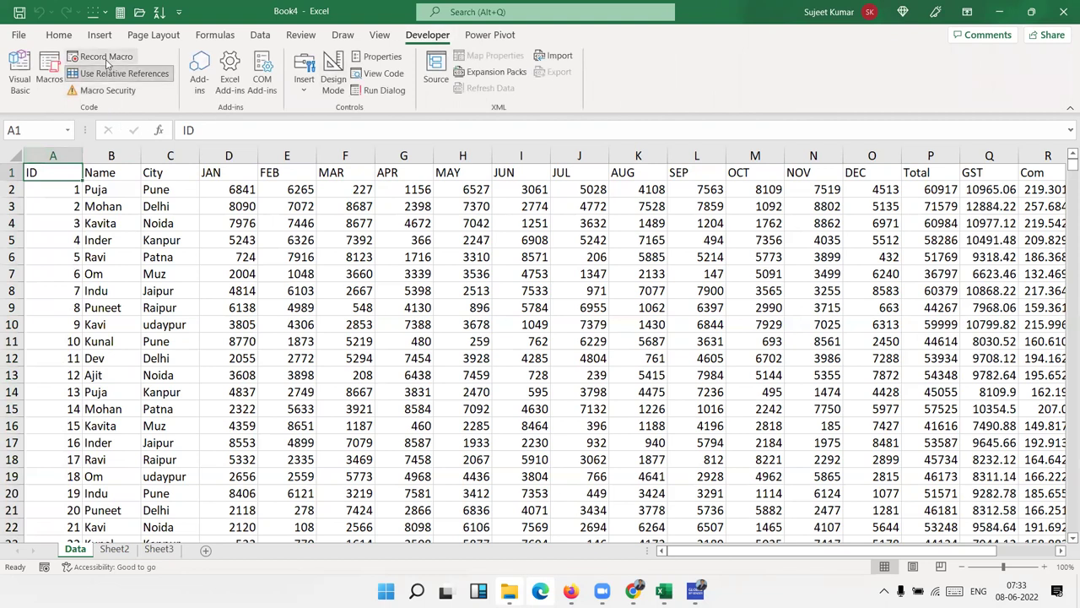
Start recording Macro2, stored in This Workbook.
{"action": "left_click", "coordinate": [105, 56]}
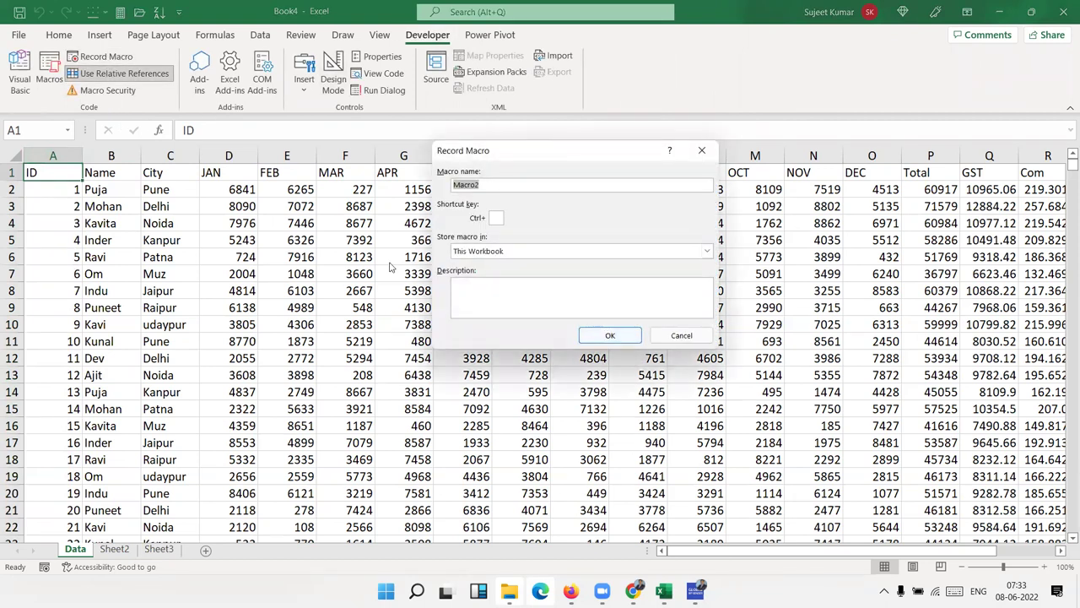
{"action": "left_click", "coordinate": [709, 337]}
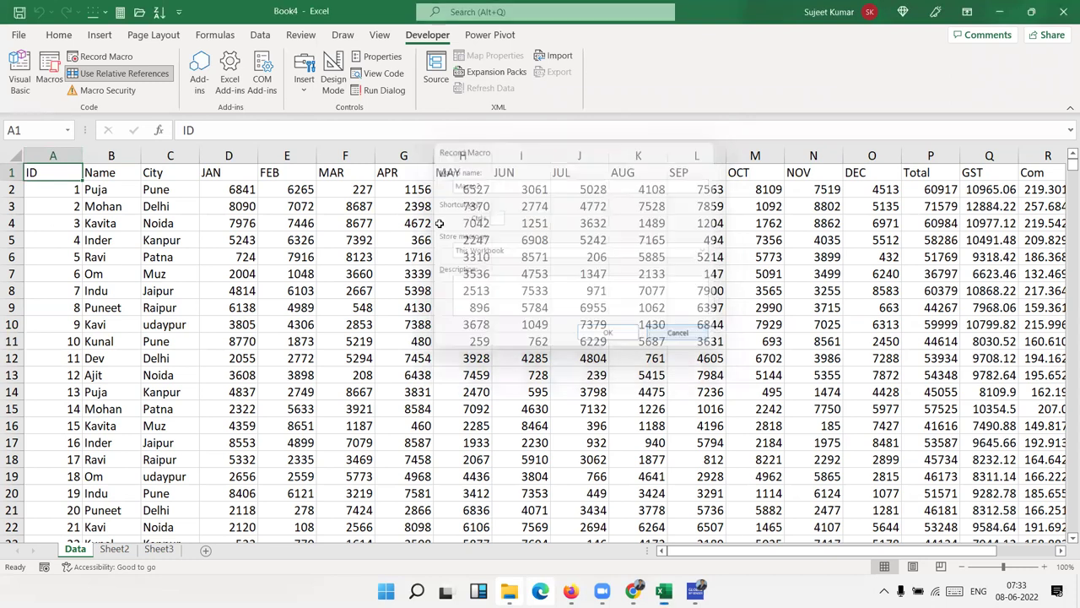
{"action": "left_click", "coordinate": [106, 56]}
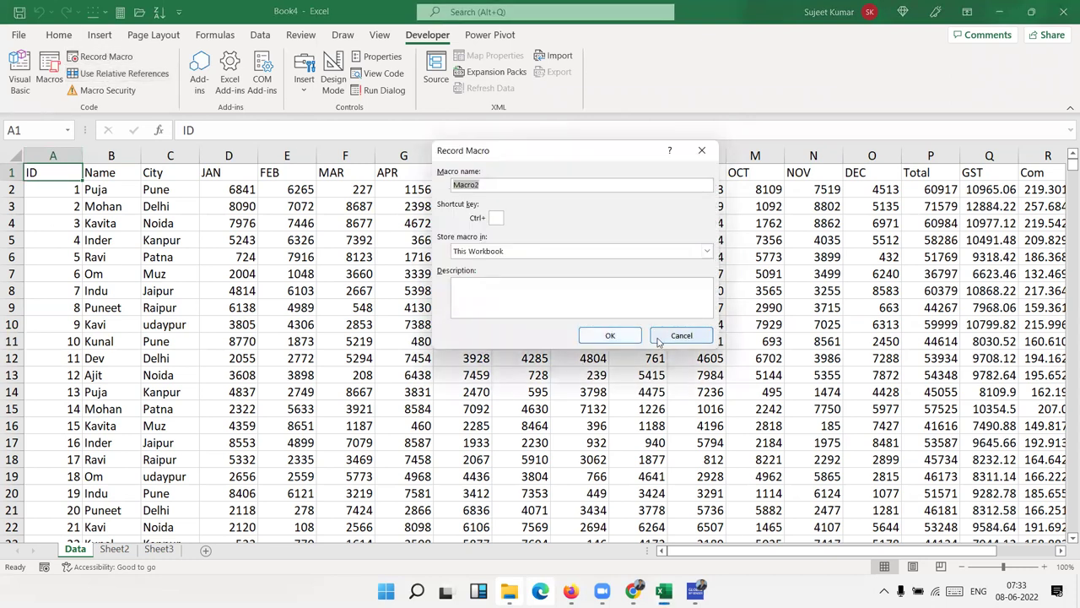
{"action": "left_click", "coordinate": [611, 337]}
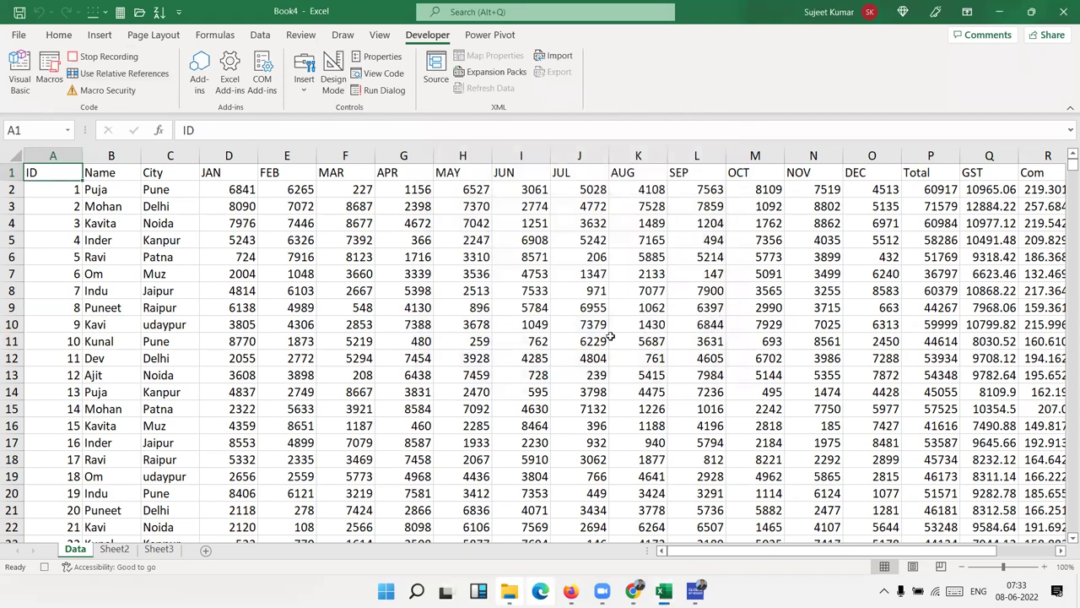
Filter the City column to Delhi only, then select the whole filtered table from A1.
{"action": "key", "text": "ctrl+shift+l"}
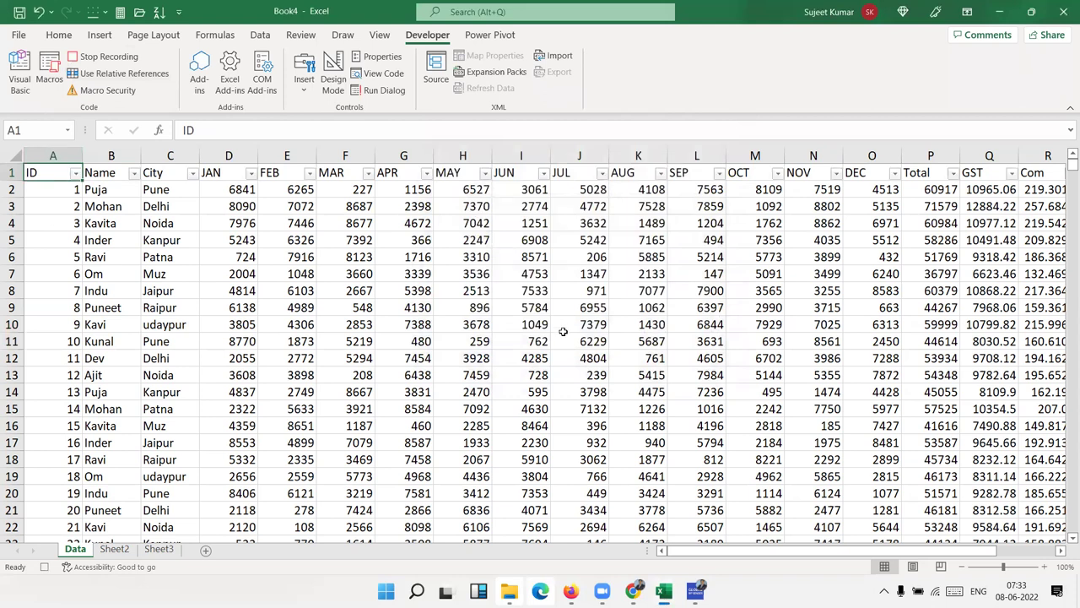
{"action": "left_click", "coordinate": [194, 174]}
{"action": "left_click", "coordinate": [89, 340]}
{"action": "left_click", "coordinate": [72, 354]}
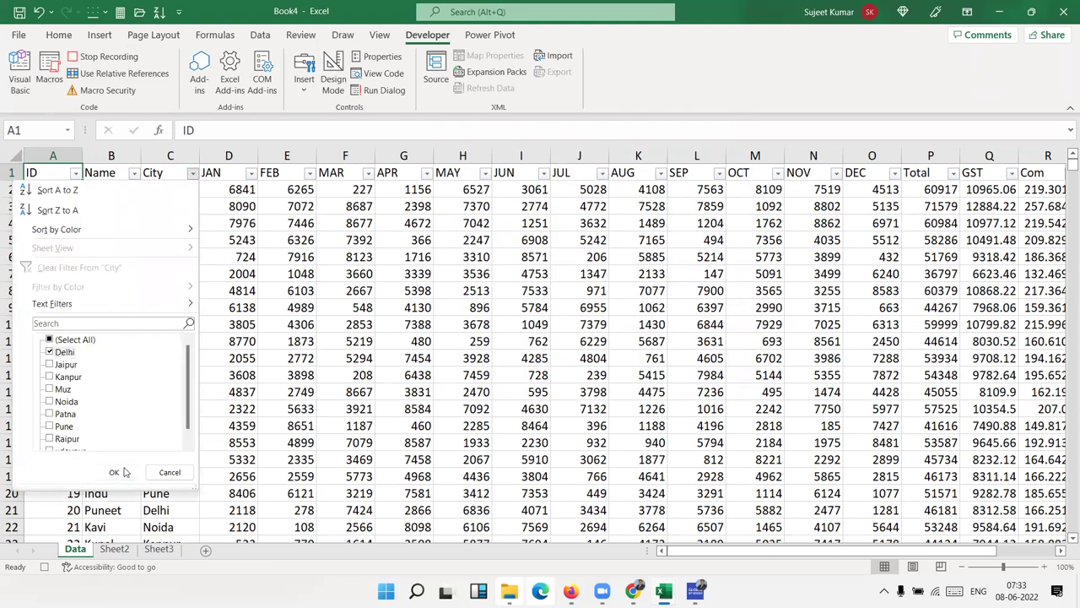
{"action": "left_click", "coordinate": [114, 472]}
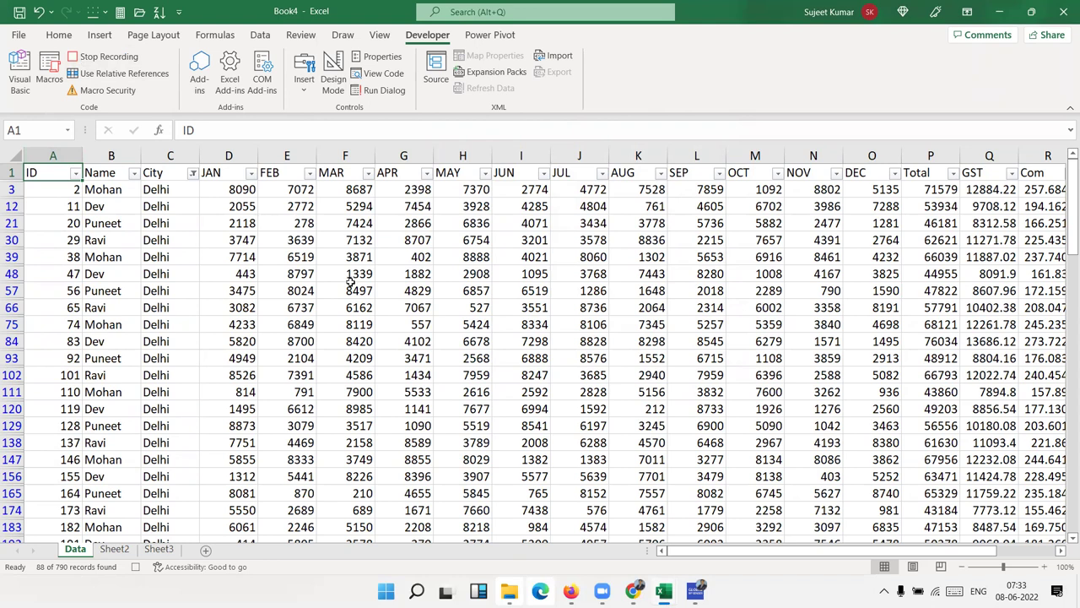
{"action": "key", "text": "ctrl+shift+Right"}
{"action": "key", "text": "ctrl+shift+Down"}
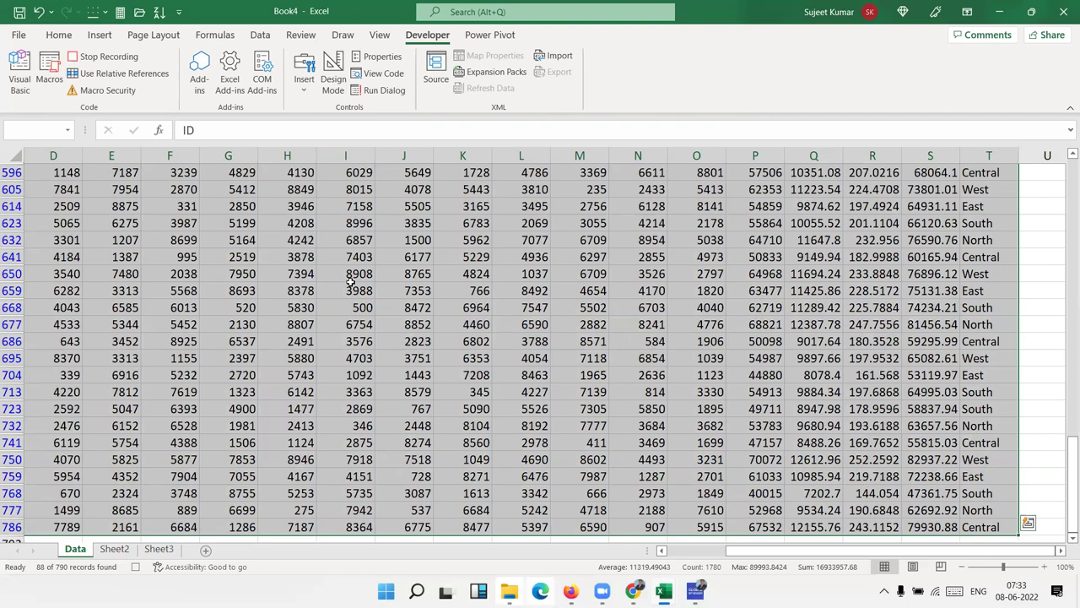
Select only the visible Delhi cells with Go To Special and copy them.
{"action": "left_click", "coordinate": [58, 35]}
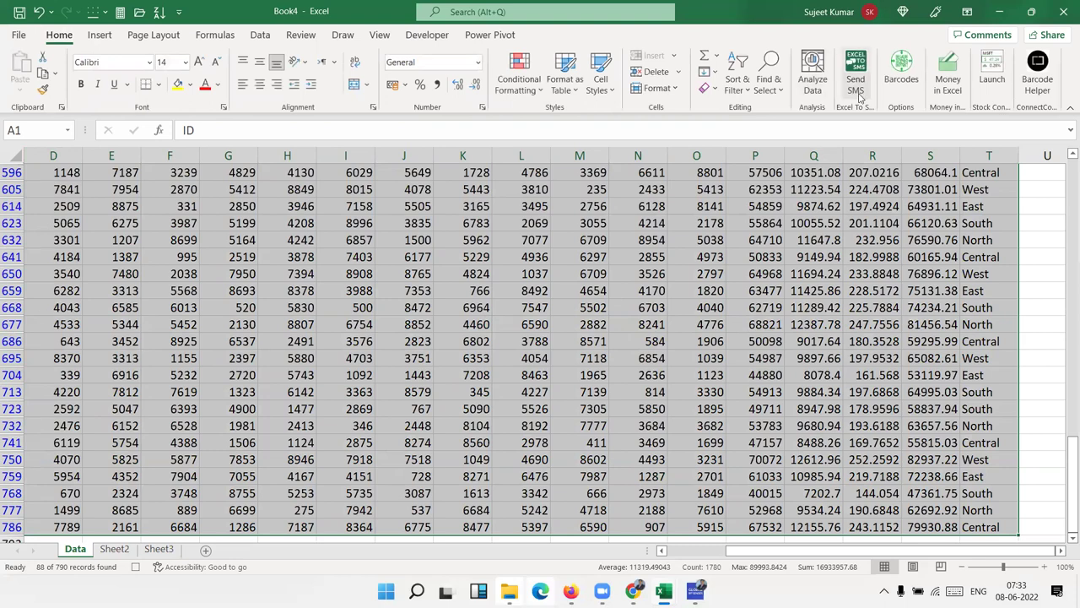
{"action": "left_click", "coordinate": [768, 80]}
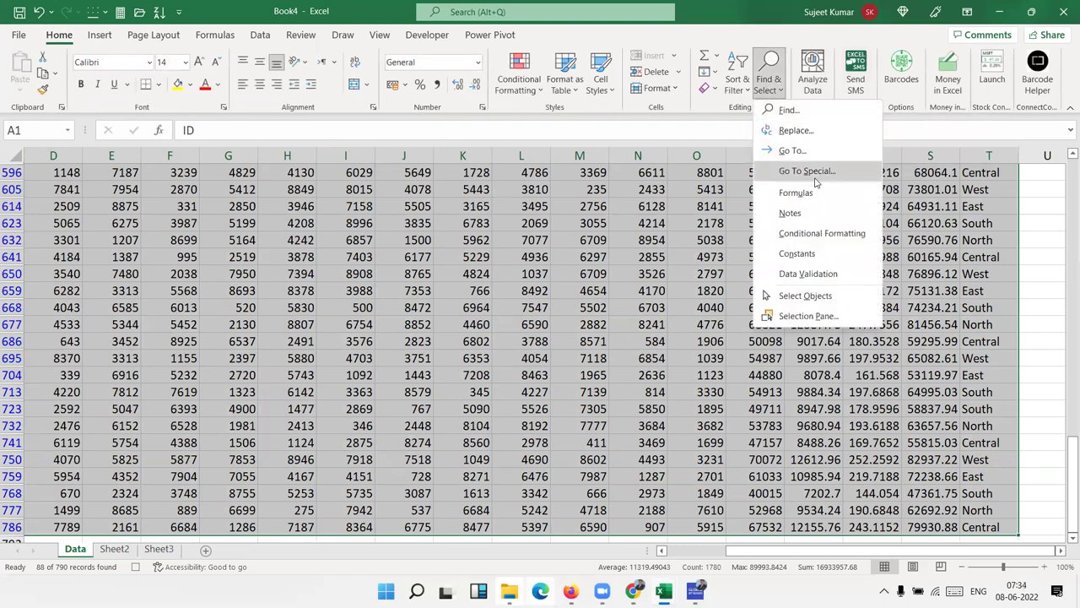
{"action": "left_click", "coordinate": [814, 175]}
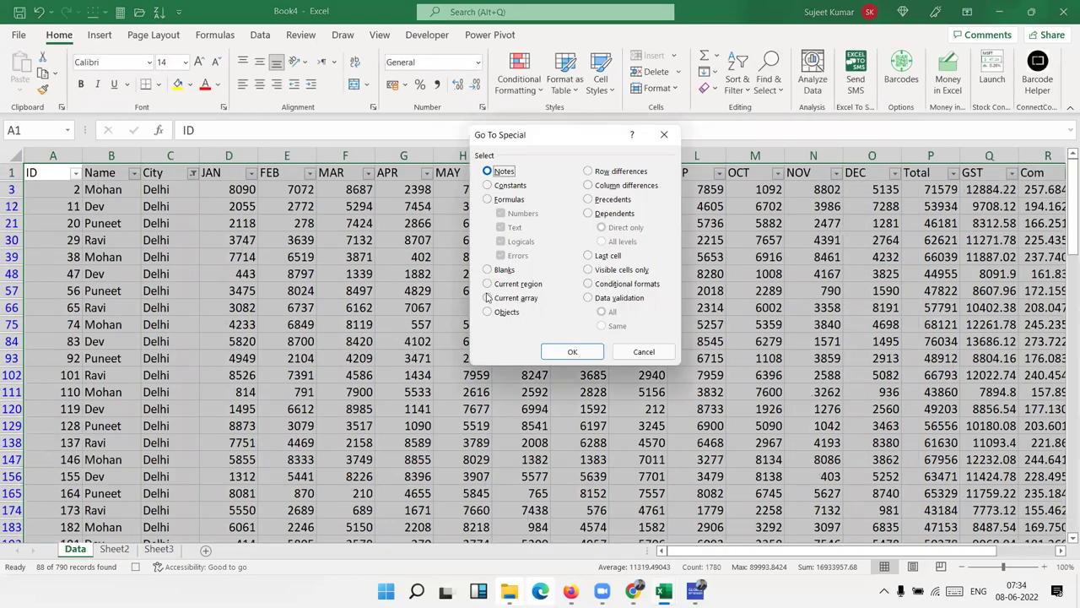
{"action": "left_click", "coordinate": [589, 270]}
{"action": "left_click", "coordinate": [572, 353]}
{"action": "key", "text": "ctrl+c"}
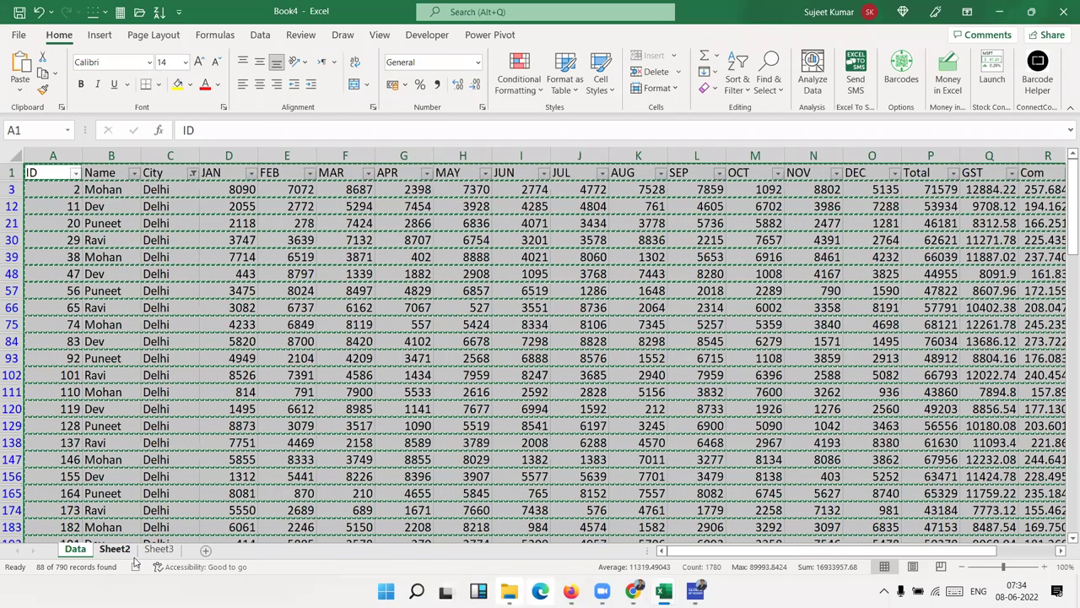
Paste the copied Delhi rows into a new sheet renamed Delhi.
{"action": "left_click", "coordinate": [204, 551]}
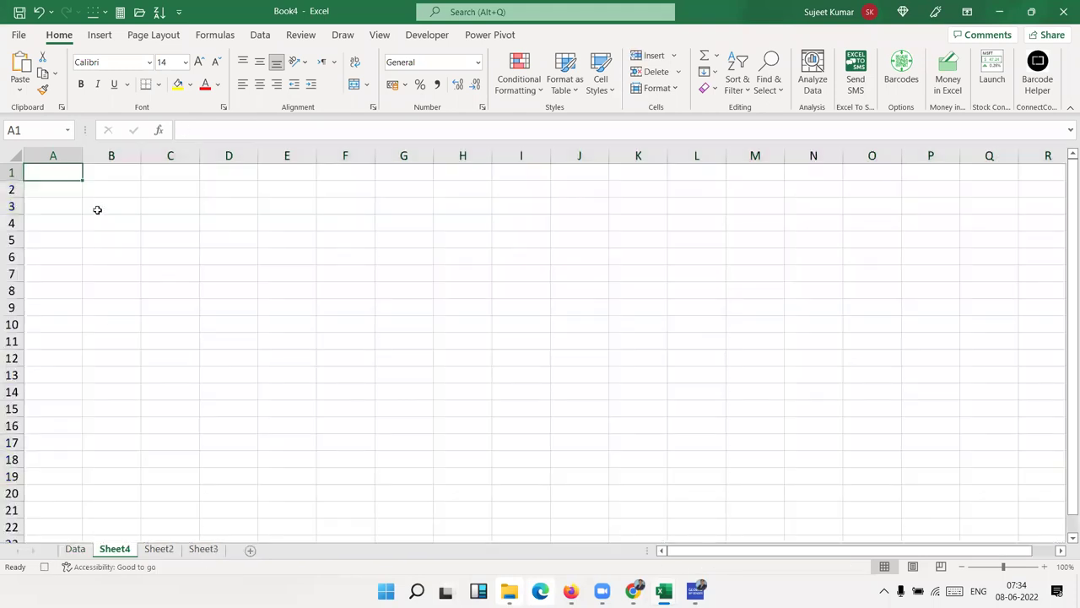
{"action": "key", "text": "ctrl+v"}
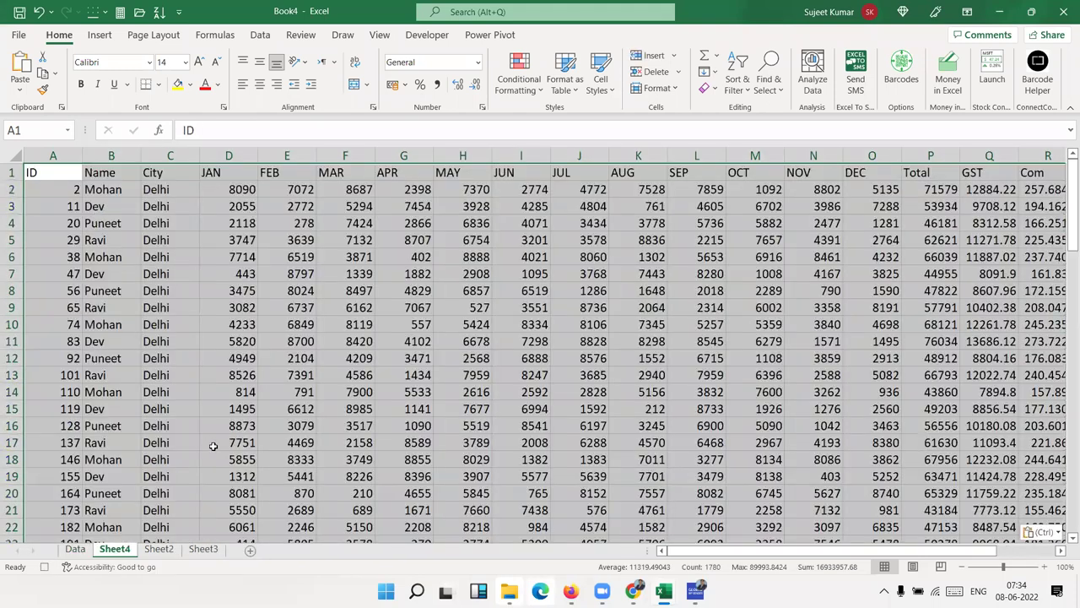
{"action": "double_click", "coordinate": [132, 551]}
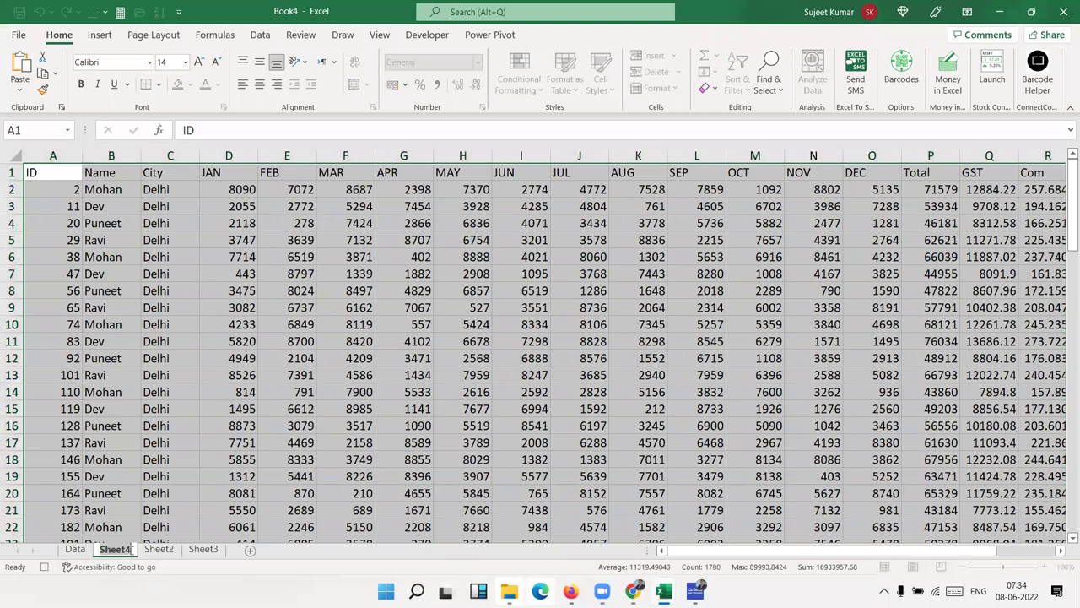
{"action": "type", "text": "Delhi"}
{"action": "key", "text": "Return"}
{"action": "left_click", "coordinate": [114, 312]}
{"action": "right_click", "coordinate": [111, 549]}
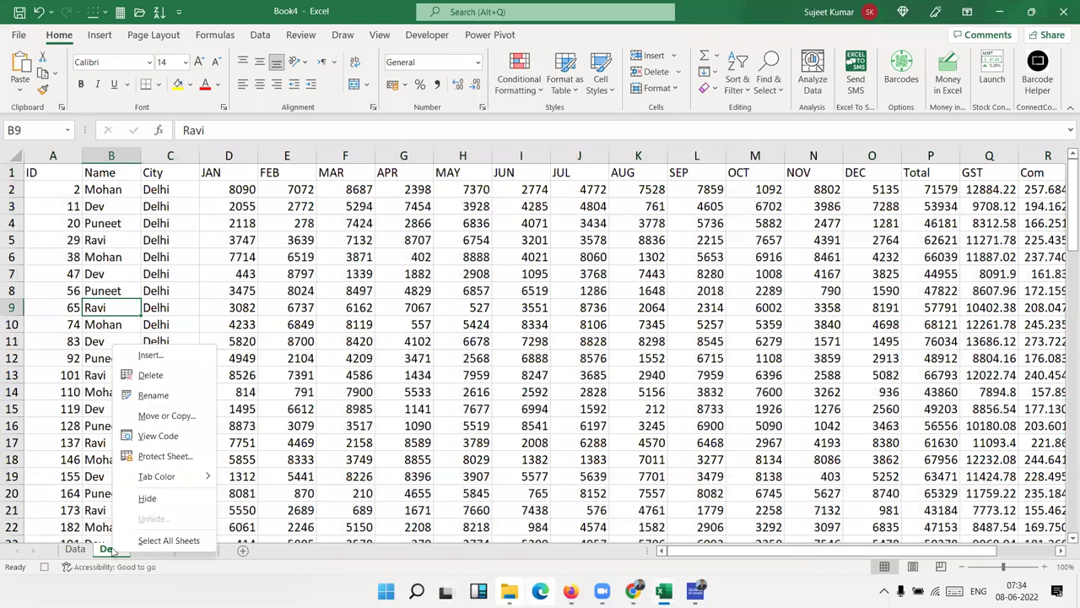
Move the Delhi sheet into a new workbook.
{"action": "left_click", "coordinate": [167, 416]}
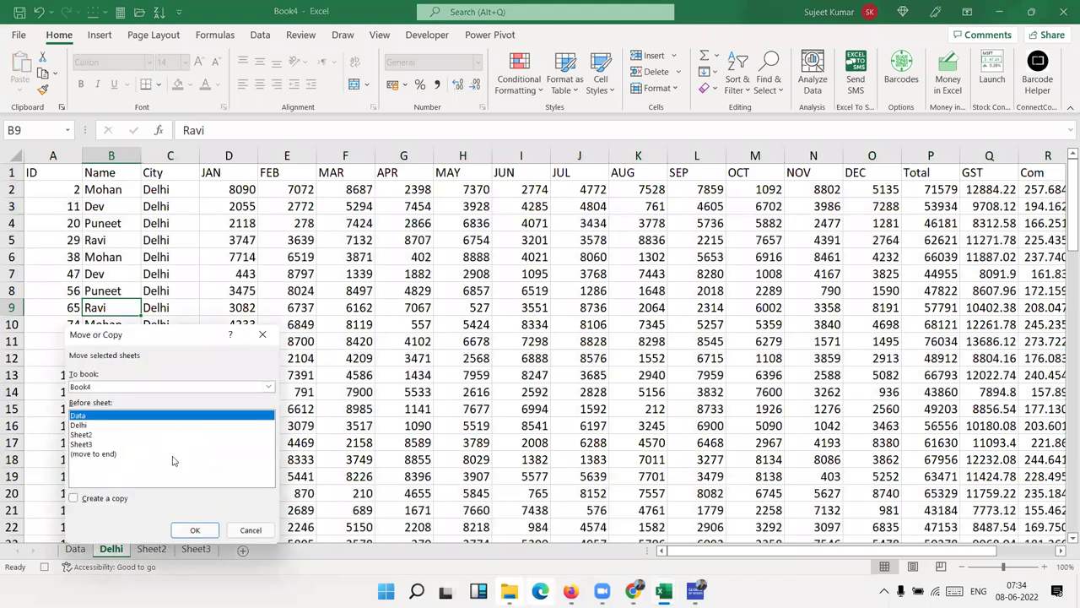
{"action": "left_click", "coordinate": [105, 386]}
{"action": "left_click", "coordinate": [95, 398]}
{"action": "left_click", "coordinate": [194, 528]}
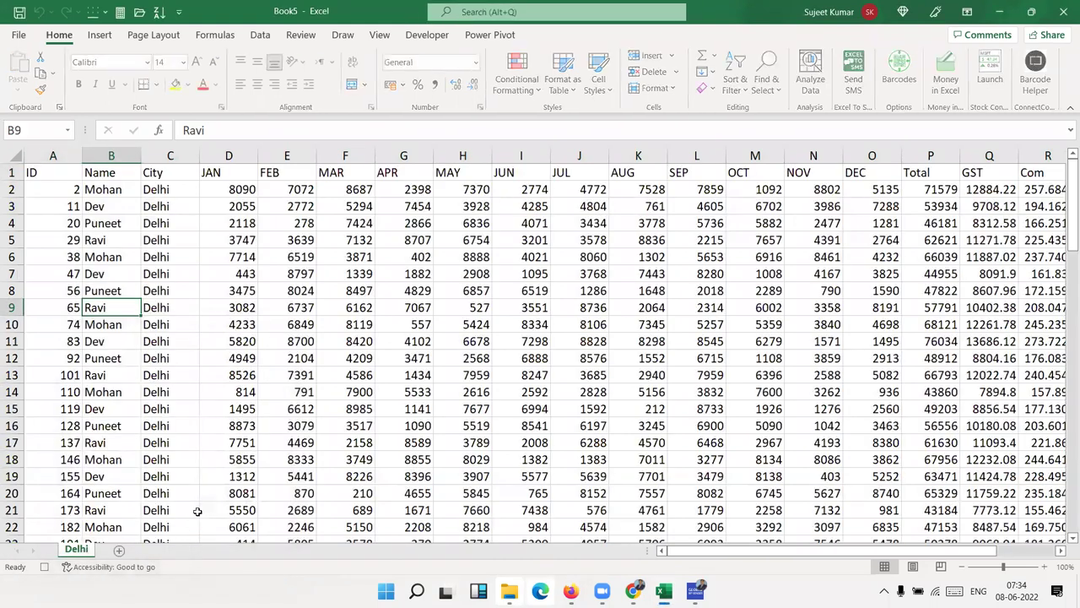
Save the new workbook as Delhi.xlsx and close it.
{"action": "key", "text": "ctrl+s"}
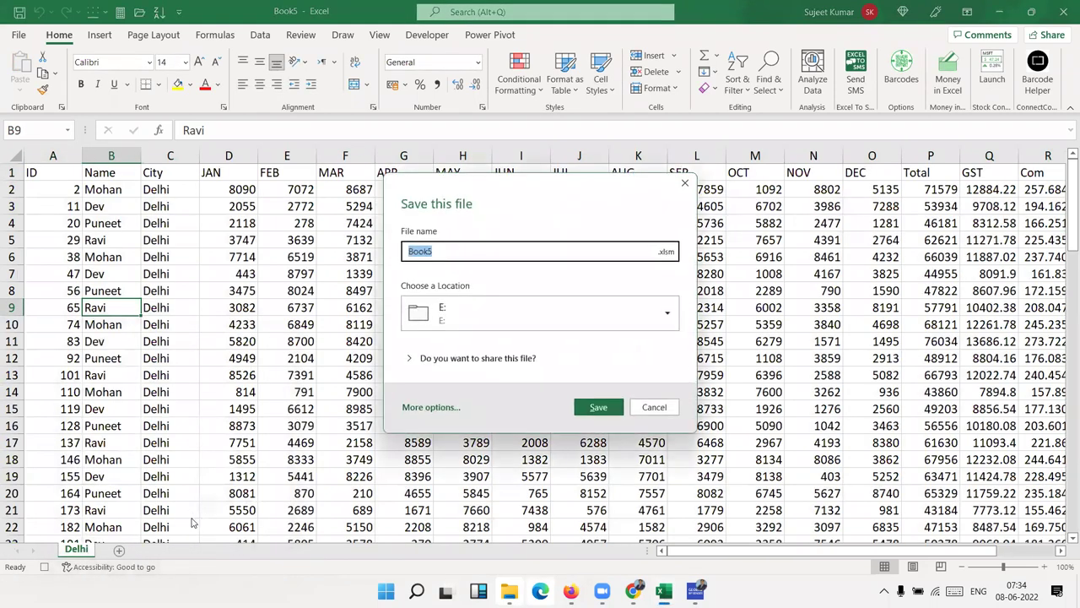
{"action": "type", "text": "Delhi"}
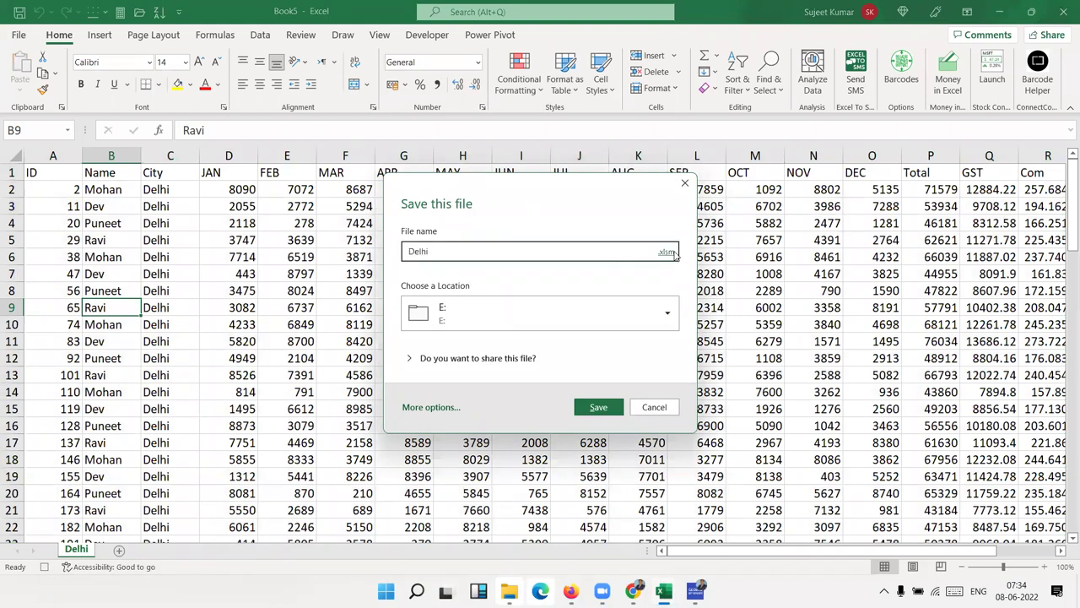
{"action": "left_click", "coordinate": [667, 251]}
{"action": "left_click", "coordinate": [726, 201]}
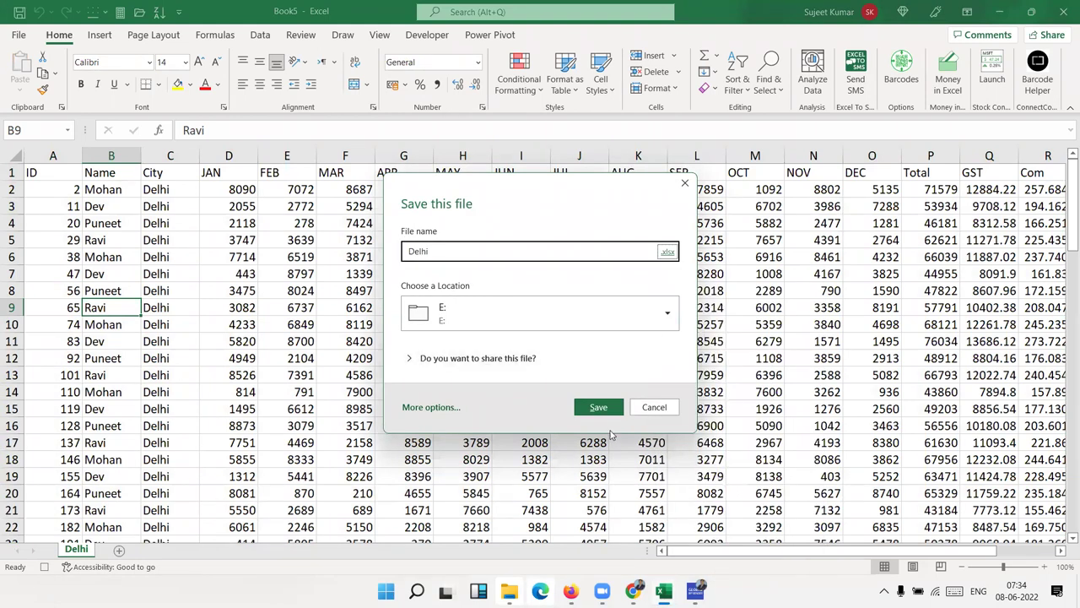
{"action": "left_click", "coordinate": [599, 407]}
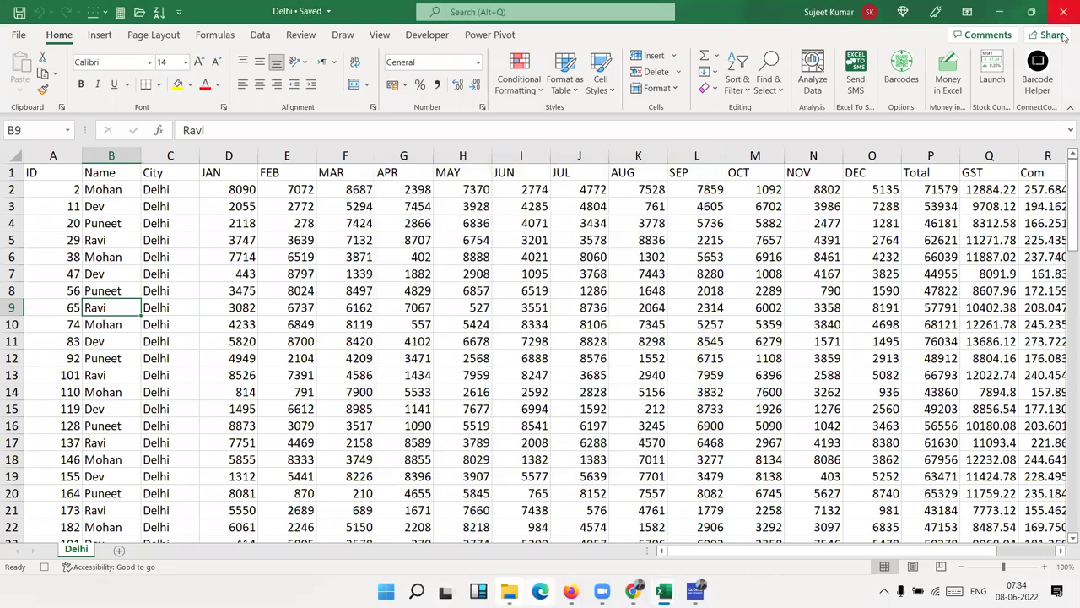
{"action": "key", "text": "ctrl+w"}
Remove the filter from the Data sheet and open the Visual Basic editor.
{"action": "left_click", "coordinate": [76, 550]}
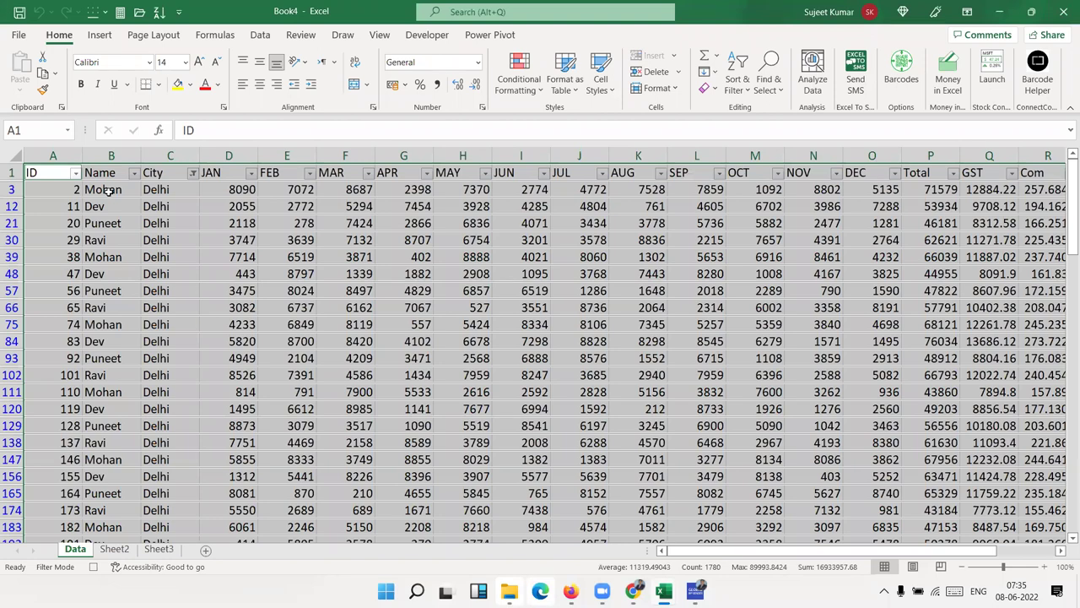
{"action": "key", "text": "ctrl+shift+l"}
{"action": "left_click", "coordinate": [65, 177]}
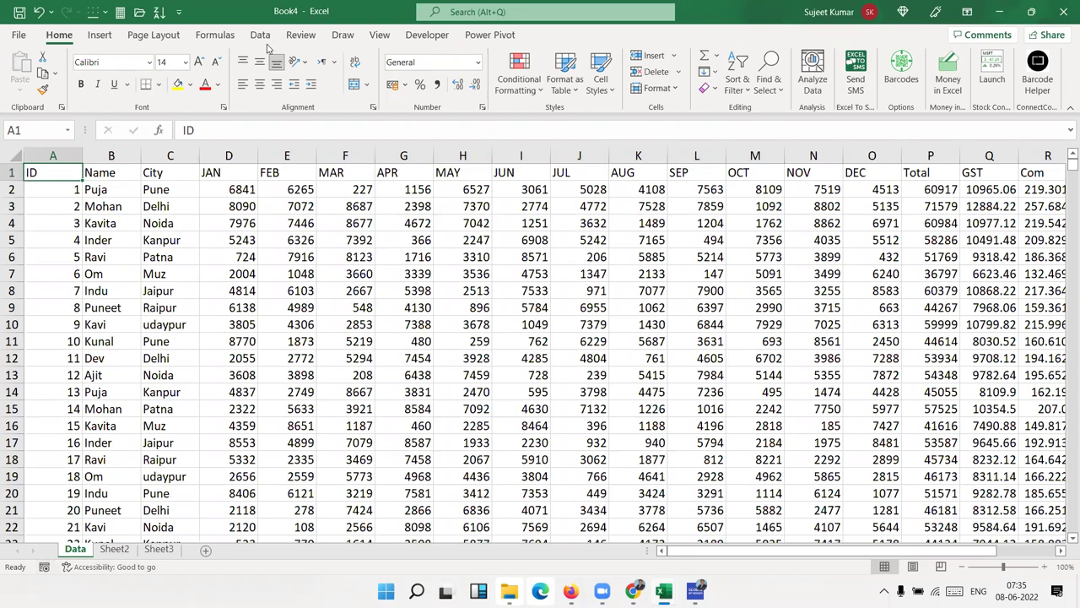
{"action": "left_click", "coordinate": [415, 40]}
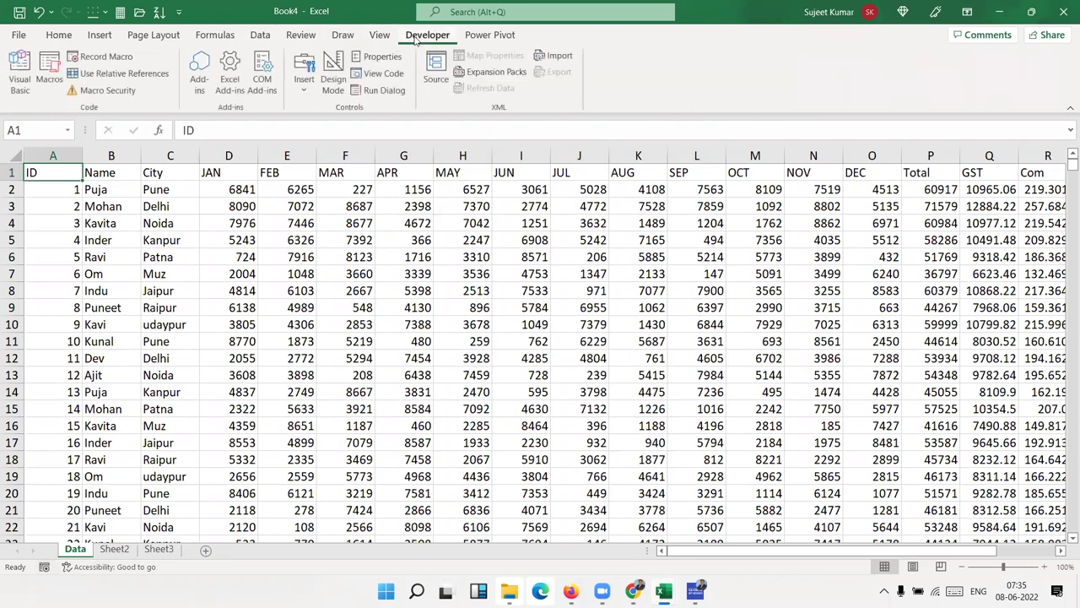
{"action": "left_click", "coordinate": [19, 85]}
Open Module1 from the Modules folder to view the recorded Macro2 code.
{"action": "double_click", "coordinate": [65, 173]}
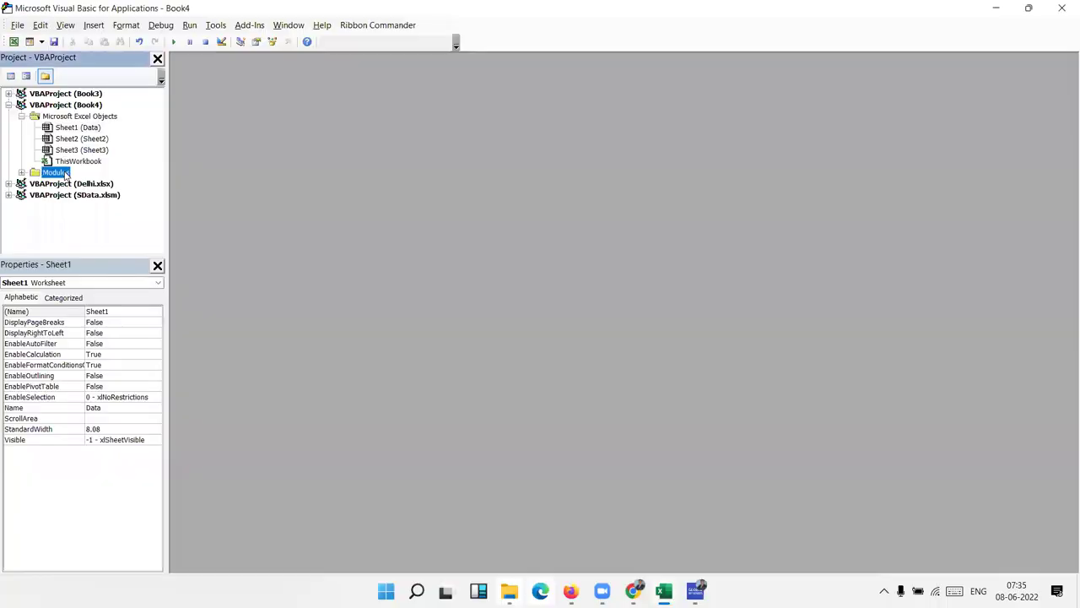
{"action": "left_click", "coordinate": [66, 195]}
{"action": "double_click", "coordinate": [69, 184]}
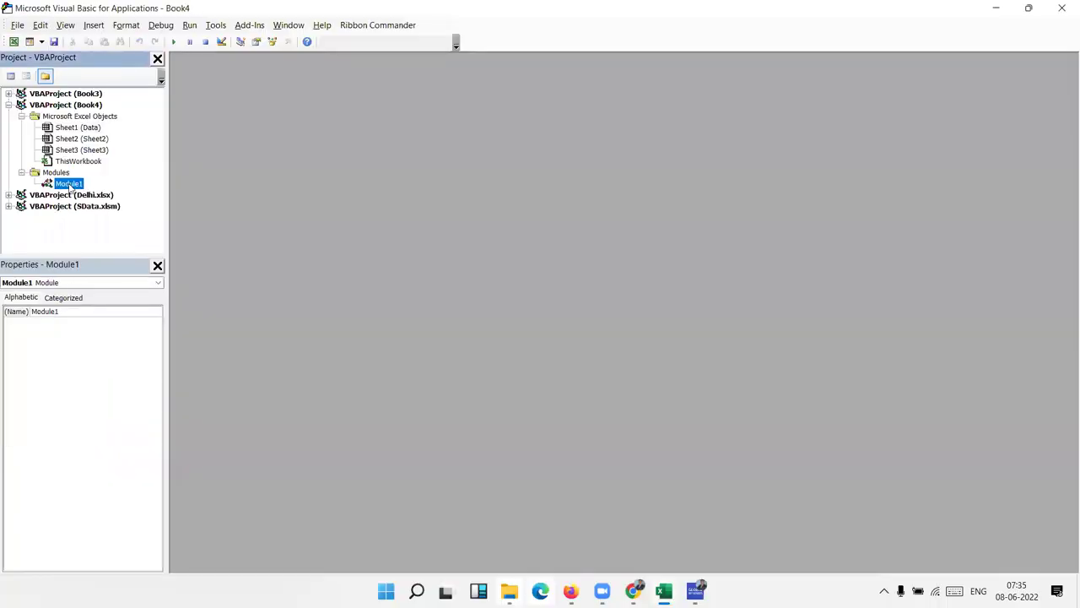
{"action": "mouse_move", "coordinate": [665, 591]}
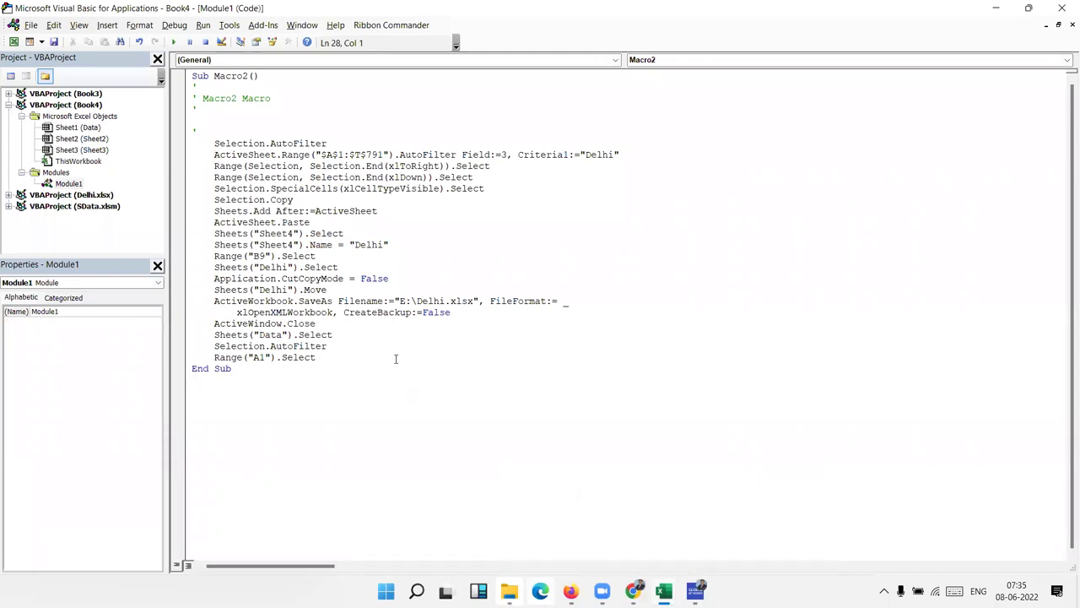
{"action": "left_click", "coordinate": [288, 190]}
{"action": "mouse_move", "coordinate": [333, 130]}
{"action": "left_mouse_down"}
{"action": "mouse_move", "coordinate": [301, 145]}
{"action": "mouse_move", "coordinate": [335, 144]}
{"action": "left_mouse_up"}
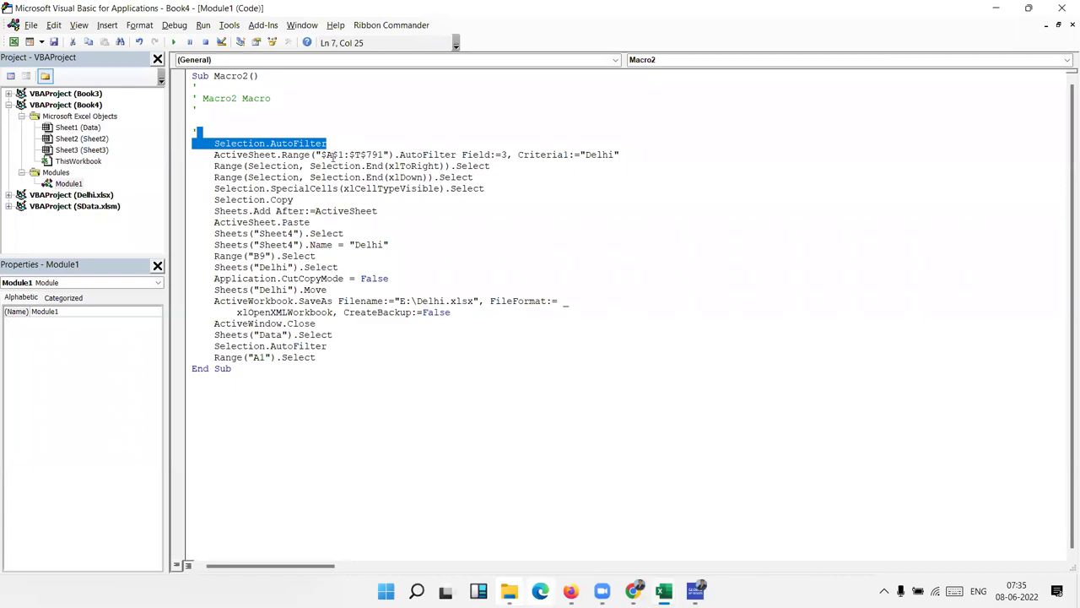
Delete the redundant opening Selection.AutoFilter line from Macro2.
{"action": "key", "text": "alt+F11"}
{"action": "key", "text": "ctrl+shift+l"}
{"action": "key", "text": "ctrl+shift+l"}
{"action": "key", "text": "alt+F11"}
{"action": "double_click", "coordinate": [287, 144]}
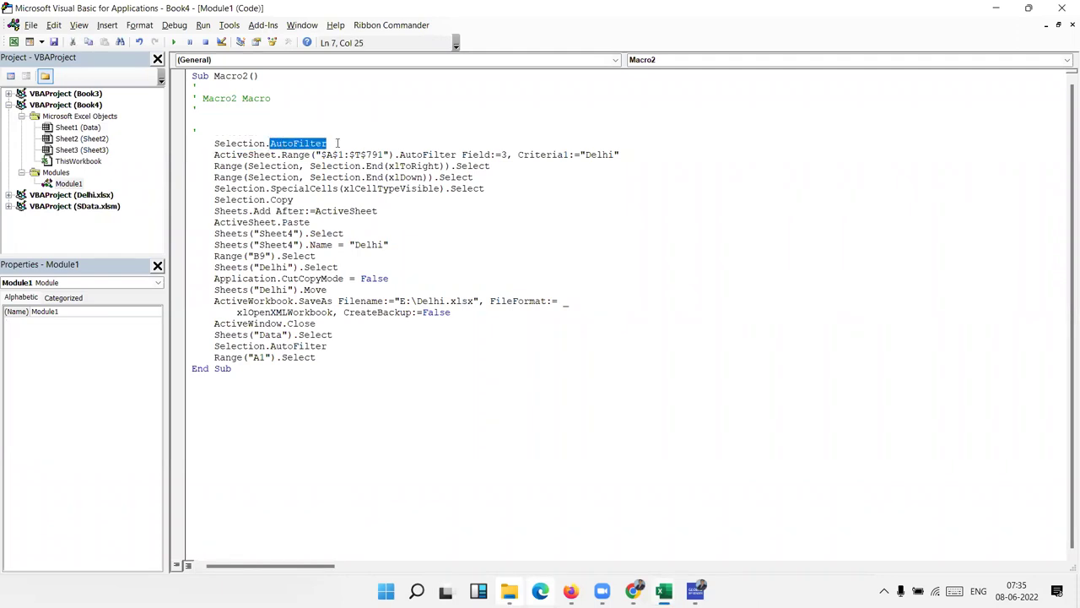
{"action": "double_click", "coordinate": [426, 155]}
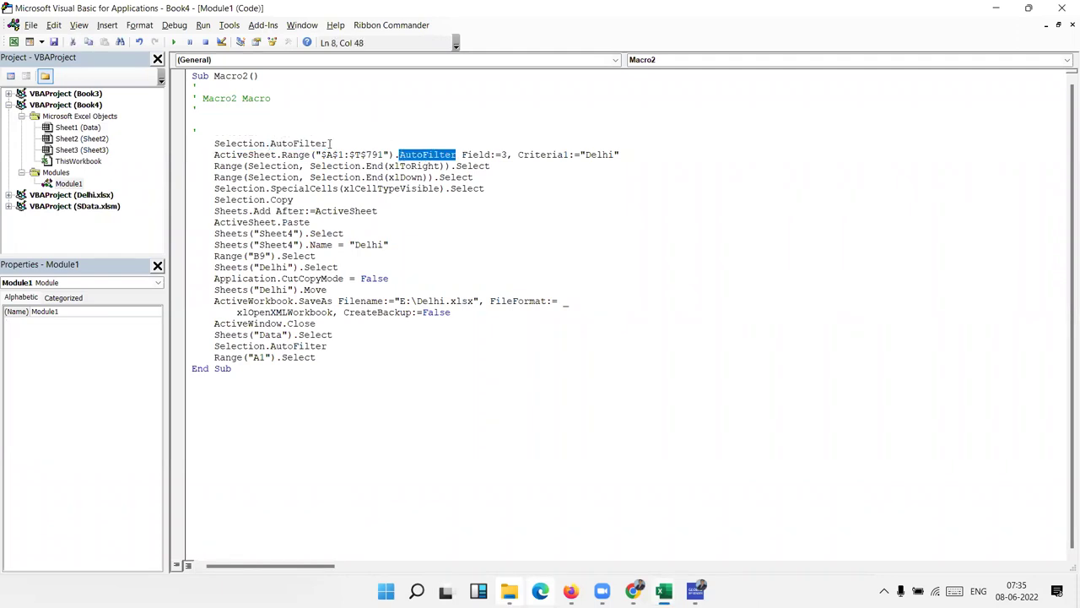
{"action": "left_click_drag", "start_coordinate": [330, 144], "coordinate": [193, 144]}
{"action": "key", "text": "Delete"}
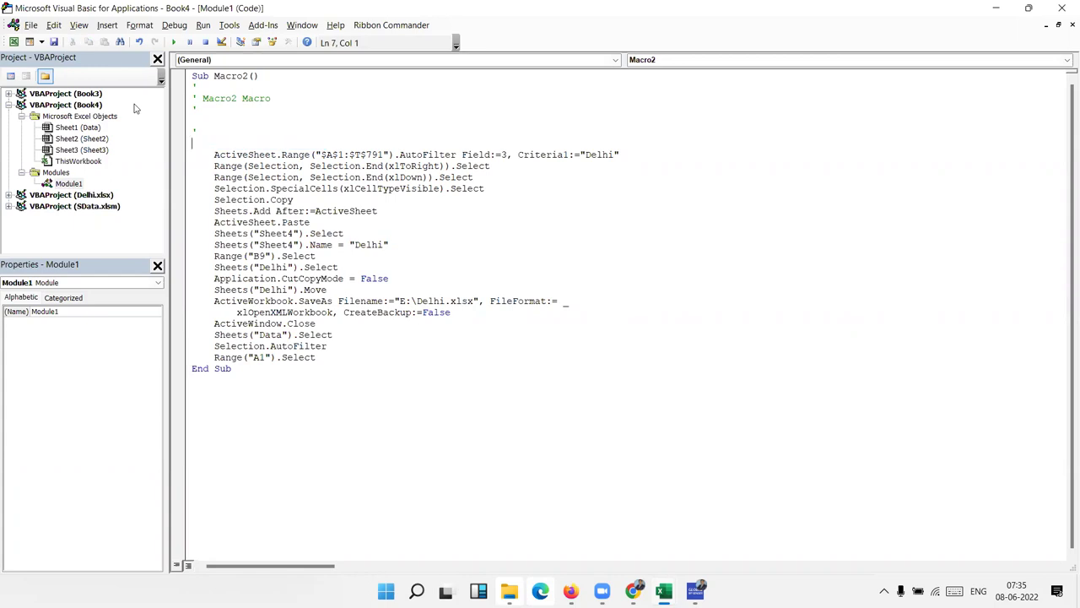
Check the $A$1:$T$791 filter range against the sheet's last data row.
{"action": "left_click", "coordinate": [325, 155]}
{"action": "left_click", "coordinate": [360, 154]}
{"action": "key", "text": "alt+F11"}
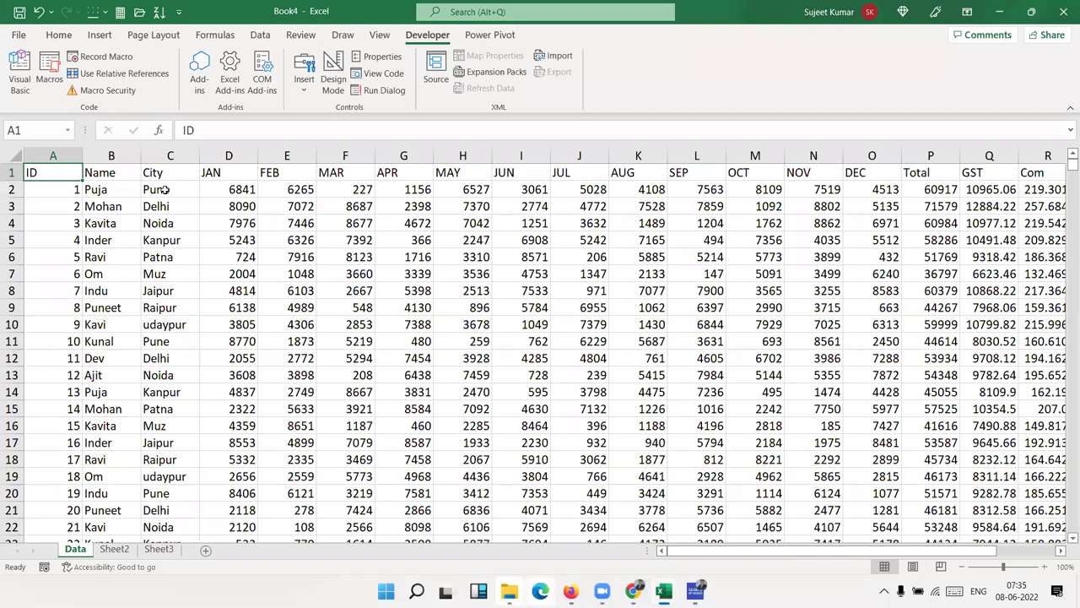
{"action": "key", "text": "ctrl+Down"}
{"action": "key", "text": "ctrl+Up"}
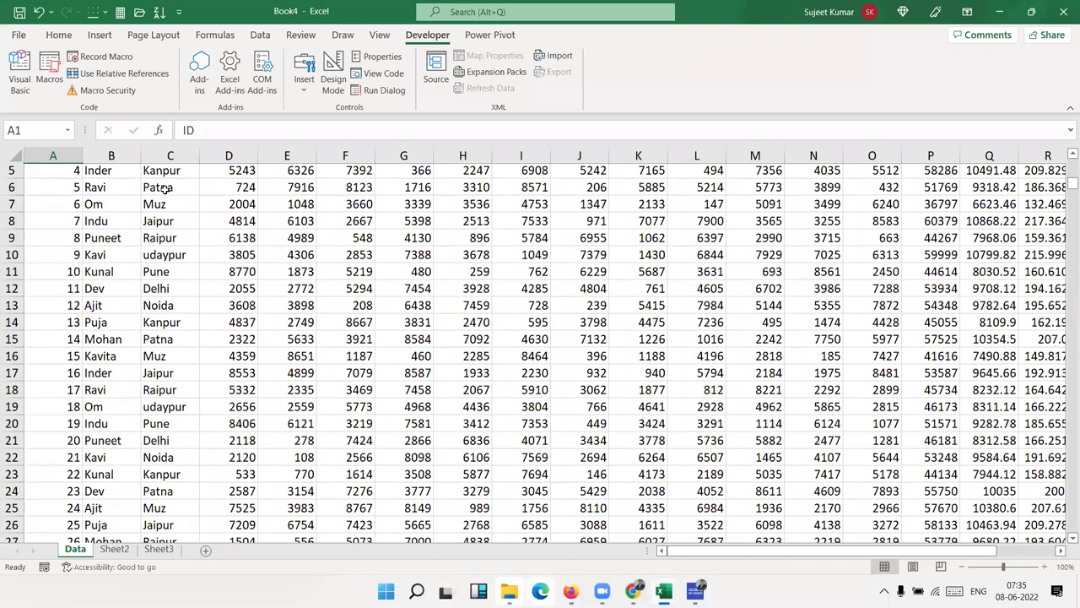
{"action": "key", "text": "alt+F11"}
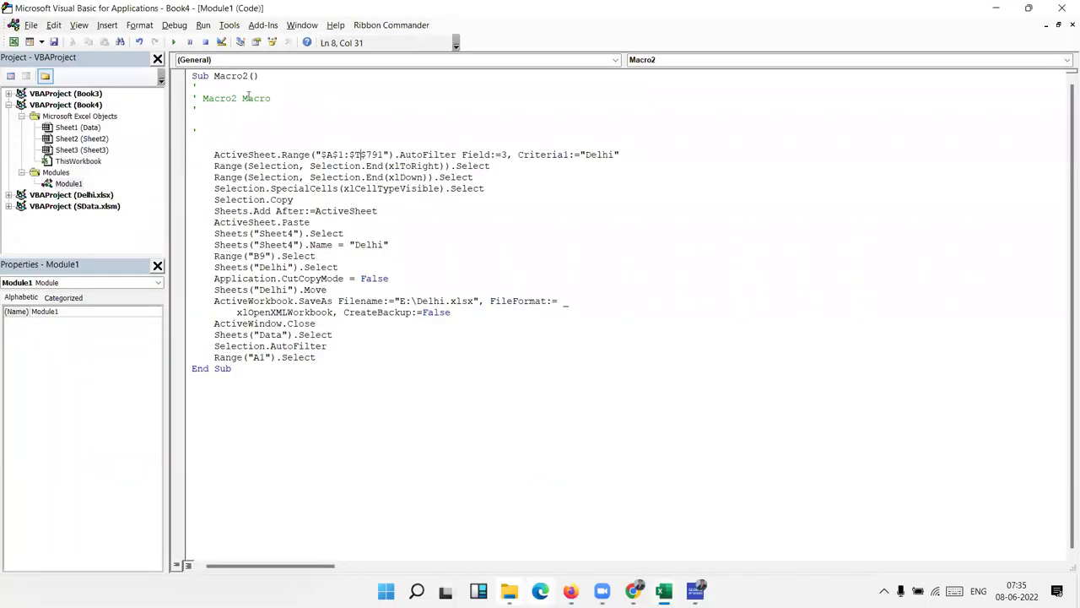
Shorten the filter range to "$A$1" and delete the line selecting Sheet4.
{"action": "left_click", "coordinate": [348, 154]}
{"action": "key", "text": "Delete"}
{"action": "key", "text": "Delete"}
{"action": "key", "text": "Delete"}
{"action": "key", "text": "Delete"}
{"action": "key", "text": "Delete"}
{"action": "key", "text": "Delete"}
{"action": "key", "text": "BackSpace"}
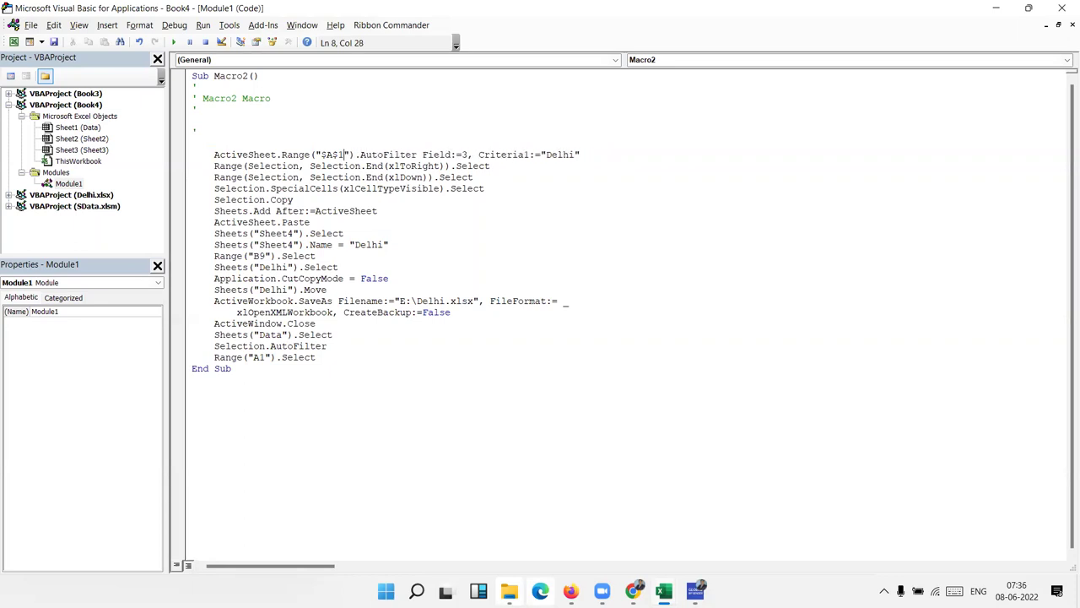
{"action": "left_click", "coordinate": [388, 213]}
{"action": "left_click_drag", "start_coordinate": [345, 234], "coordinate": [181, 234]}
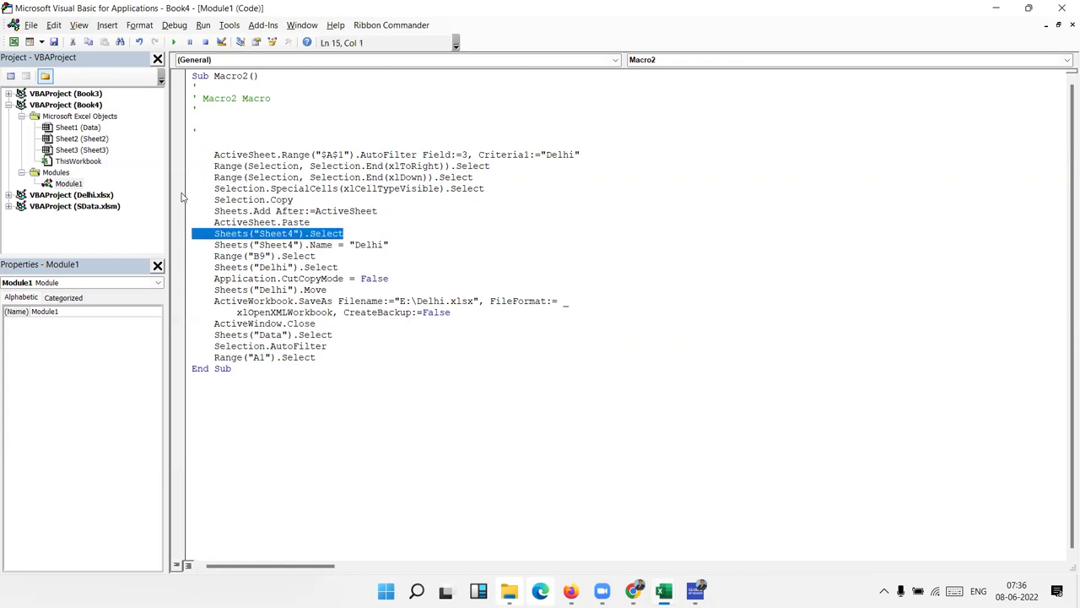
{"action": "key", "text": "Delete"}
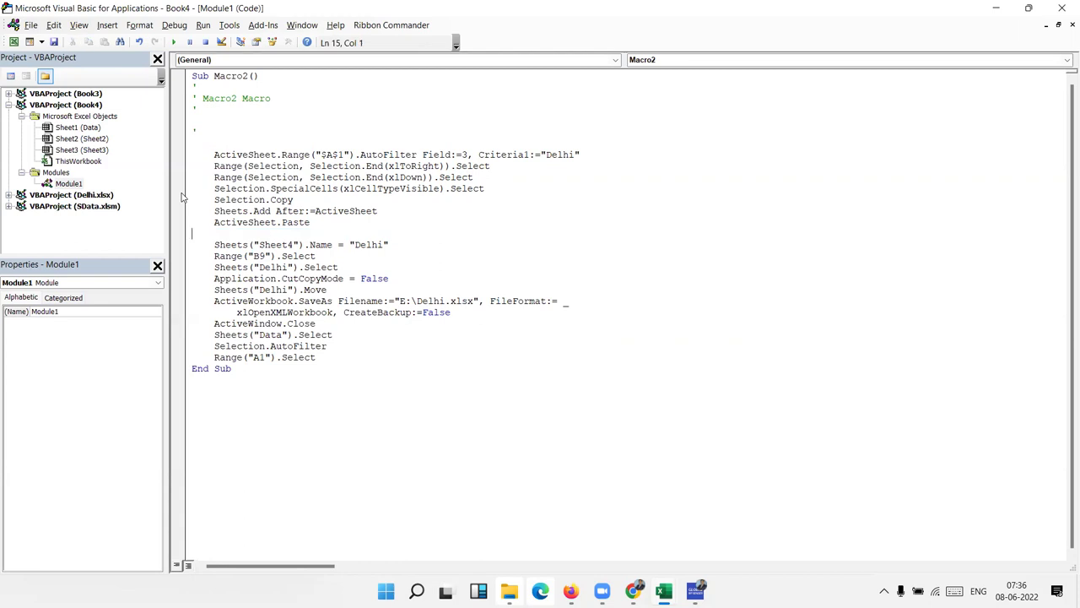
Replace the Sheets("Sheet4") and Sheets("Delhi") references with ActiveSheet.
{"action": "double_click", "coordinate": [276, 222]}
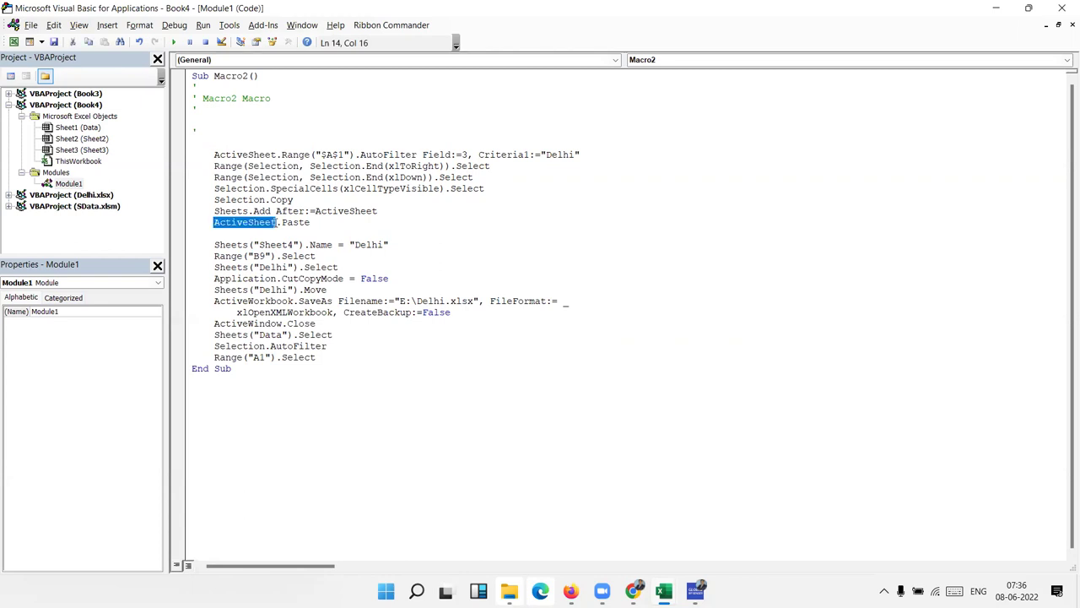
{"action": "left_click_drag", "start_coordinate": [276, 222], "coordinate": [211, 224]}
{"action": "key", "text": "ctrl+c"}
{"action": "left_click_drag", "start_coordinate": [304, 245], "coordinate": [216, 256]}
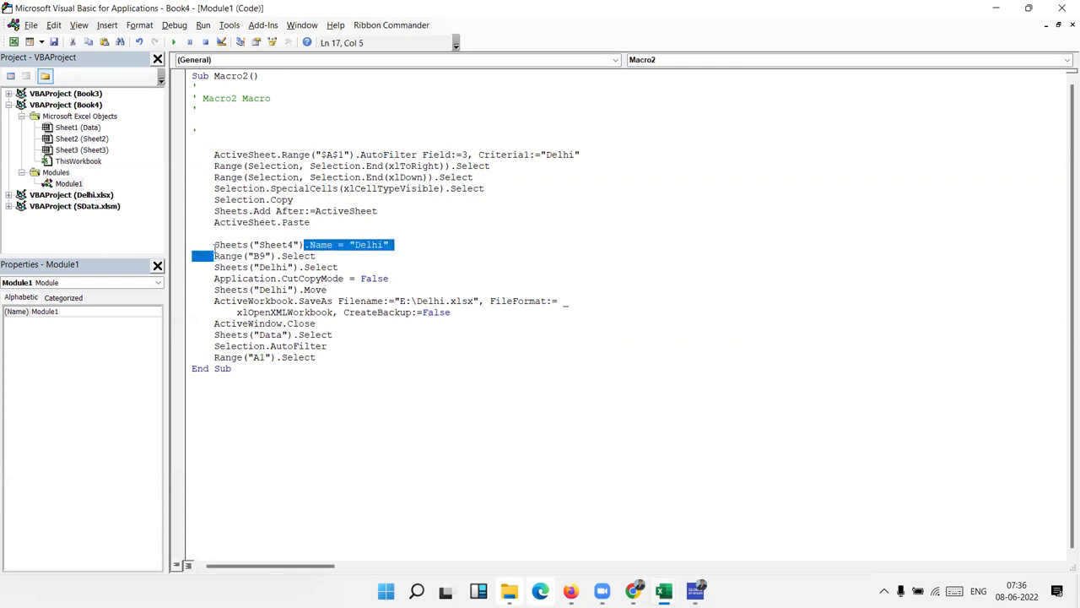
{"action": "left_click", "coordinate": [214, 245], "text": "shift"}
{"action": "key", "text": "ctrl+v"}
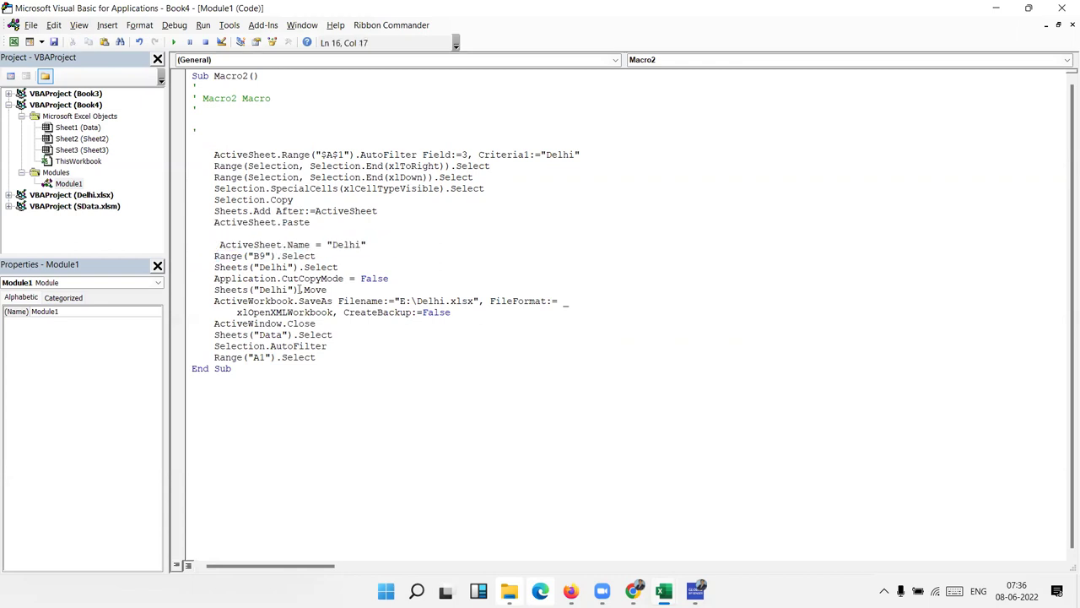
{"action": "left_click_drag", "start_coordinate": [300, 290], "coordinate": [214, 291]}
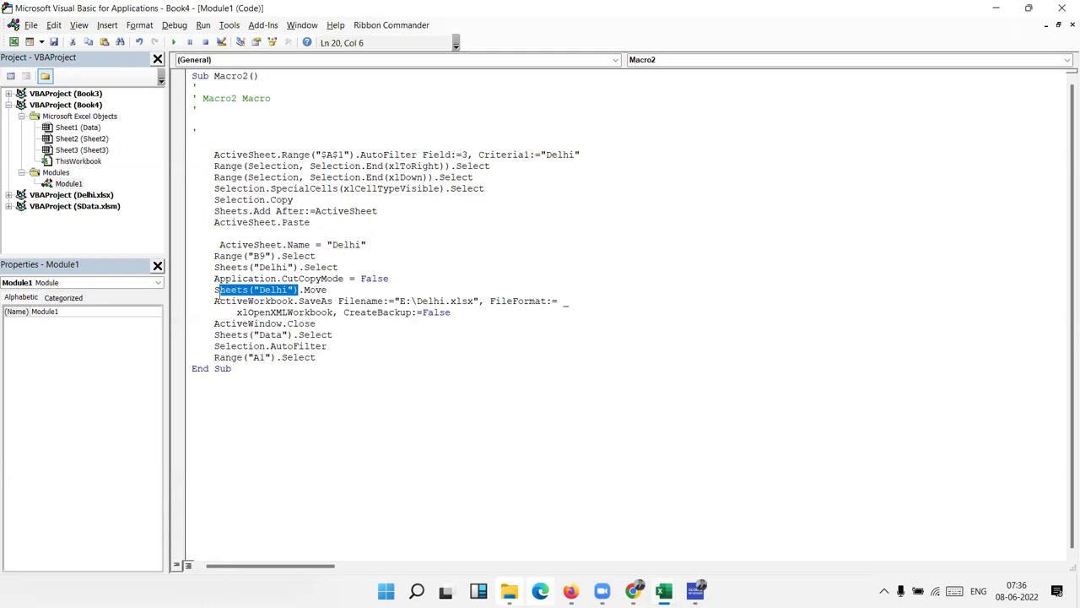
{"action": "key", "text": "ctrl+v"}
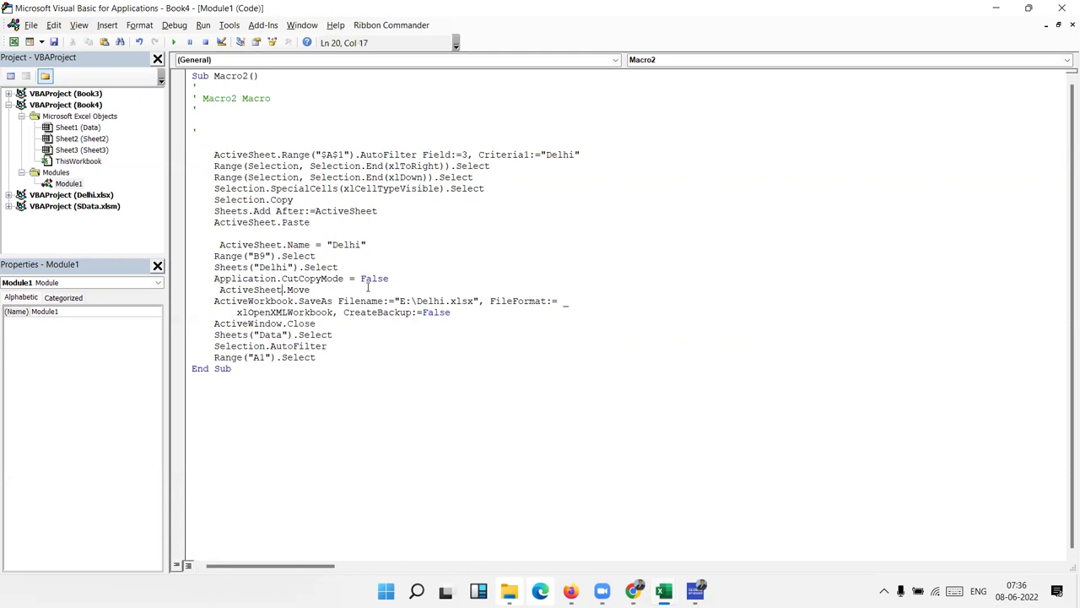
Delete the Delhi sheet Select line, the Range("B9").Select code and leftover blank lines.
{"action": "left_click", "coordinate": [185, 267]}
{"action": "key", "text": "Delete"}
{"action": "left_click_drag", "start_coordinate": [329, 255], "coordinate": [210, 256]}
{"action": "key", "text": "Delete"}
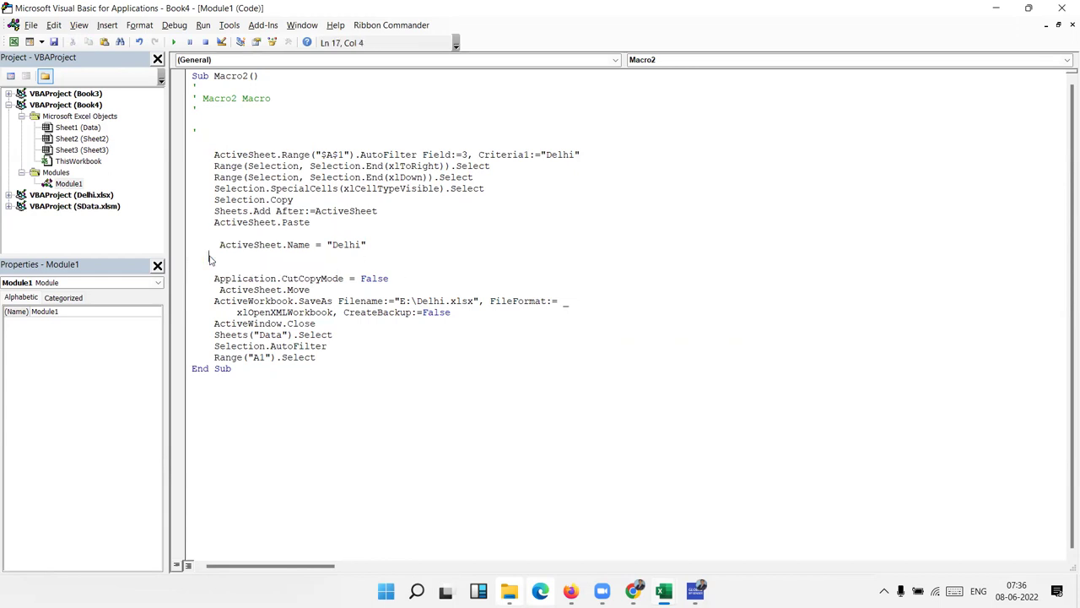
{"action": "key", "text": "Delete"}
{"action": "key", "text": "Delete"}
{"action": "key", "text": "Delete"}
{"action": "key", "text": "Delete"}
{"action": "key", "text": "Delete"}
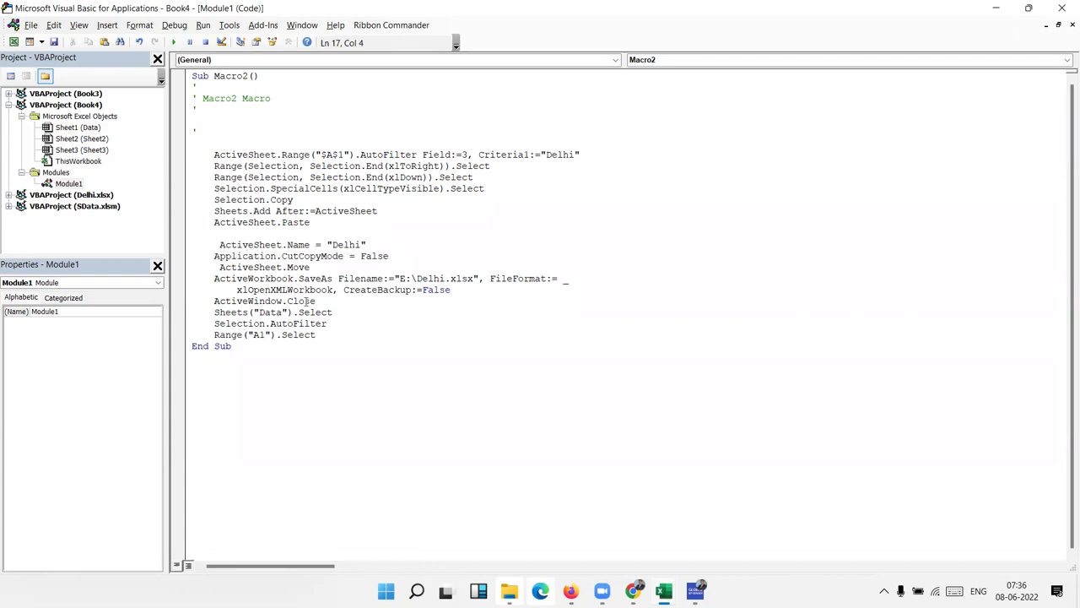
{"action": "left_click", "coordinate": [355, 313]}
{"action": "left_click", "coordinate": [328, 335]}
Insert blank lines above the AutoFilter statement for new code.
{"action": "left_click_drag", "start_coordinate": [540, 155], "coordinate": [553, 155]}
{"action": "left_click", "coordinate": [553, 154]}
{"action": "double_click", "coordinate": [554, 155]}
{"action": "double_click", "coordinate": [213, 156]}
{"action": "left_click", "coordinate": [217, 137]}
{"action": "key", "text": "Return"}
{"action": "key", "text": "Return"}
{"action": "type", "text": "c"}
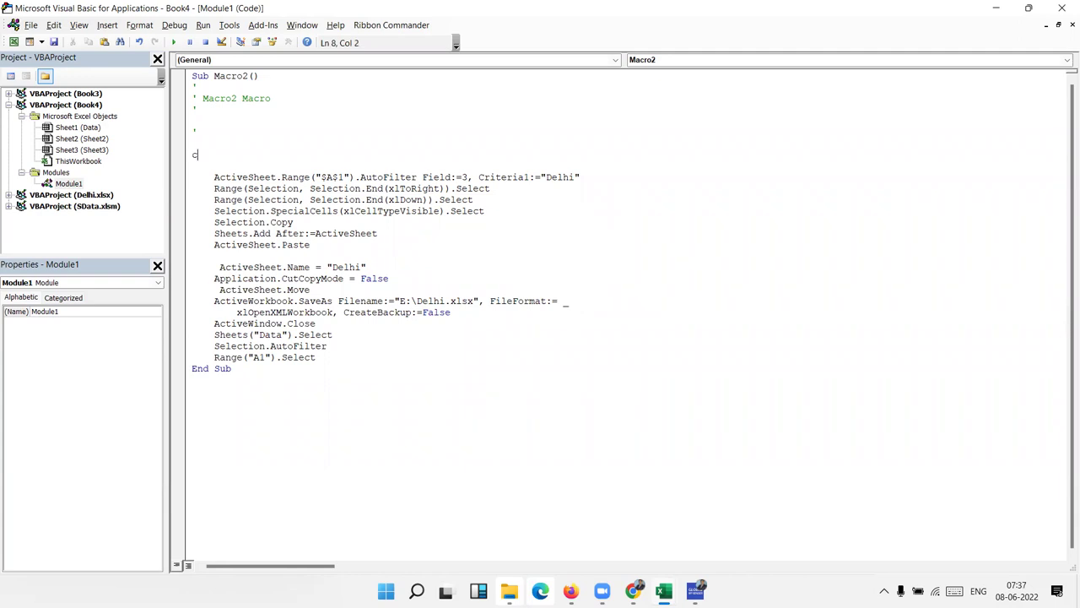
Add the line x = InputBox("enter City") at the top of Macro2.
{"action": "key", "text": "BackSpace"}
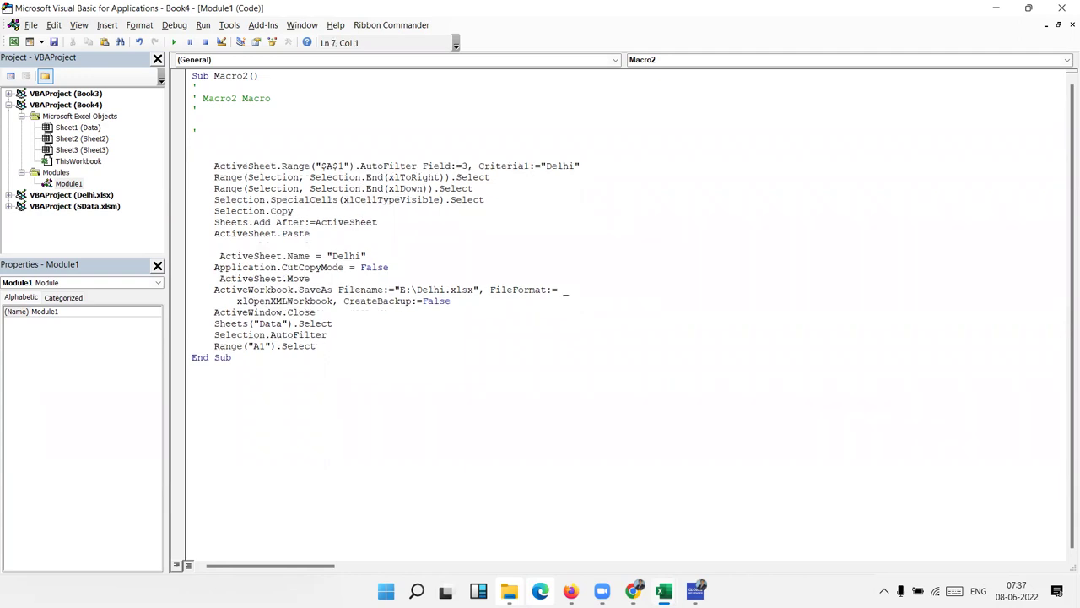
{"action": "key", "text": "Return"}
{"action": "left_click_drag", "start_coordinate": [194, 144], "coordinate": [216, 143]}
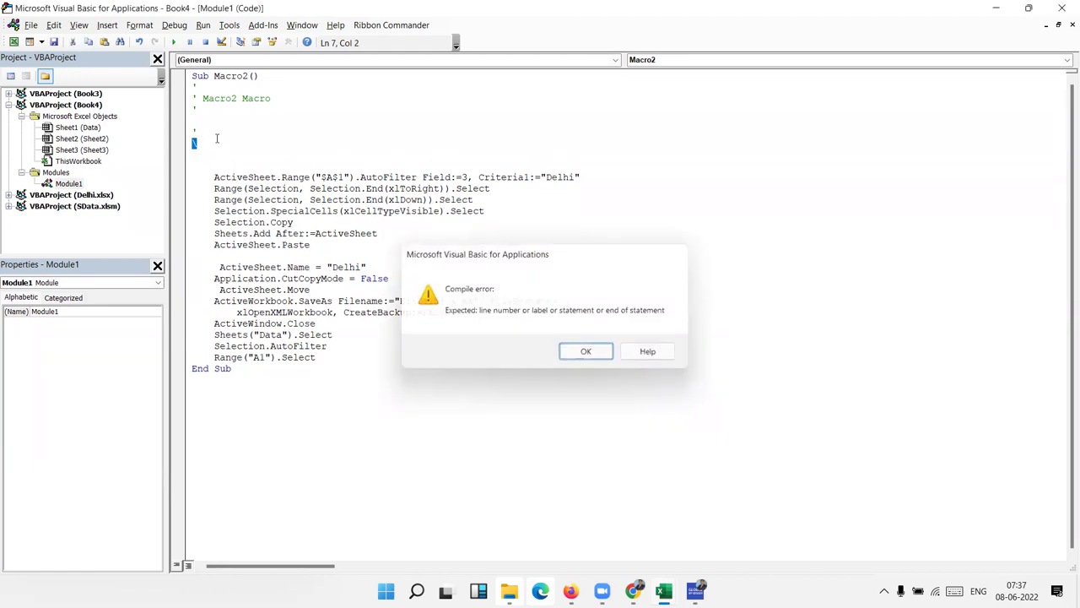
{"action": "key", "text": "Return"}
{"action": "key", "text": "BackSpace"}
{"action": "type", "text": "x="}
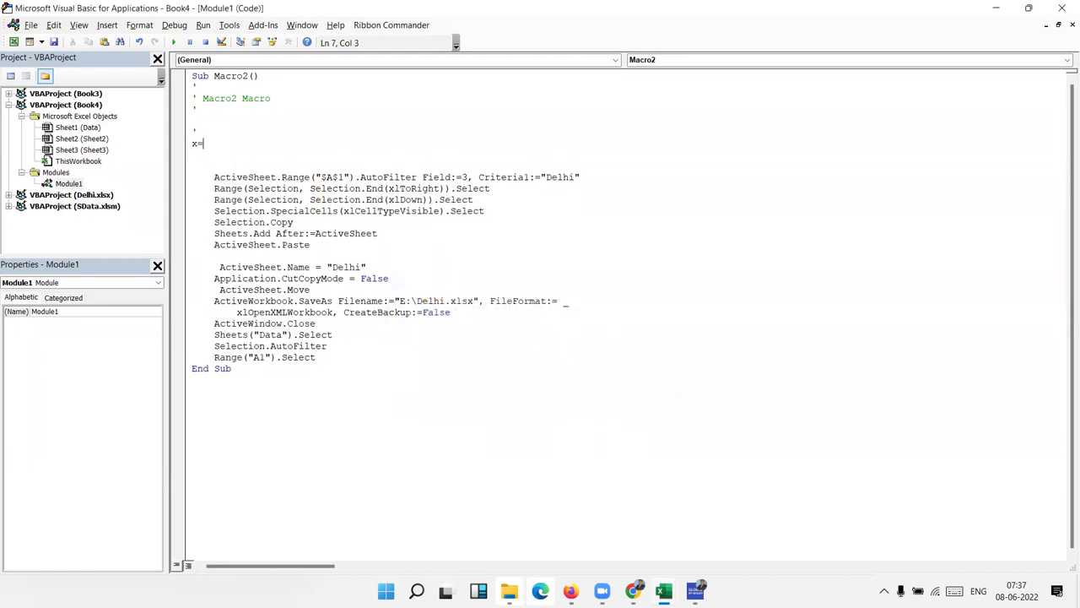
{"action": "type", "text": "inputbox(\"enter City"}
{"action": "key", "text": "BackSpace"}
{"action": "type", "text": "\")"}
Replace "Delhi" with x in the Criteria1 filter and the sheet name.
{"action": "left_click", "coordinate": [601, 177]}
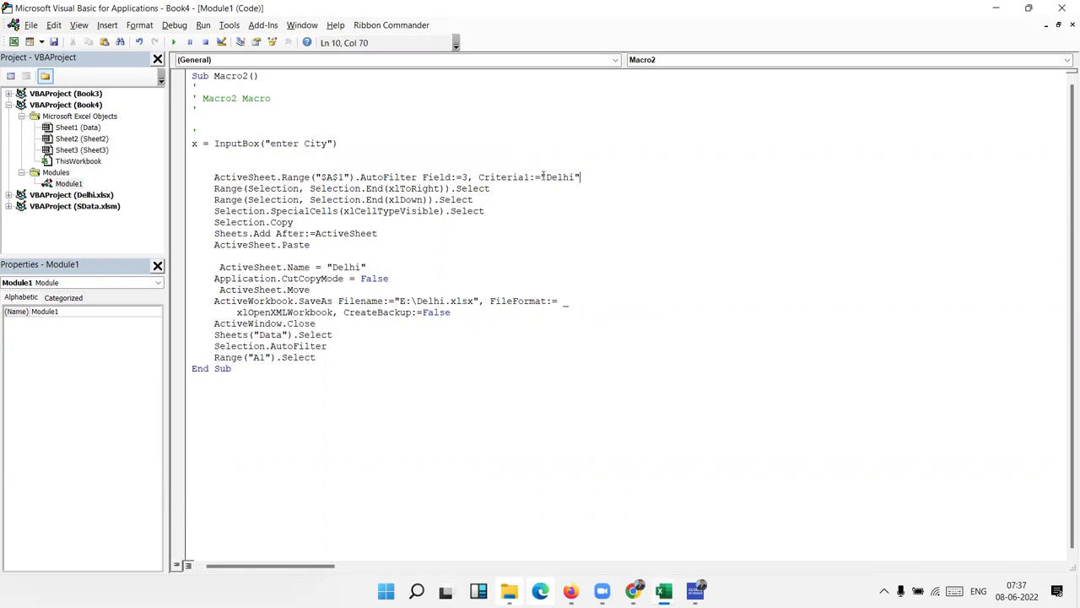
{"action": "left_click_drag", "start_coordinate": [541, 177], "coordinate": [596, 172]}
{"action": "type", "text": "x"}
{"action": "left_click", "coordinate": [486, 245]}
{"action": "left_click_drag", "start_coordinate": [327, 267], "coordinate": [368, 266]}
{"action": "type", "text": "x"}
Change the SaveAs file name to "E:\" & x & ".xlsx", then return to Book4.
{"action": "double_click", "coordinate": [461, 302]}
{"action": "type", "text": "x"}
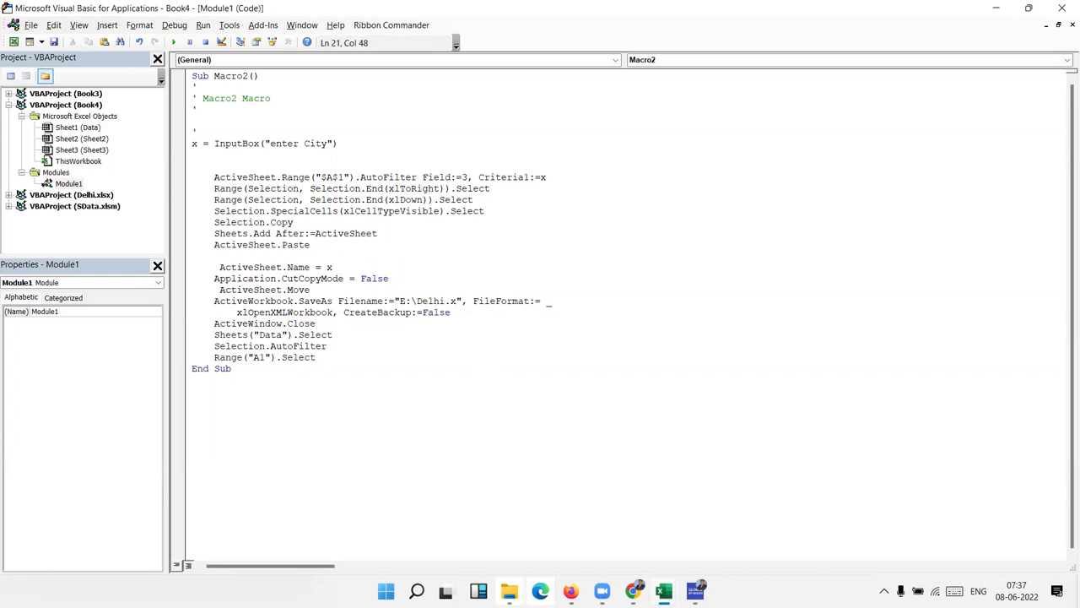
{"action": "key", "text": "ctrl+z"}
{"action": "left_click", "coordinate": [417, 301]}
{"action": "type", "text": "\" "}
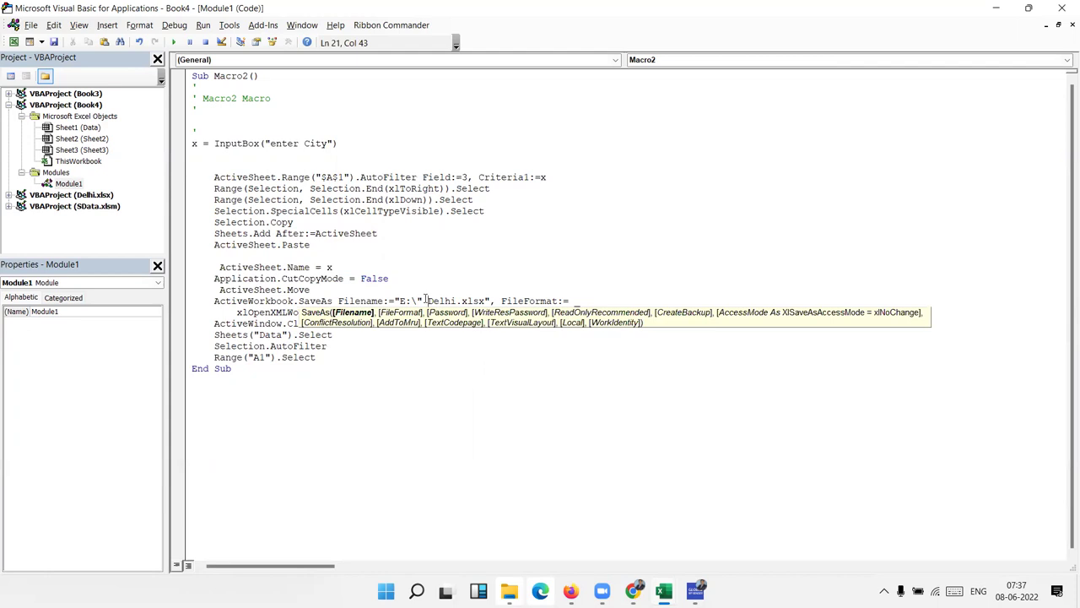
{"action": "type", "text": "& x"}
{"action": "key", "text": "Delete"}
{"action": "key", "text": "Delete"}
{"action": "key", "text": "Delete"}
{"action": "key", "text": "Delete"}
{"action": "key", "text": "Delete"}
{"action": "type", "text": "& \""}
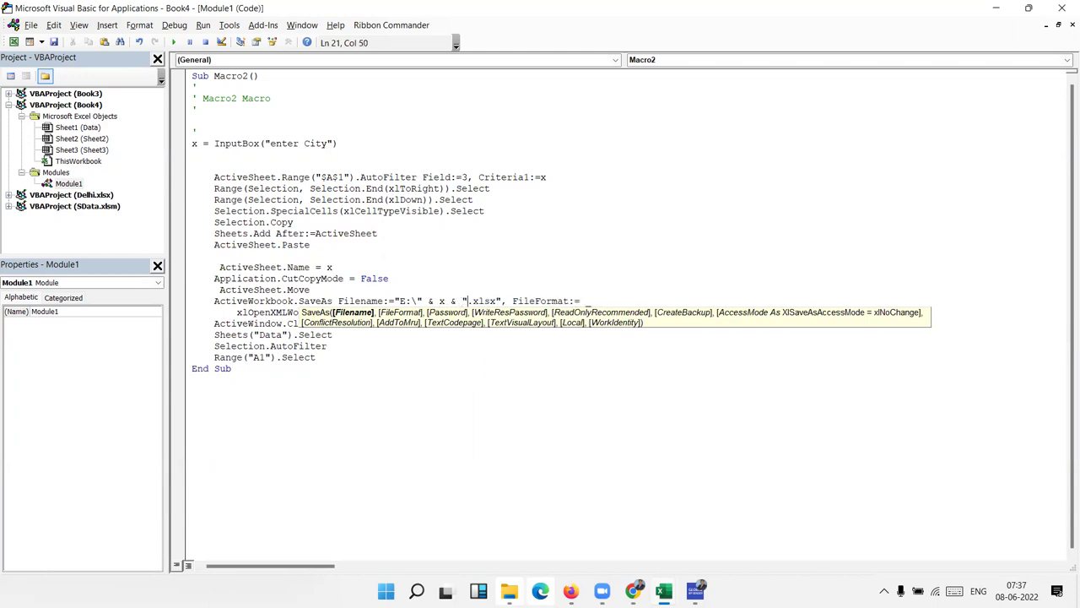
{"action": "left_click", "coordinate": [438, 363]}
{"action": "left_click", "coordinate": [438, 302]}
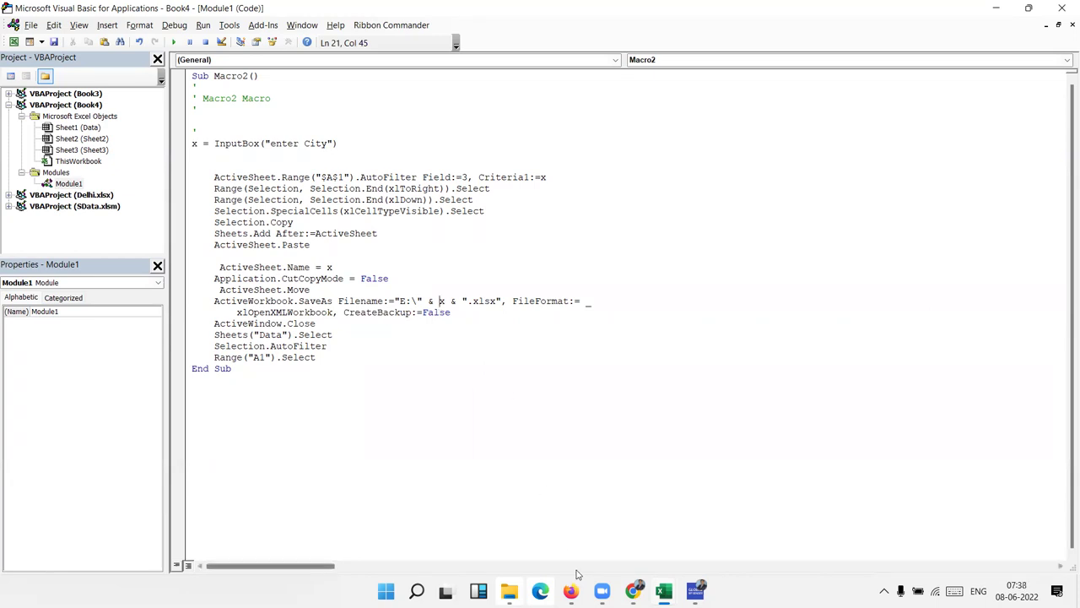
{"action": "mouse_move", "coordinate": [663, 591]}
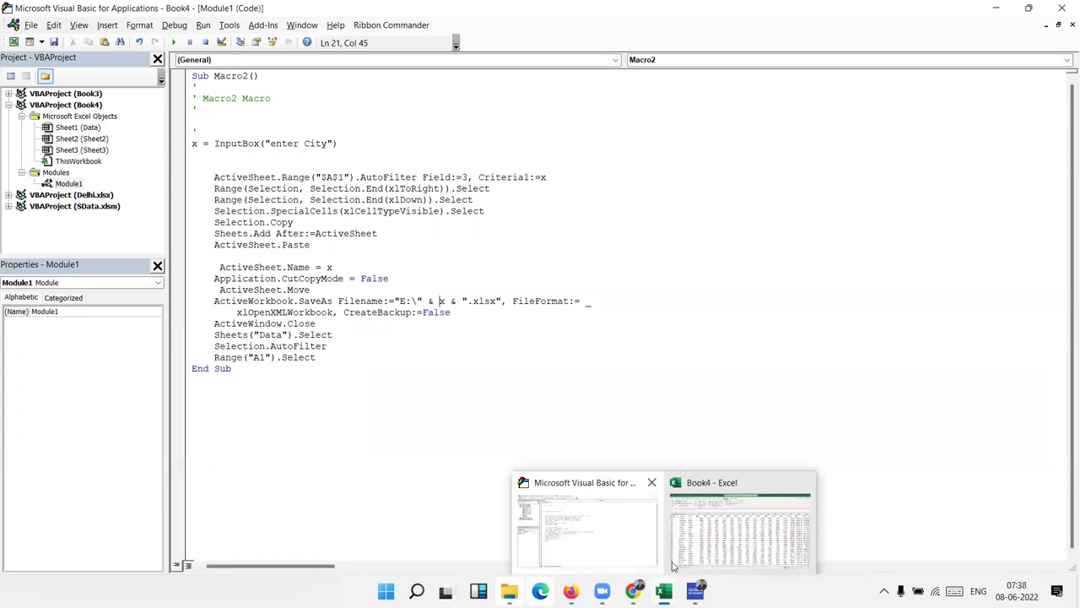
{"action": "left_click", "coordinate": [675, 564]}
Run Macro2 from the Macros list and enter Muz as the city.
{"action": "left_click", "coordinate": [51, 74]}
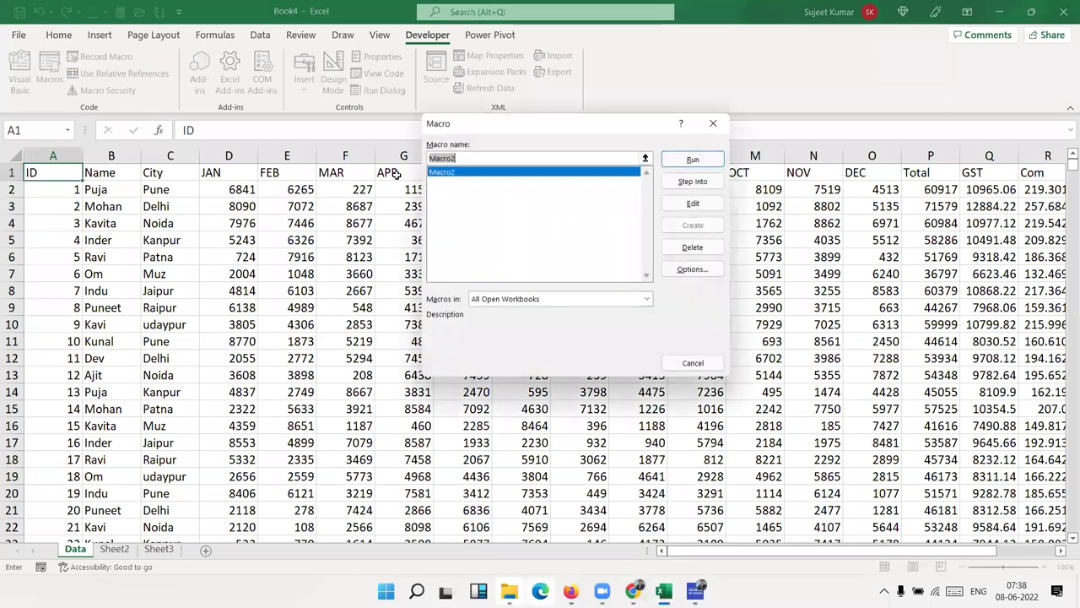
{"action": "left_click", "coordinate": [693, 160]}
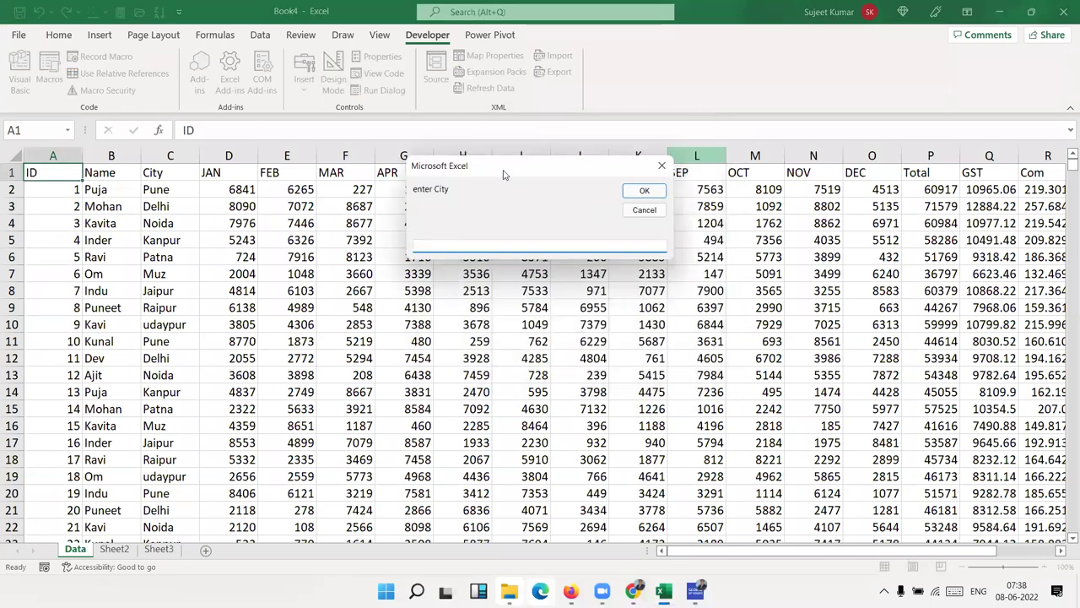
{"action": "left_click_drag", "start_coordinate": [497, 167], "coordinate": [389, 215]}
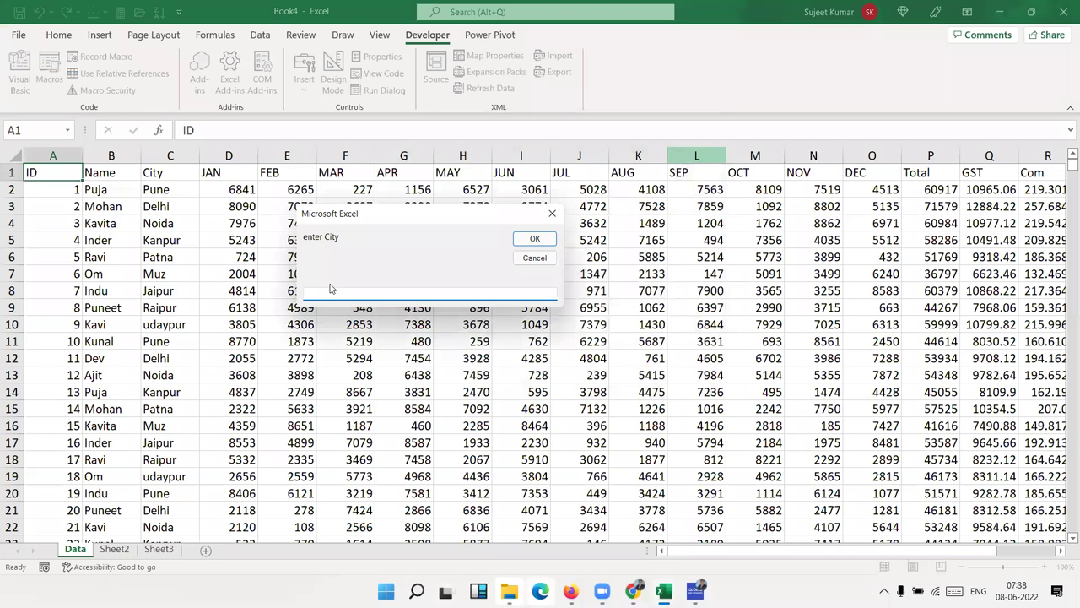
{"action": "type", "text": "Muz"}
{"action": "left_click", "coordinate": [532, 240]}
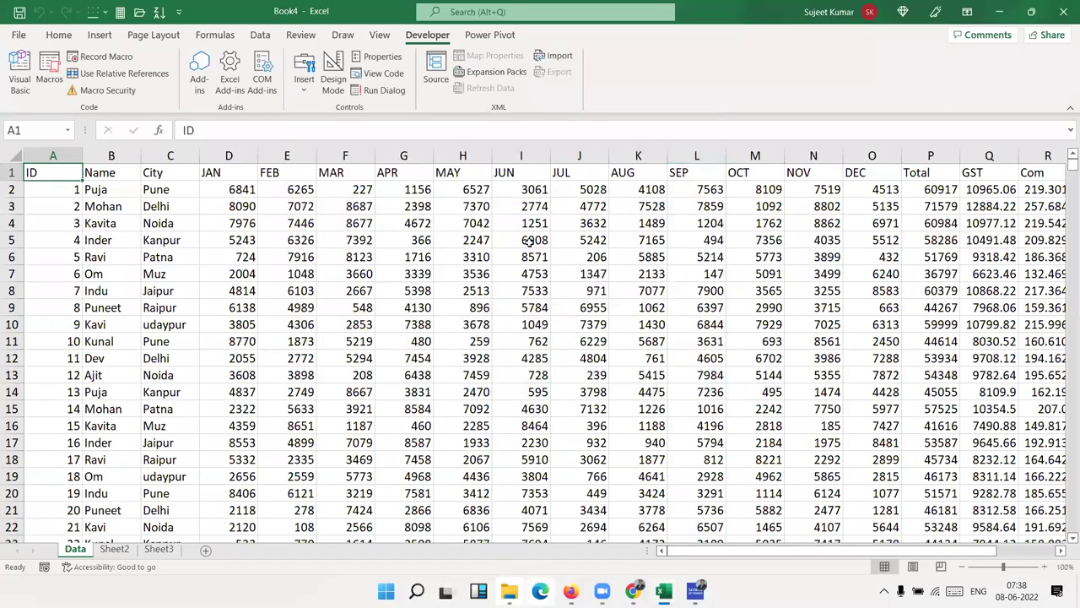
Open Muz.xlsx on Local Disk (E:) to confirm it holds only Muz rows, then close it.
{"action": "mouse_move", "coordinate": [509, 591]}
{"action": "left_click", "coordinate": [507, 523]}
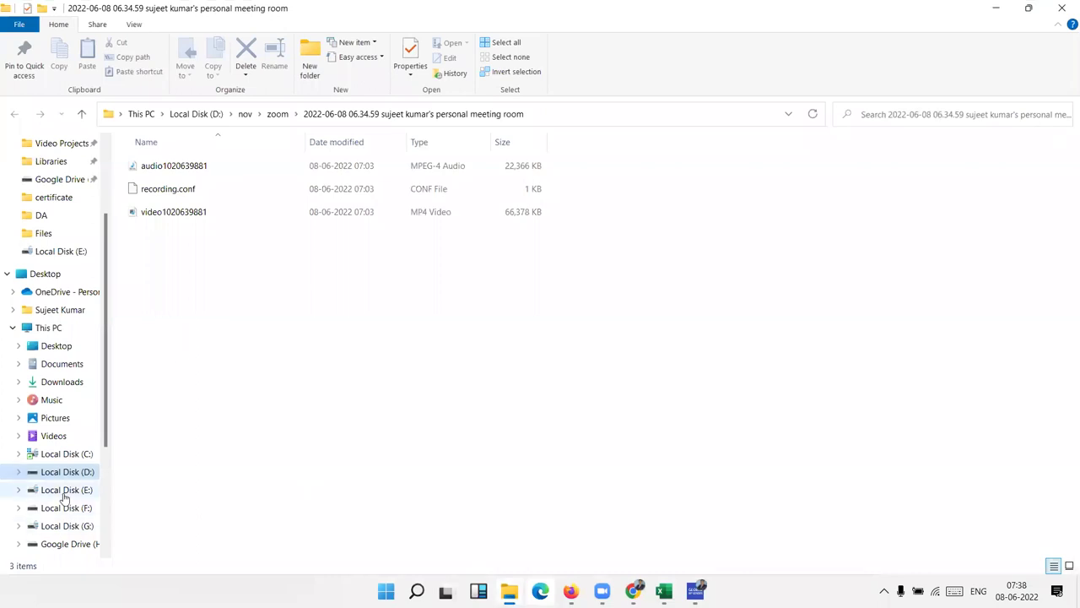
{"action": "left_click", "coordinate": [66, 491]}
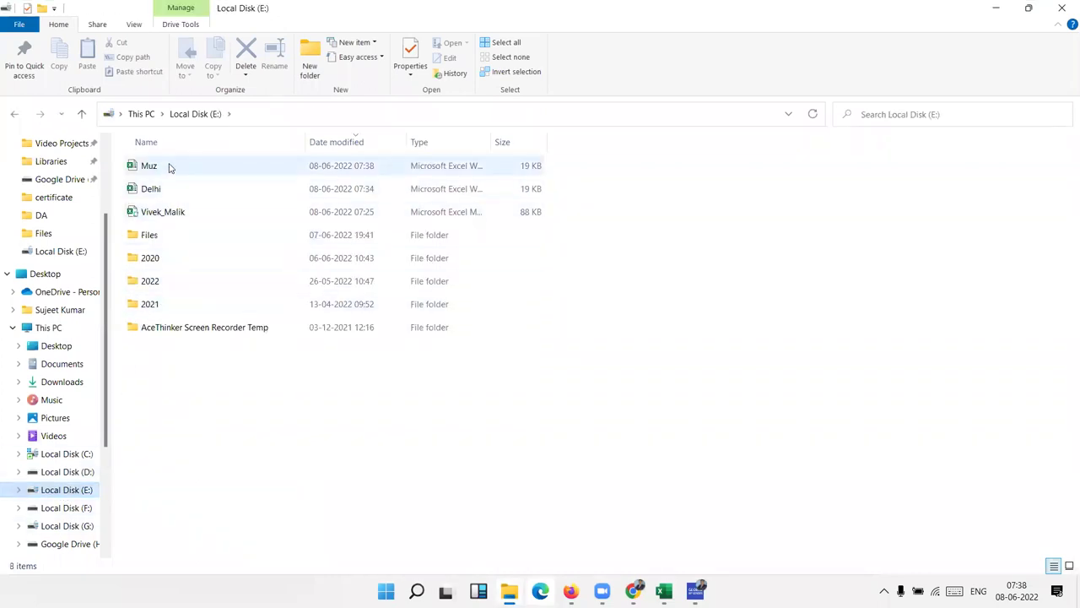
{"action": "left_click", "coordinate": [169, 166]}
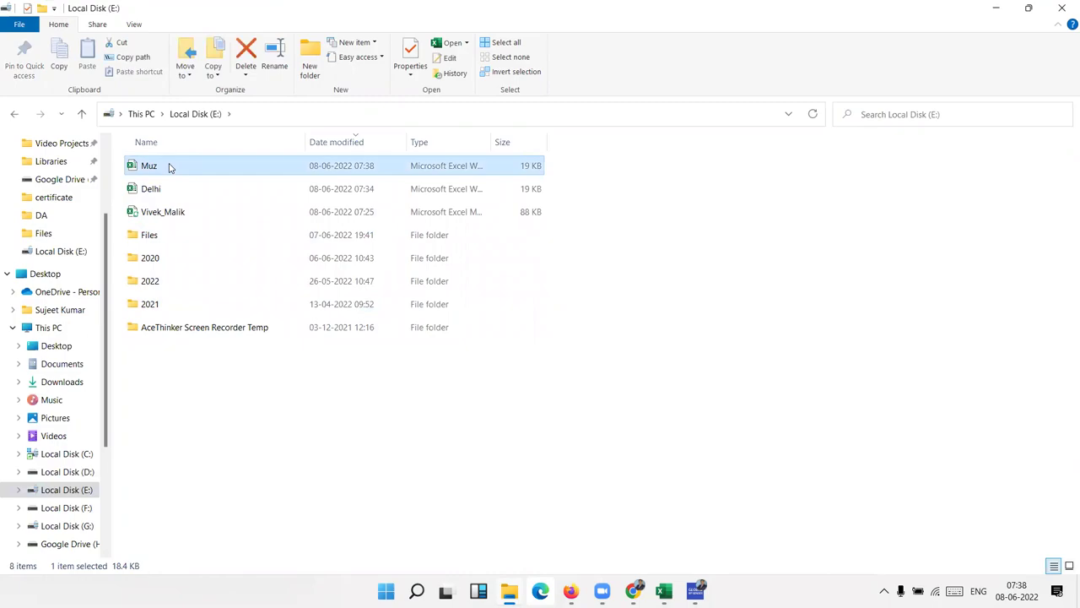
{"action": "key", "text": "alt+Tab"}
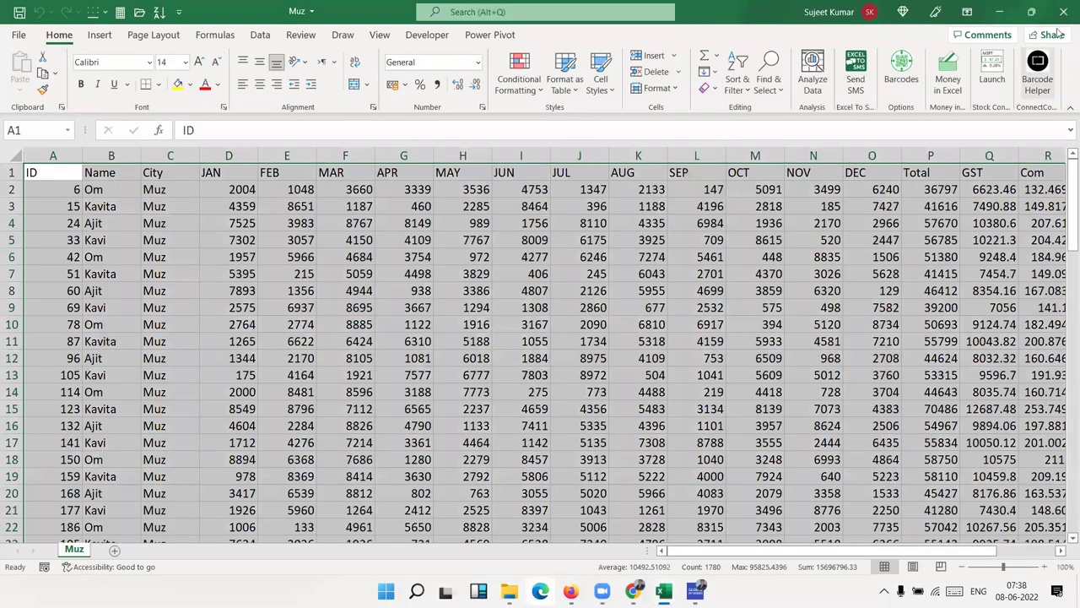
{"action": "left_click", "coordinate": [1064, 11]}
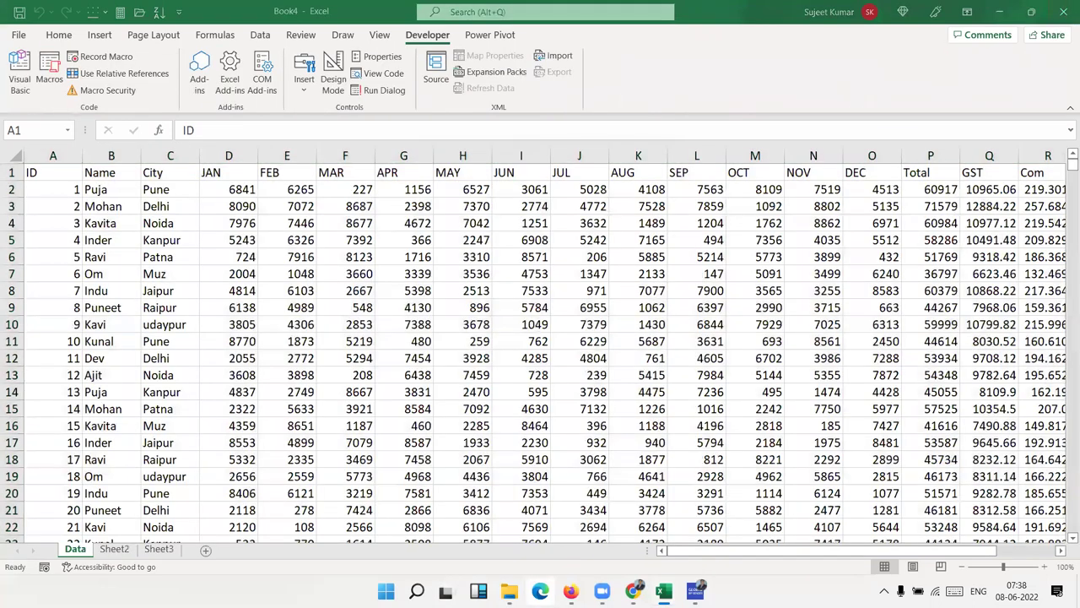
Highlight the Macro2 code from the InputBox line down, then go back to the Excel Data sheet.
{"action": "mouse_move", "coordinate": [663, 591]}
{"action": "left_click", "coordinate": [642, 541]}
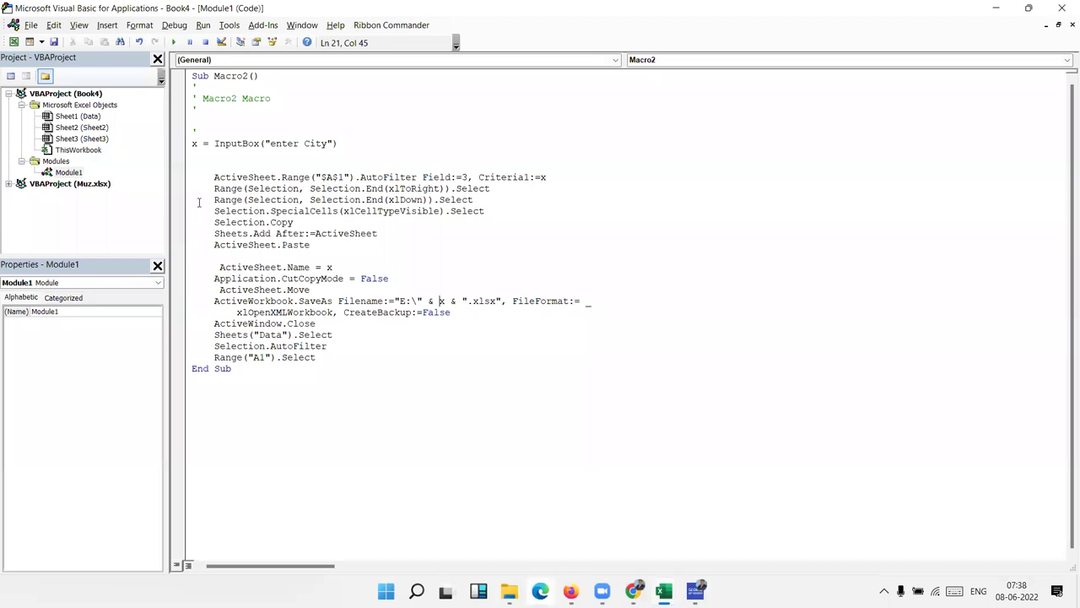
{"action": "left_click_drag", "start_coordinate": [214, 179], "coordinate": [215, 255]}
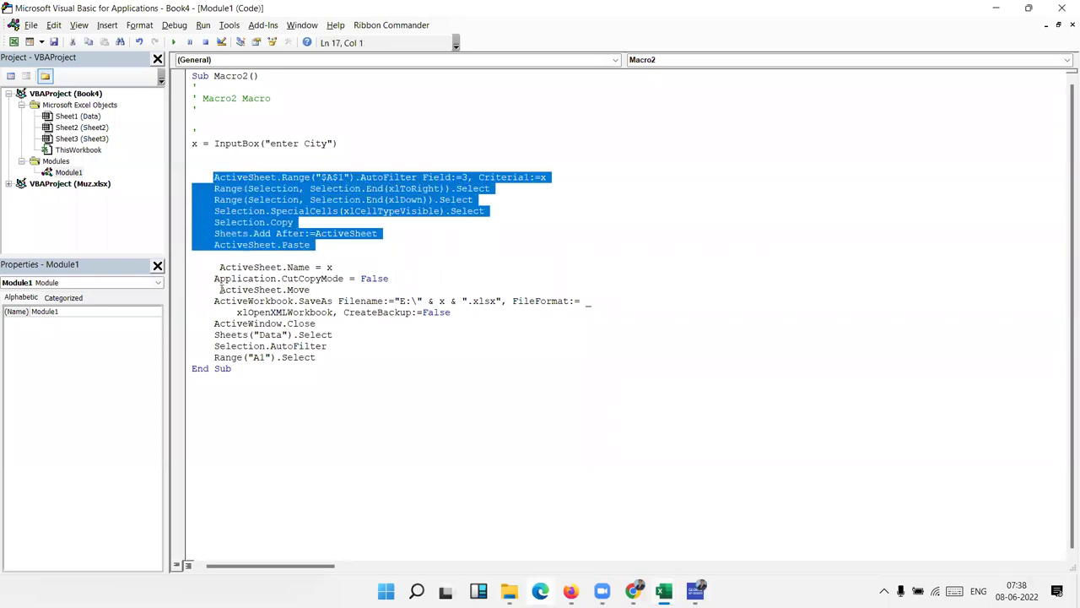
{"action": "left_click", "coordinate": [216, 280]}
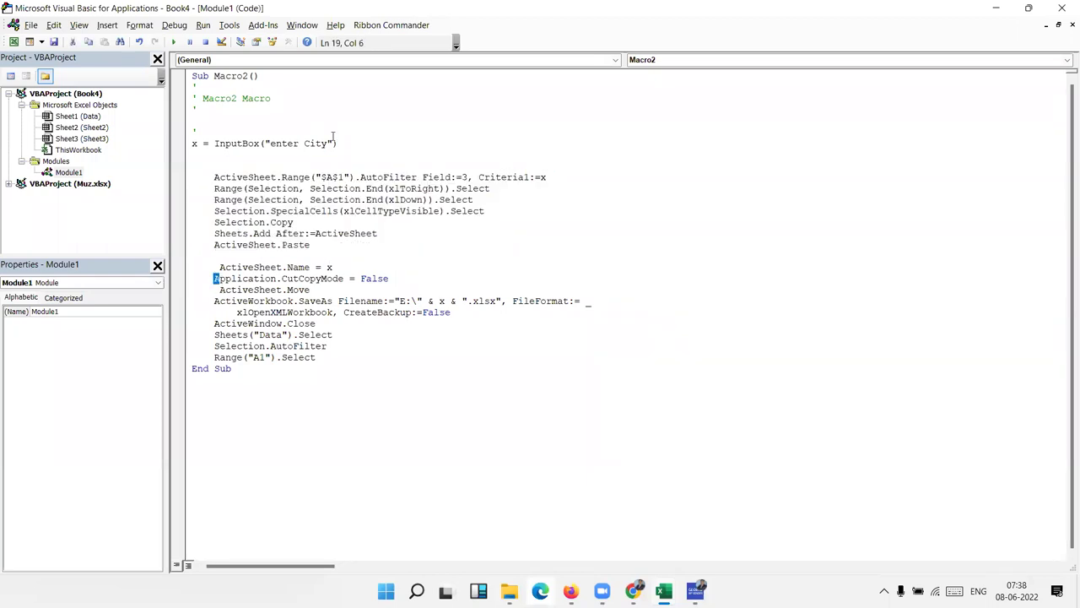
{"action": "left_click_drag", "start_coordinate": [337, 143], "coordinate": [187, 145]}
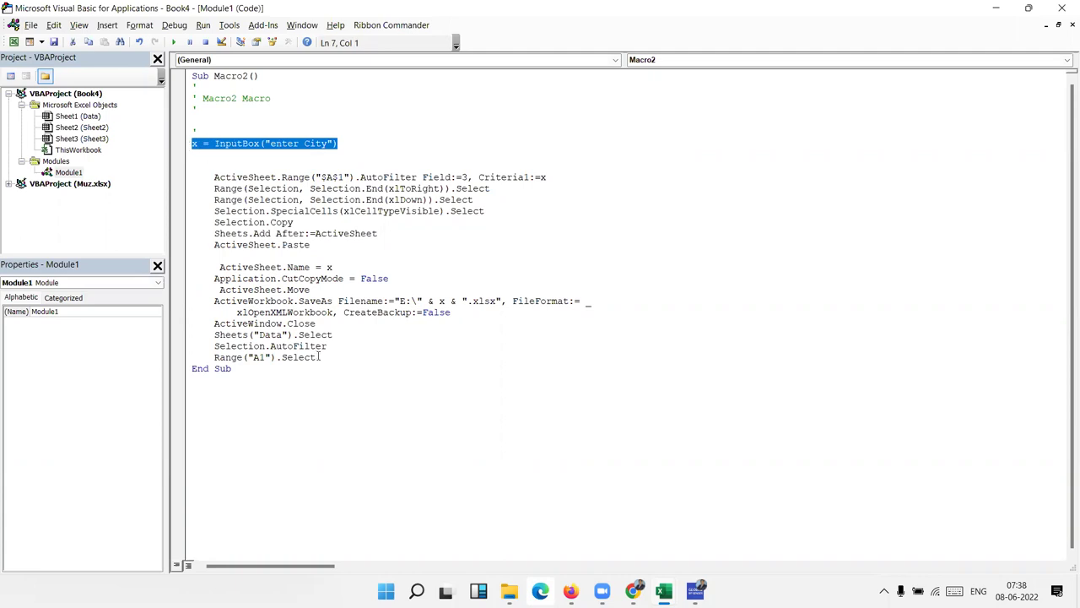
{"action": "left_click_drag", "start_coordinate": [317, 357], "coordinate": [200, 132]}
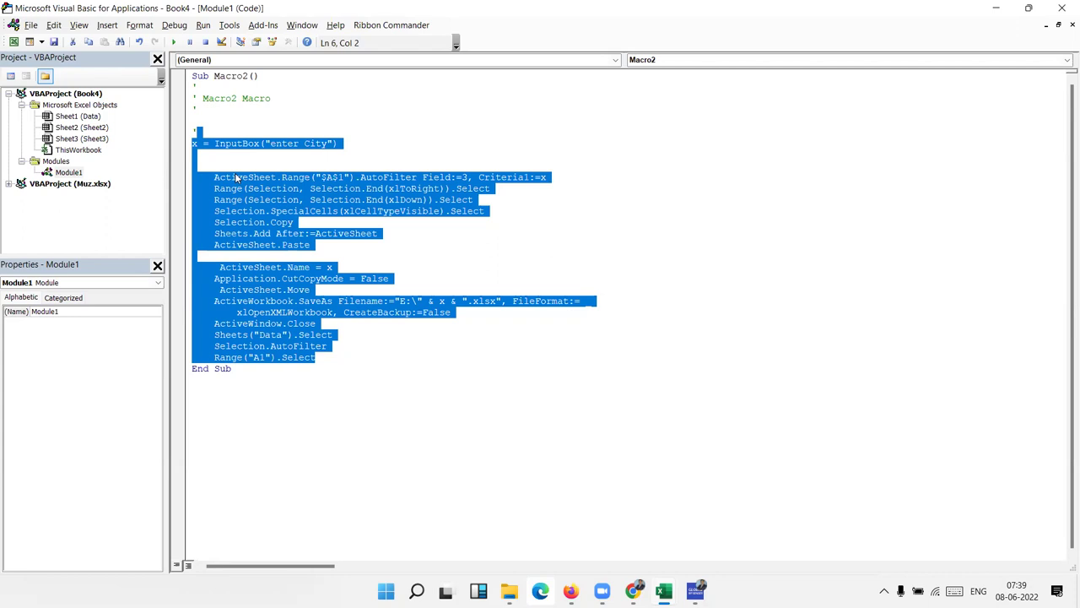
{"action": "key", "text": "alt+F11"}
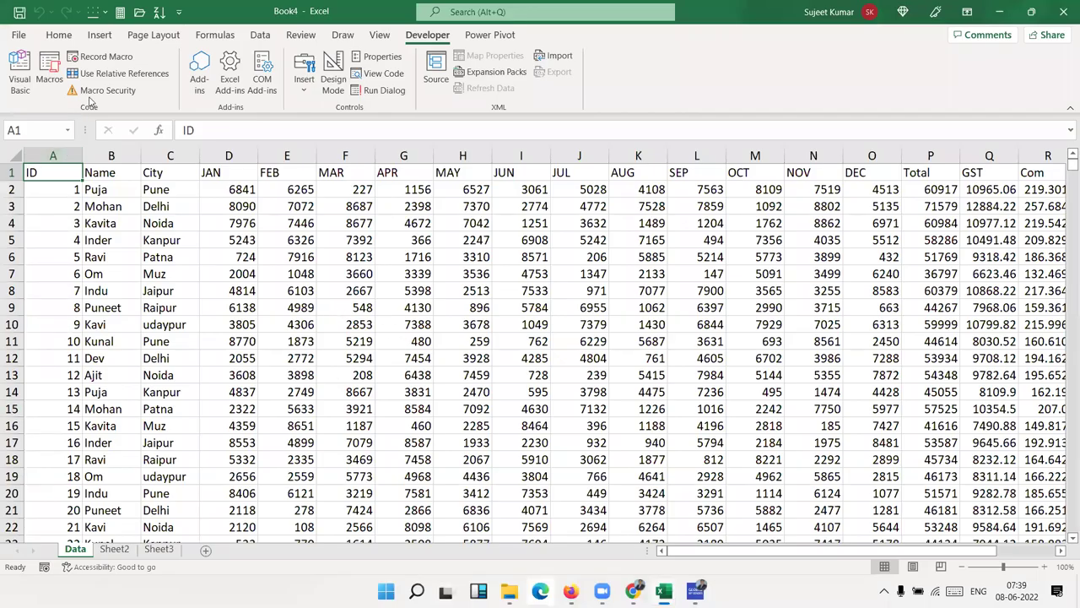
Check the macro list and code editor, then select cell F1 on the Data sheet.
{"action": "left_click", "coordinate": [44, 82]}
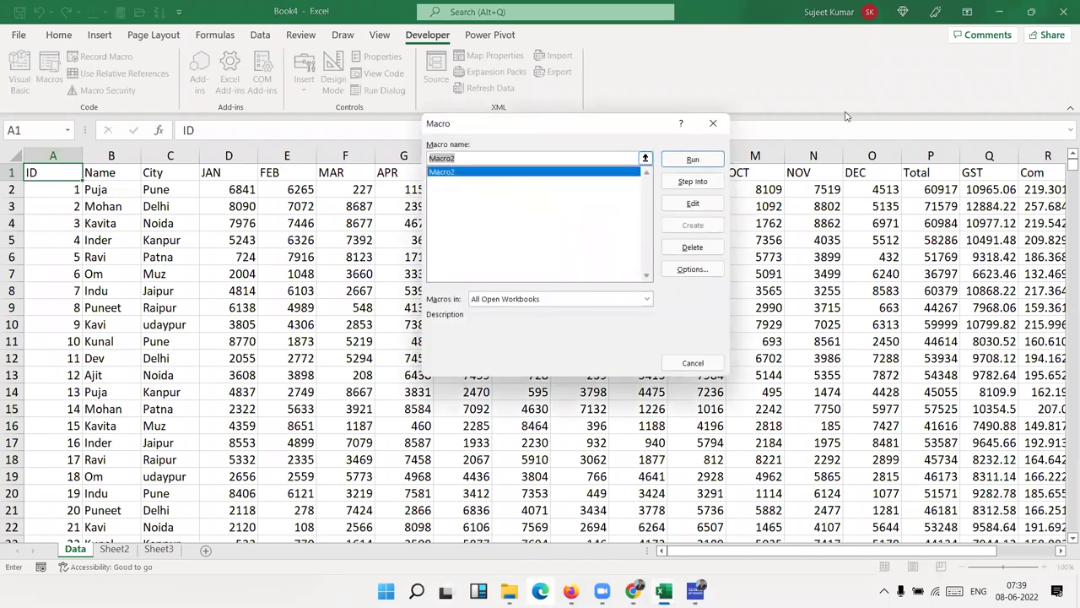
{"action": "left_click", "coordinate": [715, 122]}
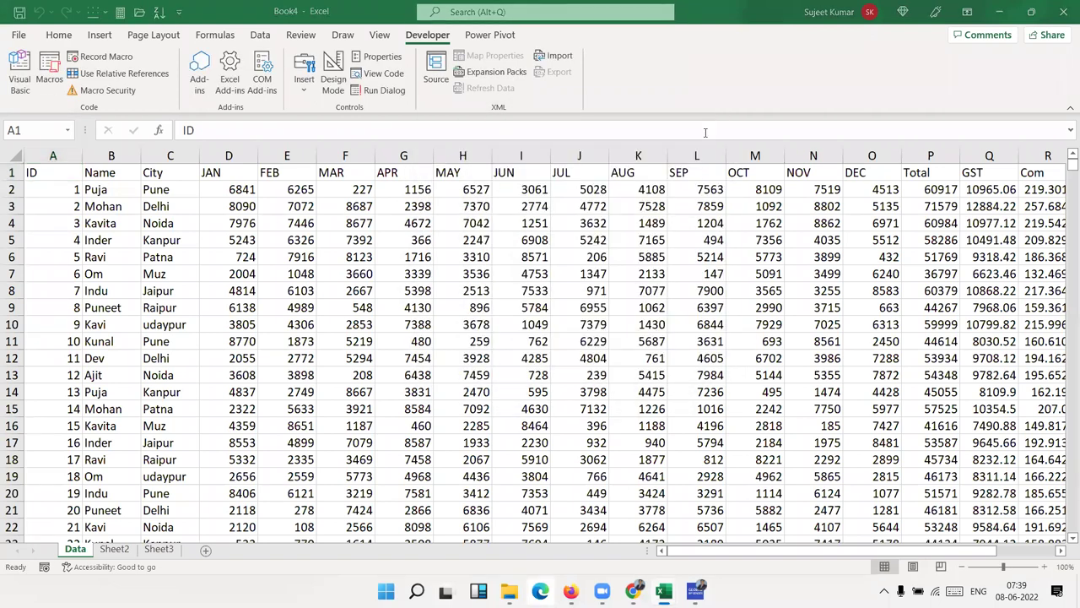
{"action": "key", "text": "alt+F11"}
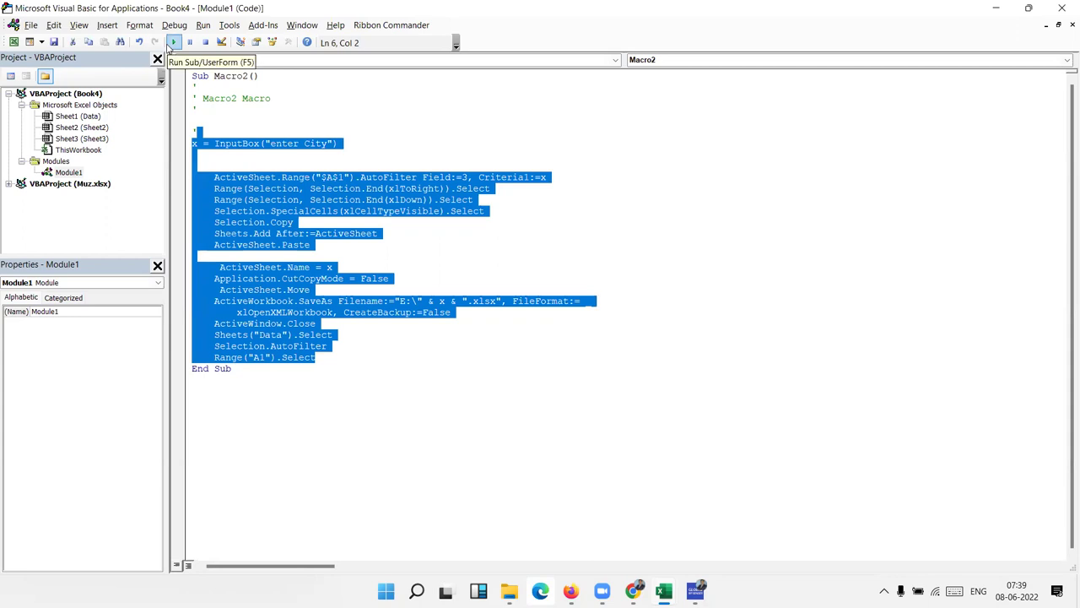
{"action": "key", "text": "alt+F11"}
{"action": "left_click", "coordinate": [338, 172]}
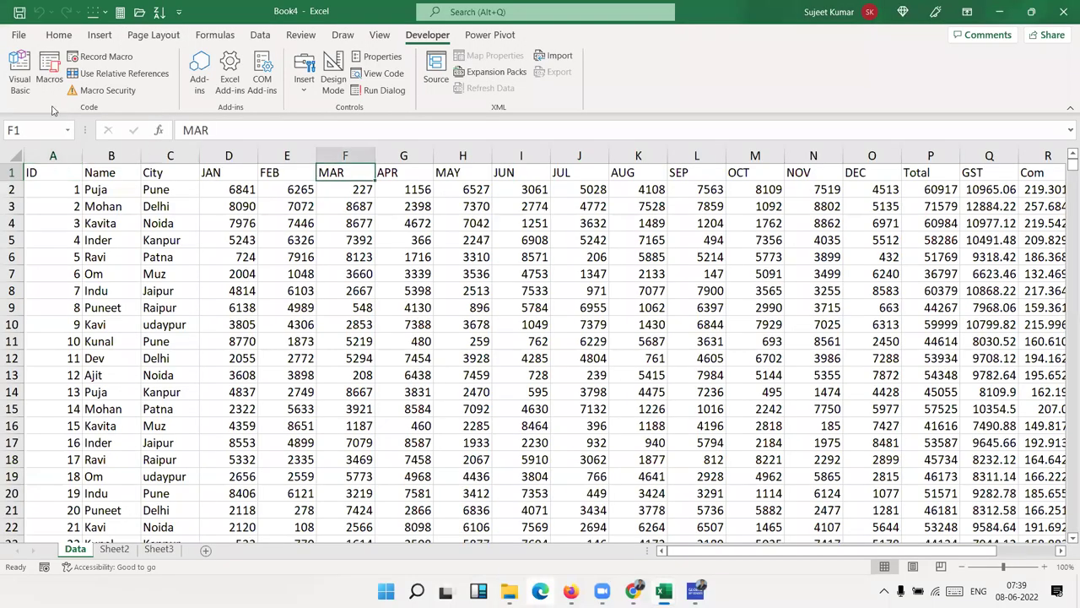
Assign Macro2 the keyboard shortcut Ctrl+Shift+R and close the Macro dialog.
{"action": "left_click", "coordinate": [48, 95]}
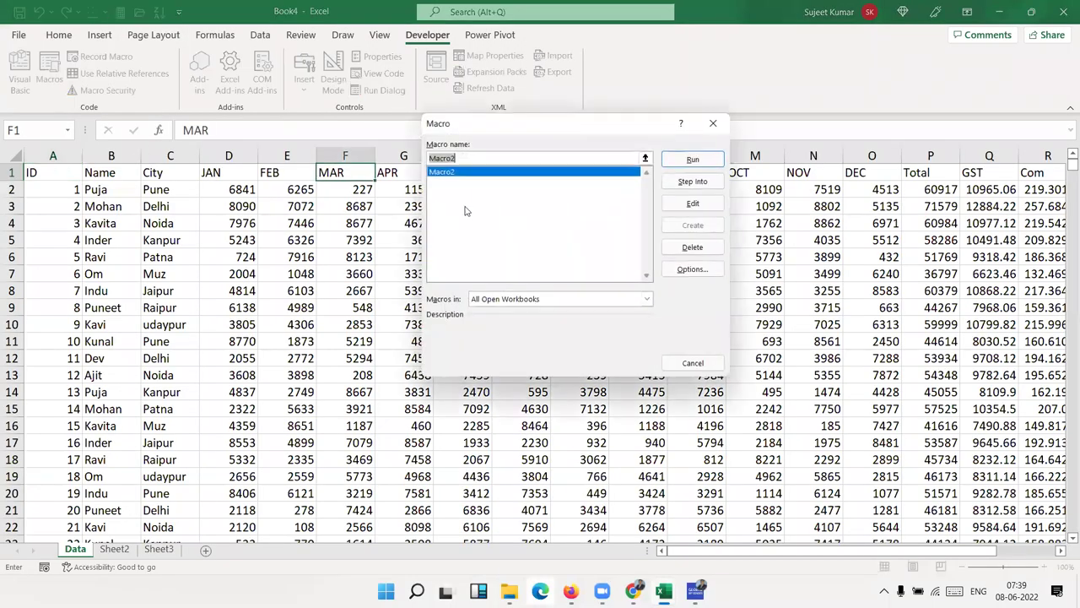
{"action": "left_click", "coordinate": [692, 269]}
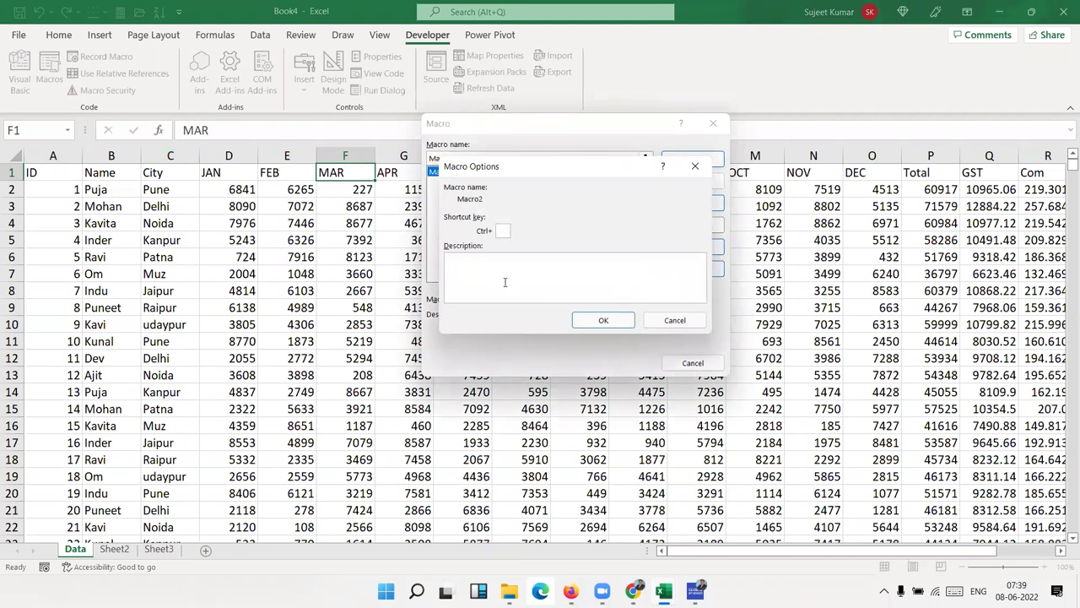
{"action": "type", "text": "R"}
{"action": "left_click", "coordinate": [592, 327]}
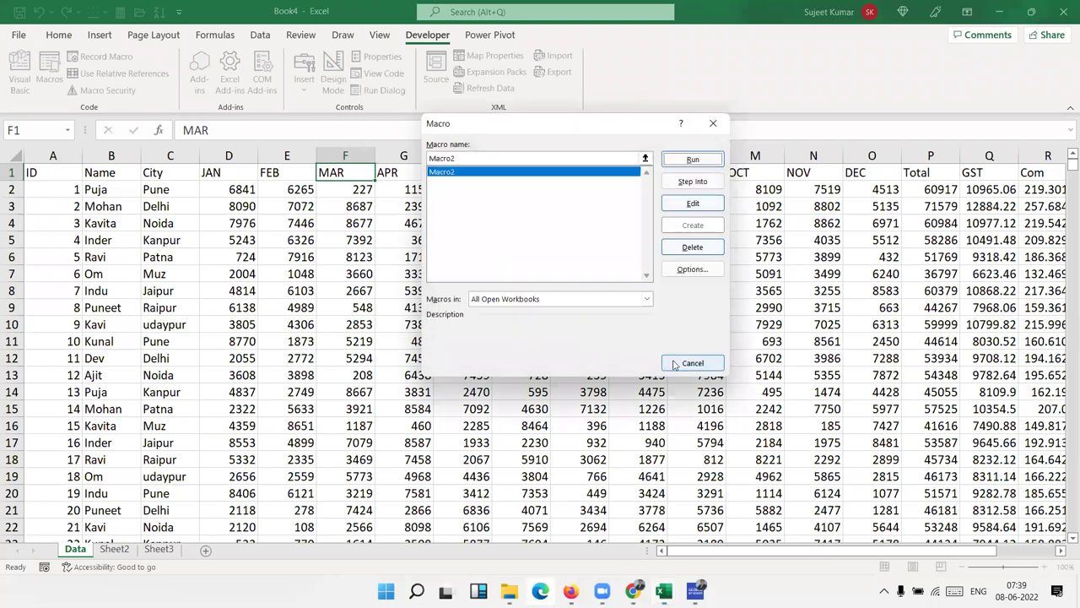
{"action": "left_click", "coordinate": [713, 123]}
Draw a form-control button near cell W3 and assign it Macro2.
{"action": "left_click_drag", "start_coordinate": [700, 550], "coordinate": [1041, 553]}
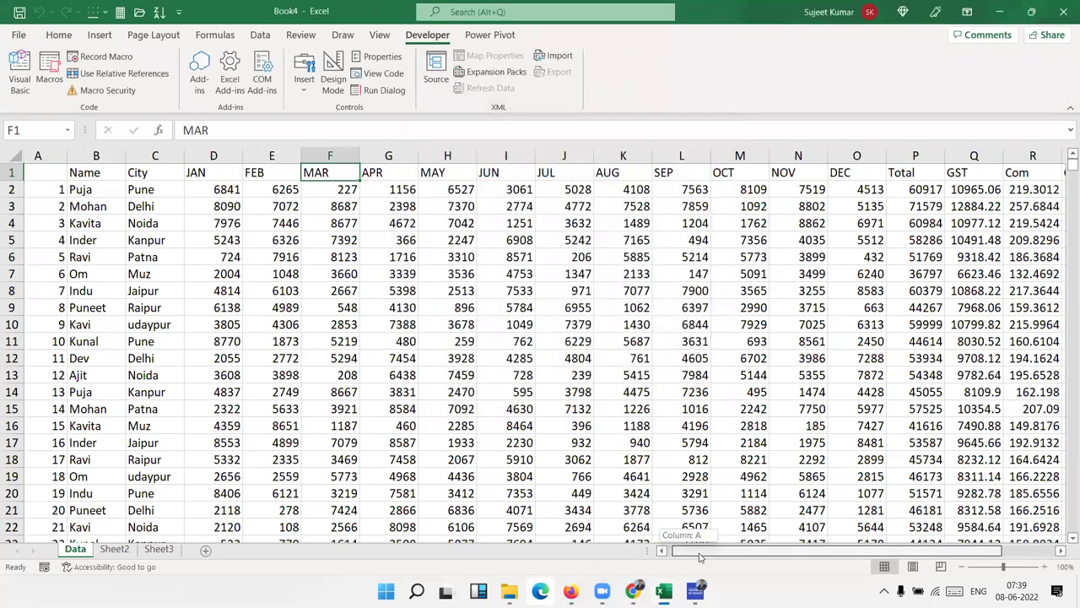
{"action": "left_click", "coordinate": [1061, 551]}
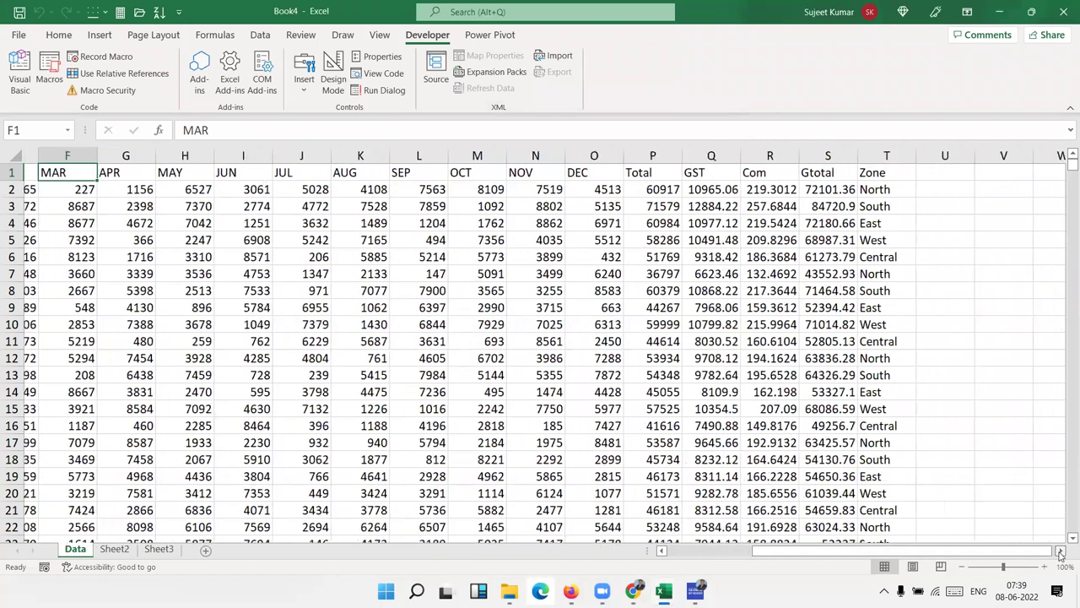
{"action": "left_click", "coordinate": [1061, 550]}
{"action": "left_click", "coordinate": [768, 191]}
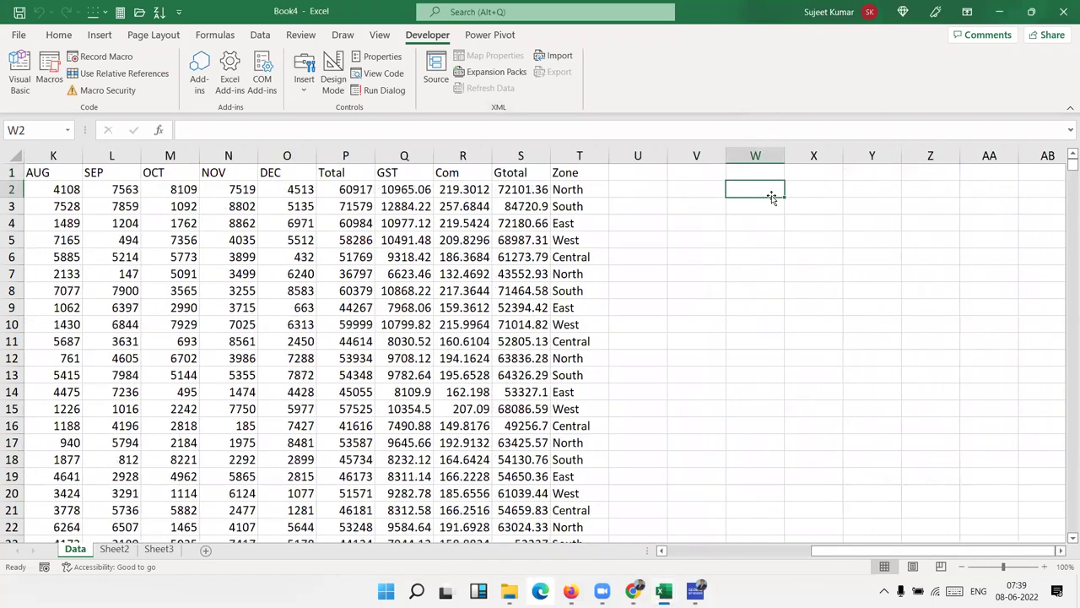
{"action": "left_click", "coordinate": [304, 72]}
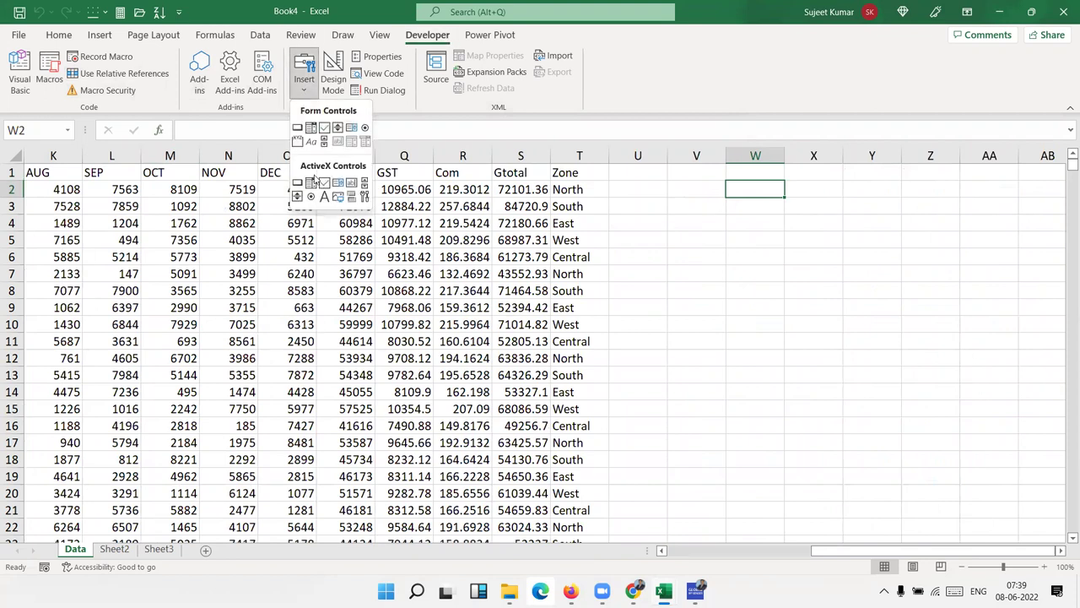
{"action": "left_click", "coordinate": [298, 128]}
{"action": "left_click_drag", "start_coordinate": [753, 207], "coordinate": [834, 231]}
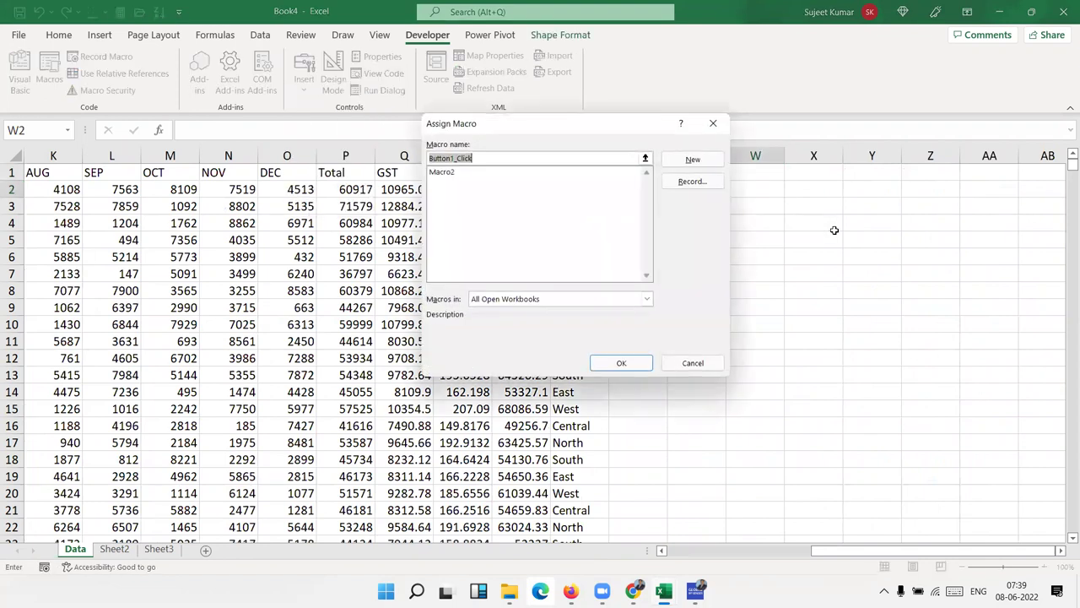
{"action": "left_click", "coordinate": [456, 174]}
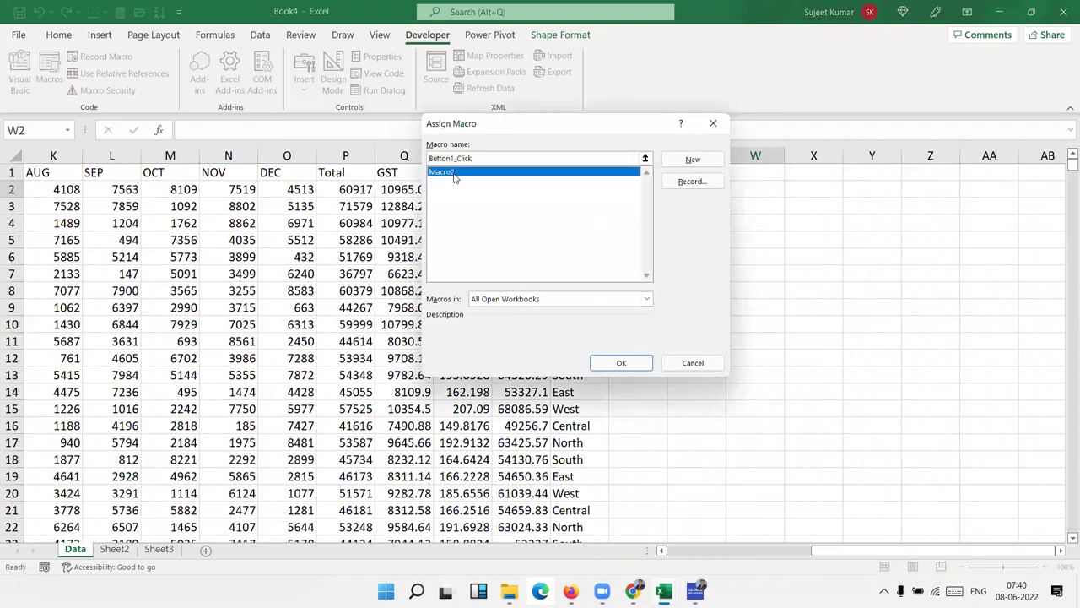
{"action": "left_click", "coordinate": [622, 363]}
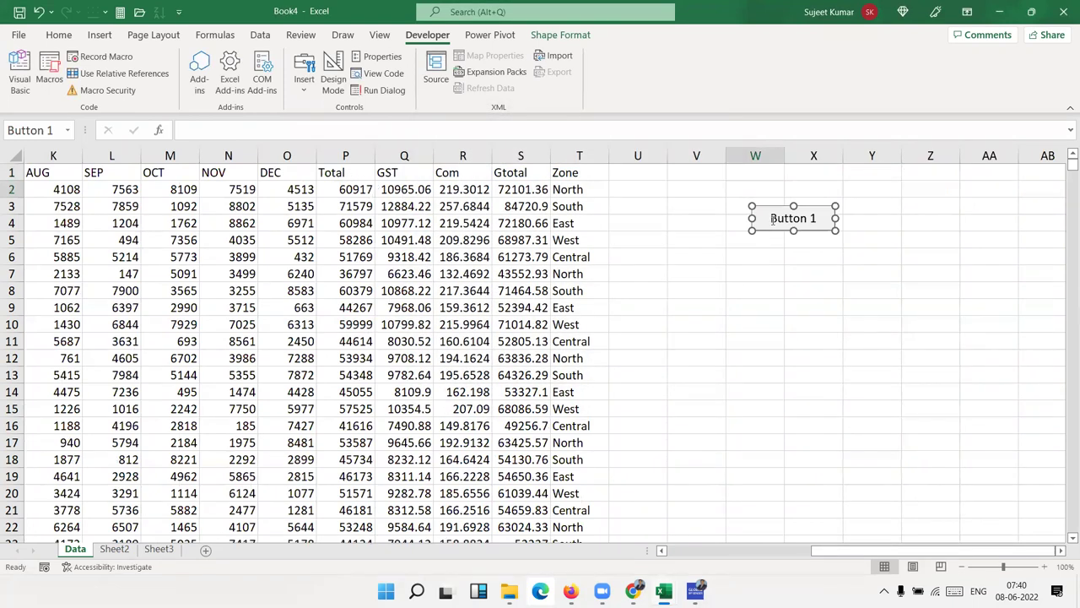
Change the button's caption to 'Get Data'.
{"action": "key", "text": "Delete"}
{"action": "key", "text": "Delete"}
{"action": "key", "text": "Delete"}
{"action": "key", "text": "Delete"}
{"action": "type", "text": "Get Data"}
{"action": "left_click", "coordinate": [817, 293]}
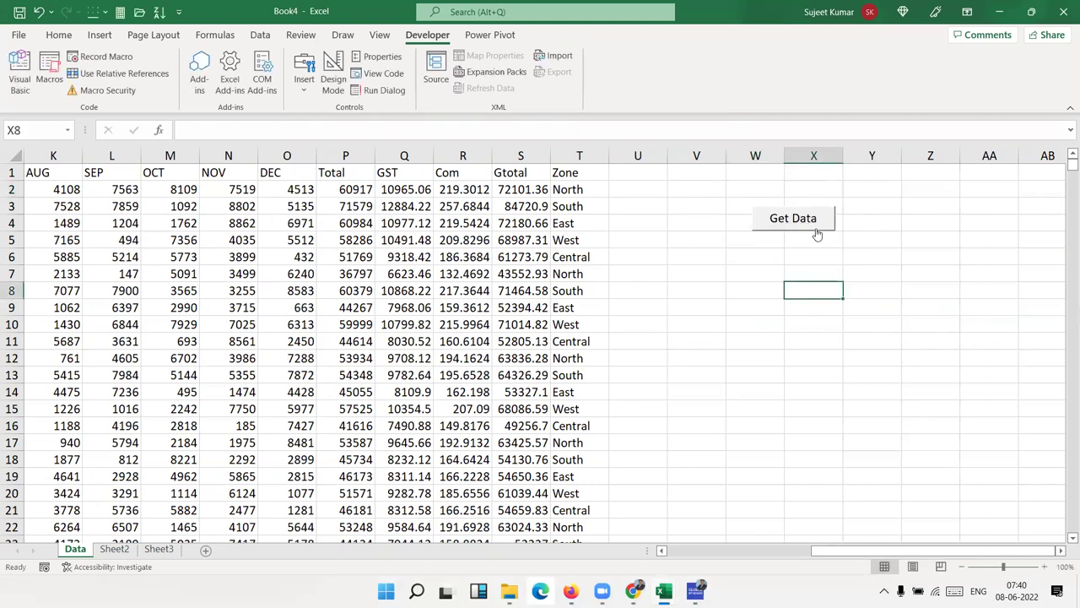
Draw a rounded rectangle shape just below the Get Data button.
{"action": "left_click", "coordinate": [756, 273]}
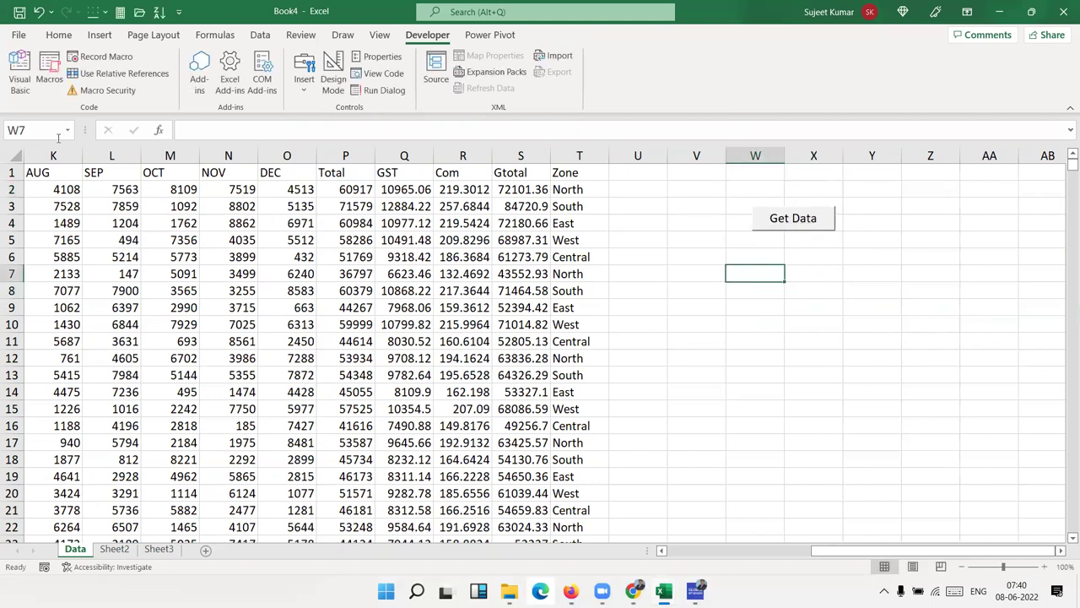
{"action": "left_click", "coordinate": [58, 35]}
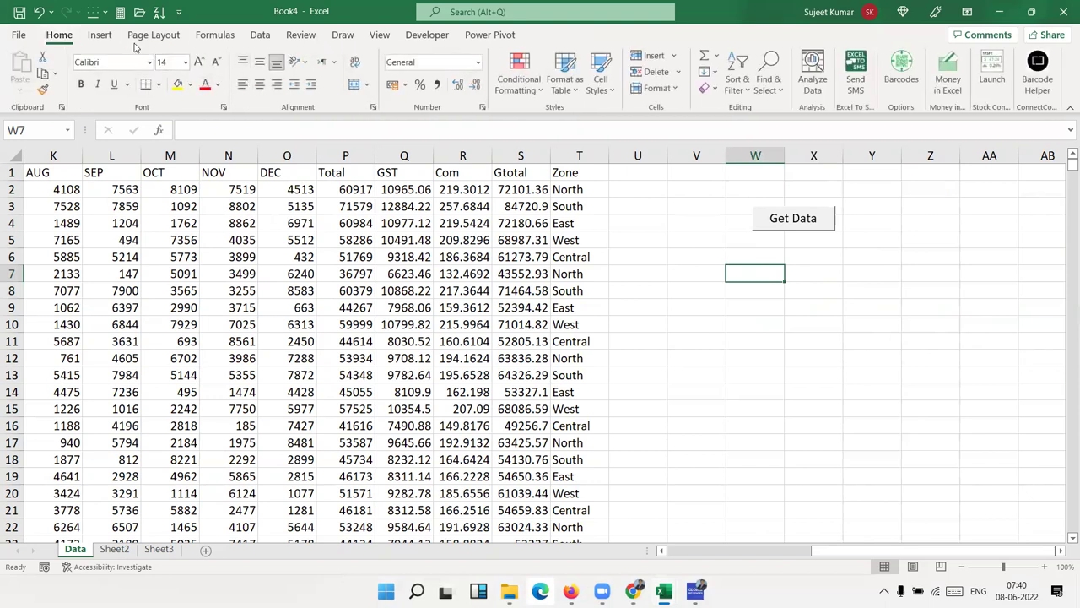
{"action": "left_click", "coordinate": [100, 35]}
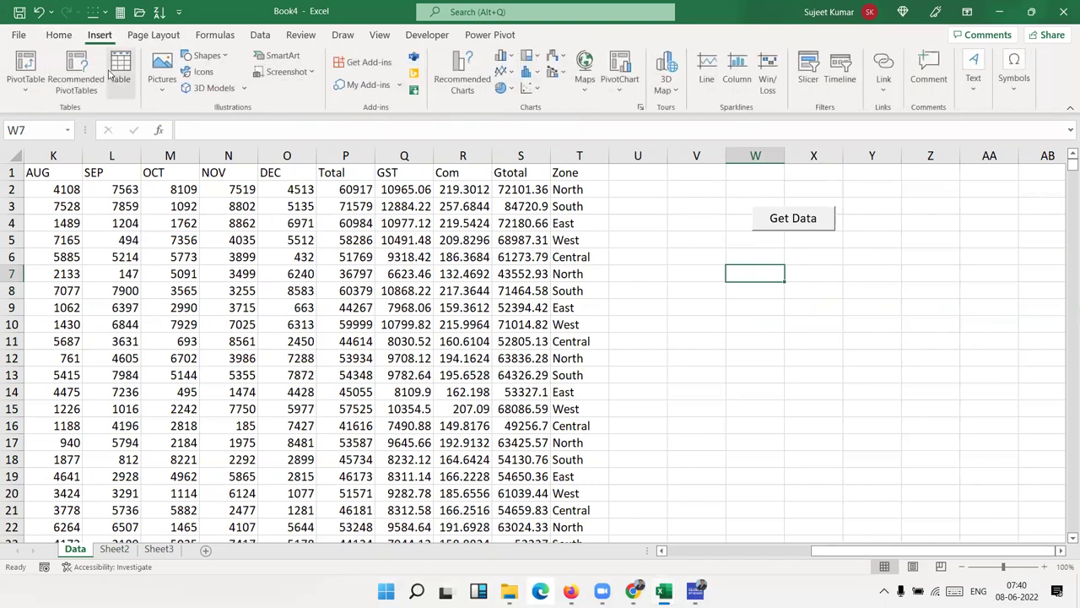
{"action": "left_click", "coordinate": [206, 56]}
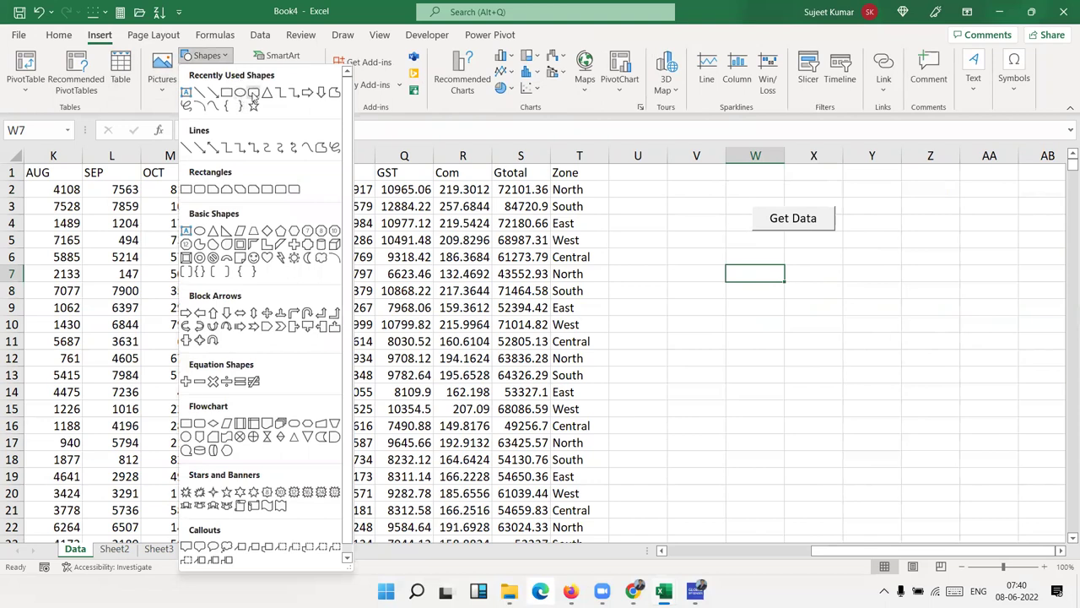
{"action": "left_click", "coordinate": [253, 93]}
{"action": "left_click_drag", "start_coordinate": [765, 251], "coordinate": [843, 280]}
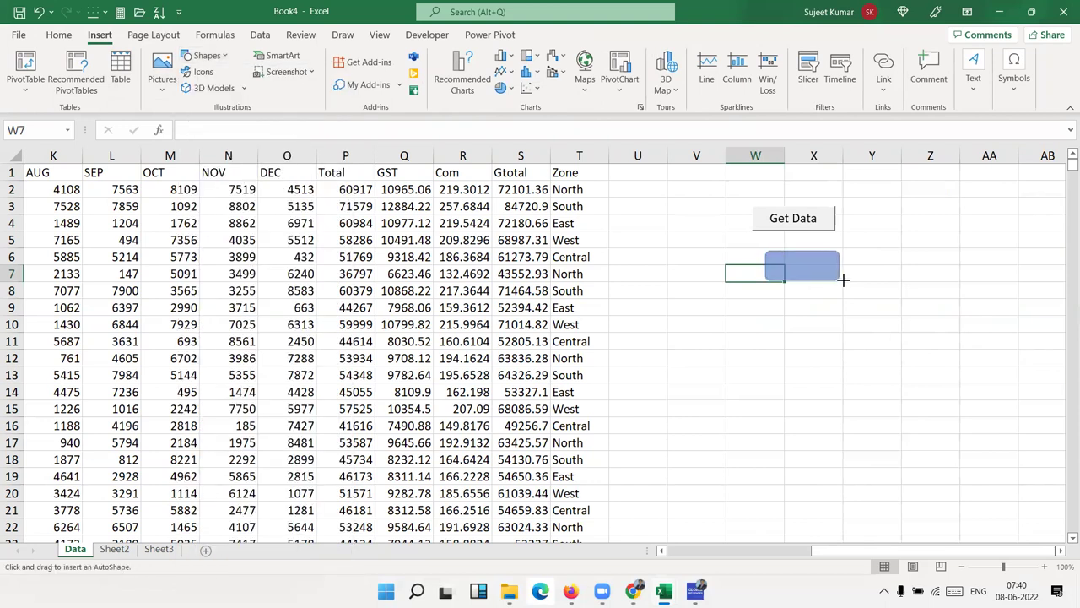
{"action": "left_click", "coordinate": [810, 317]}
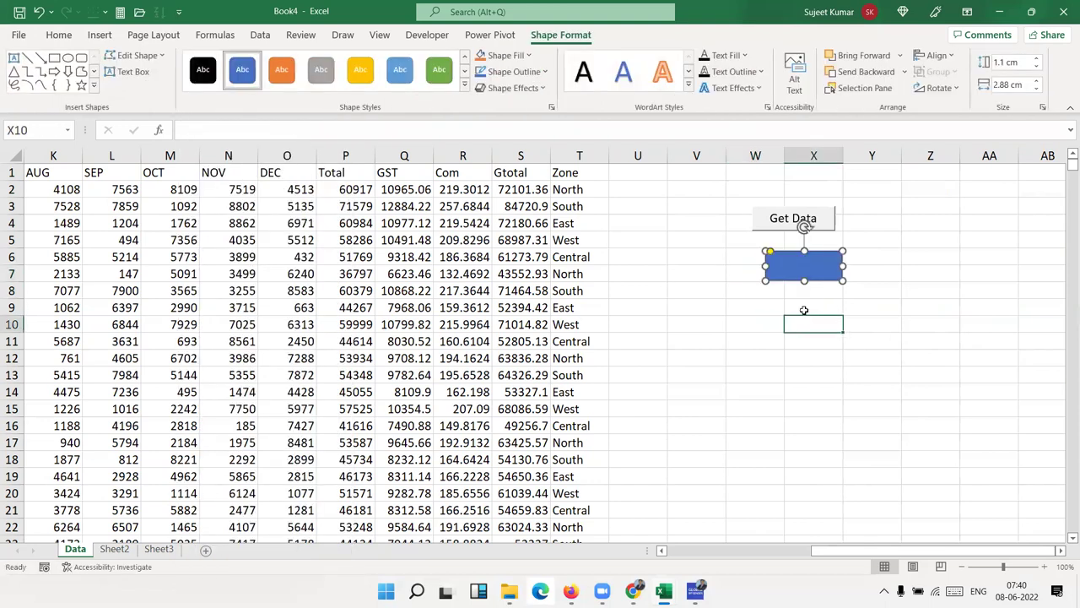
{"action": "left_click", "coordinate": [796, 278]}
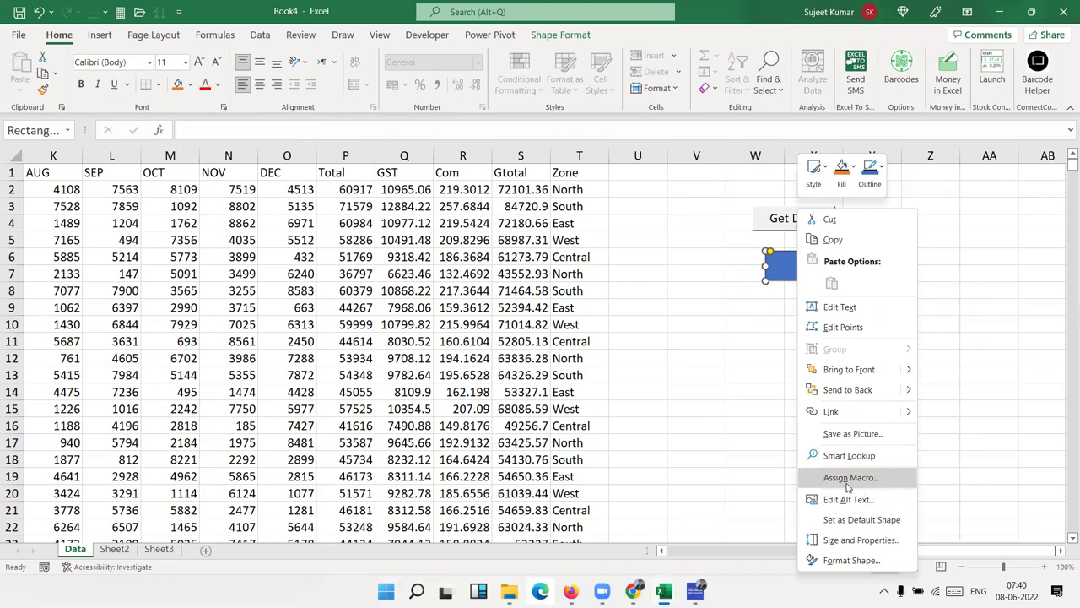
Assign Macro2 to the rounded rectangle.
{"action": "left_click", "coordinate": [849, 487]}
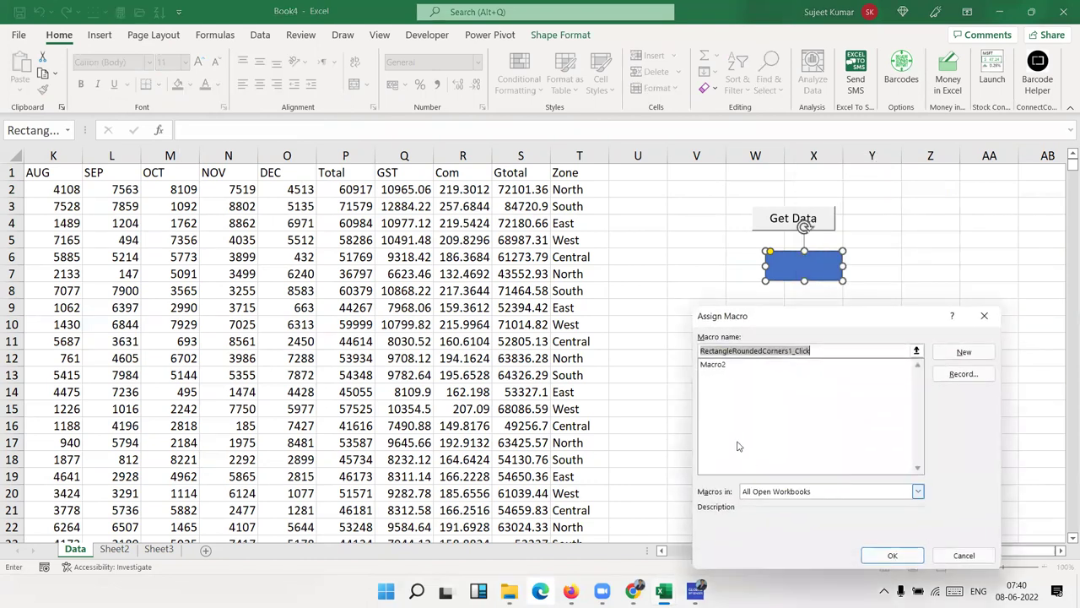
{"action": "left_click", "coordinate": [720, 365]}
{"action": "left_click", "coordinate": [892, 555]}
{"action": "left_click", "coordinate": [816, 407]}
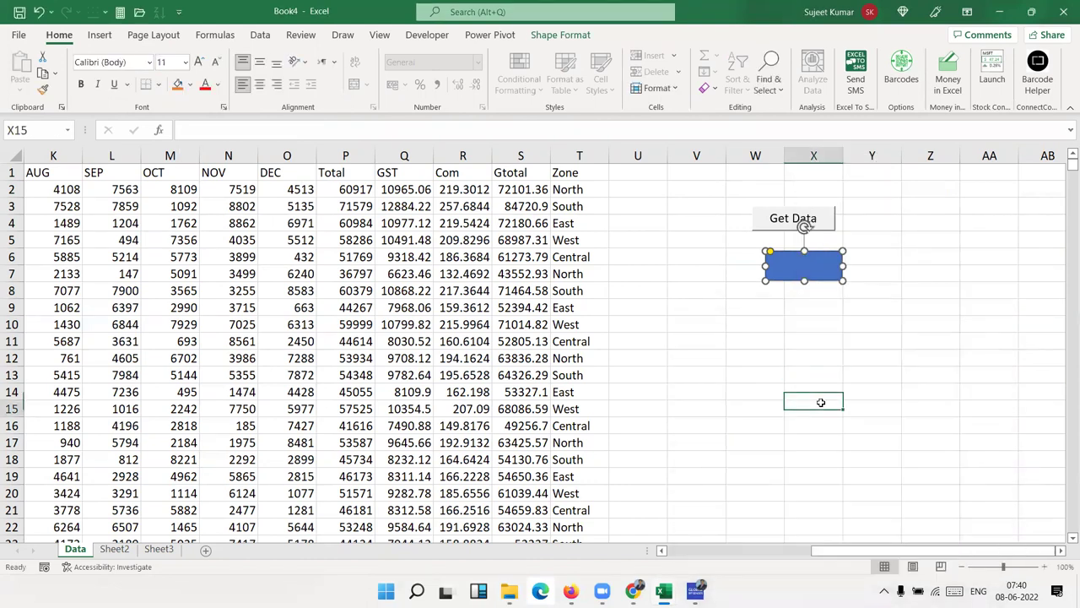